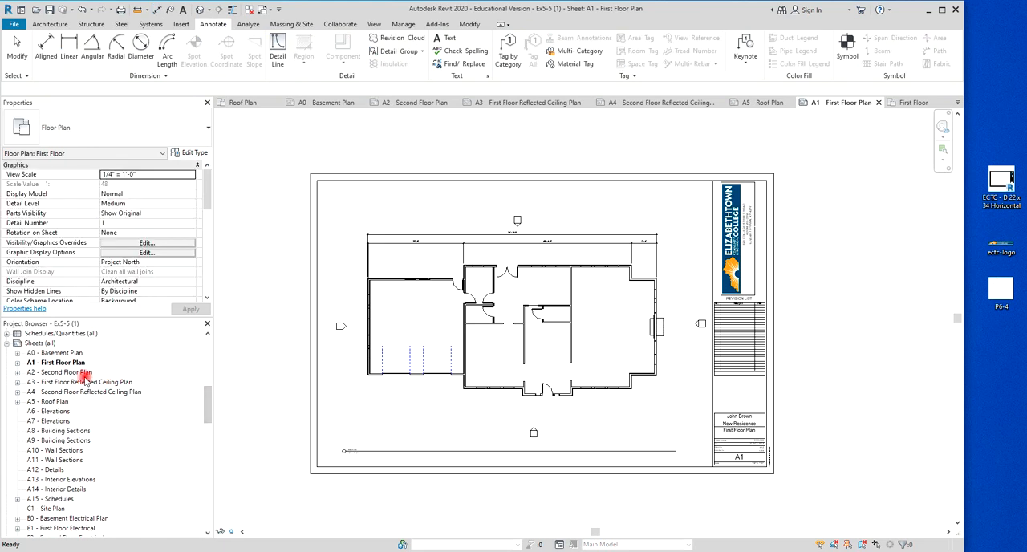
Open the A2 - Second Floor Plan sheet and load the ECTC - D 22 x 34 Horizontal title block family from the desktop.
{"action": "double_click", "coordinate": [80, 373]}
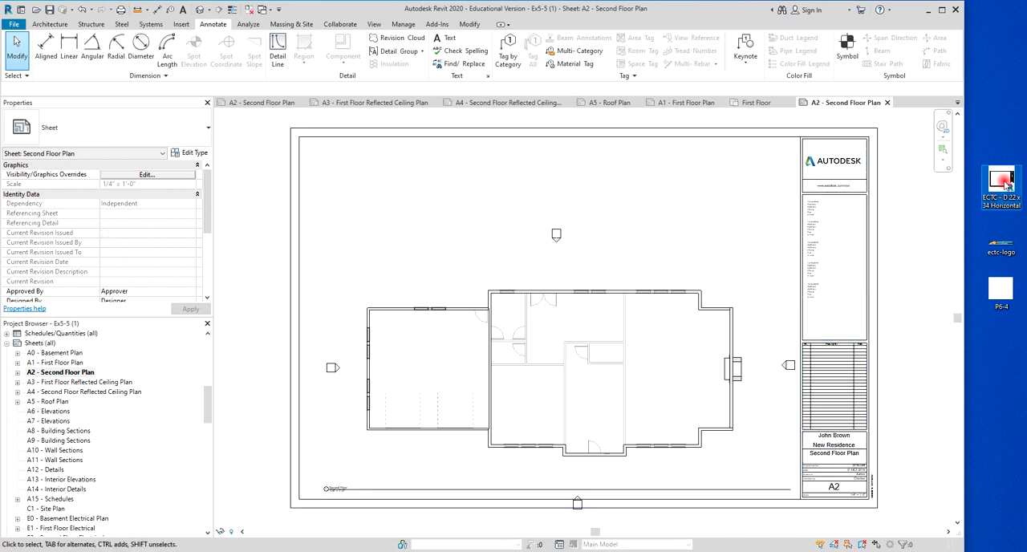
{"action": "left_click_drag", "start_coordinate": [1004, 183], "coordinate": [760, 230]}
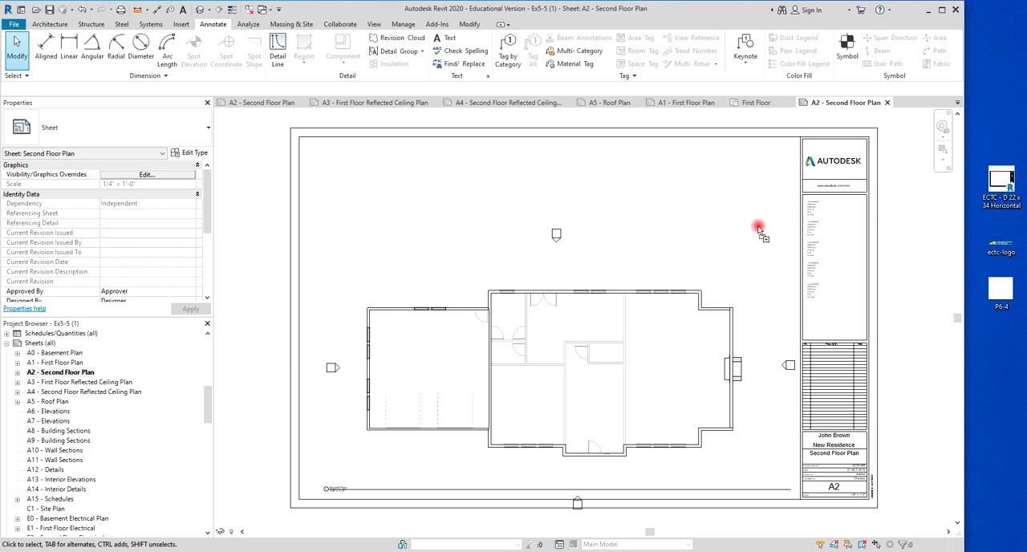
{"action": "left_click_drag", "start_coordinate": [760, 230], "coordinate": [759, 230]}
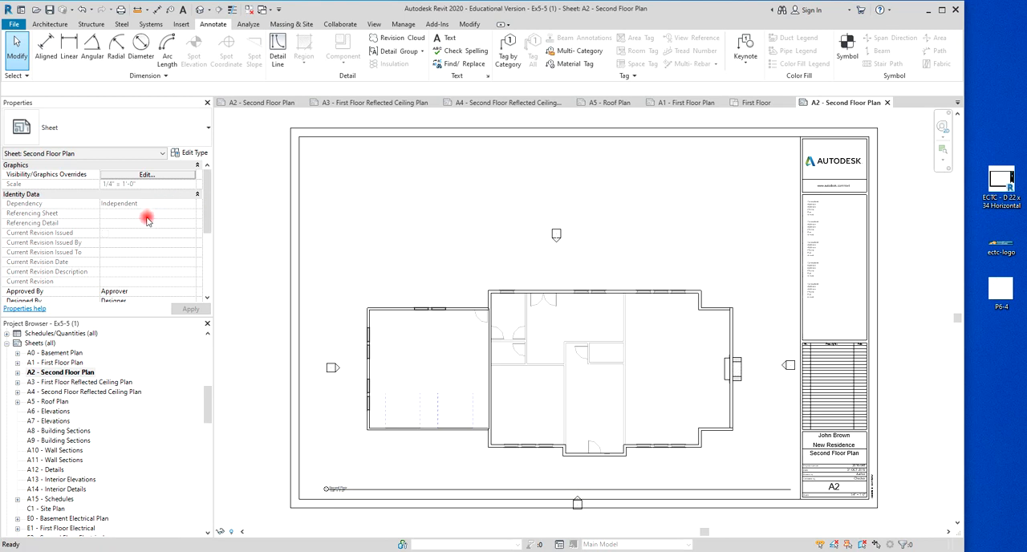
Change the title block type on sheet A2 to ECTC - D 22 x 34 Horizontal.
{"action": "left_click", "coordinate": [295, 204]}
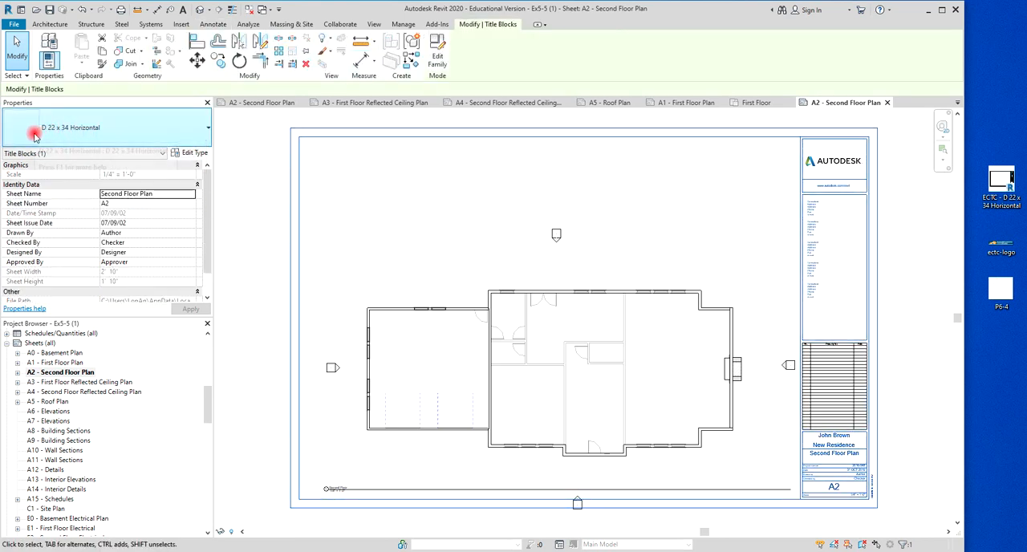
{"action": "left_click", "coordinate": [207, 129]}
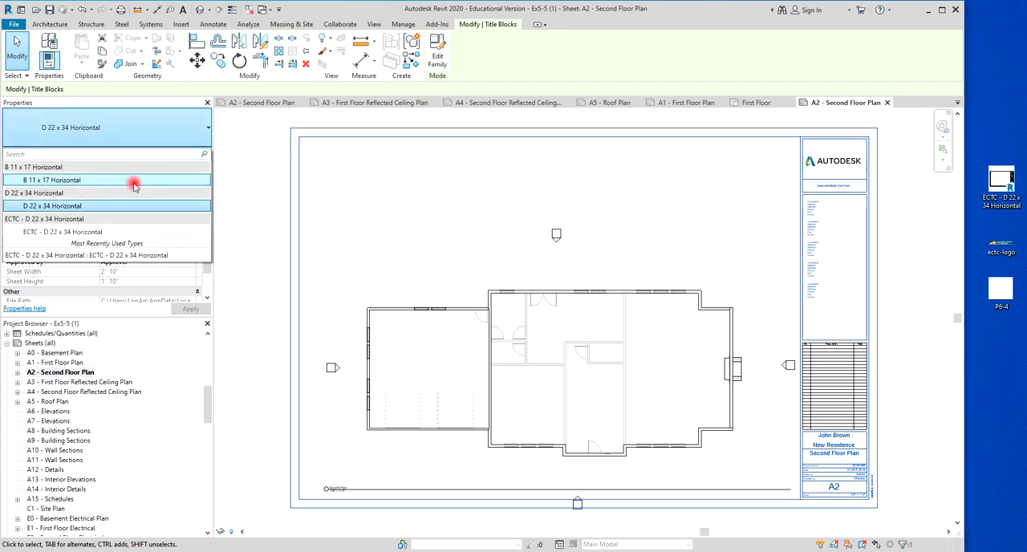
{"action": "left_click", "coordinate": [50, 233]}
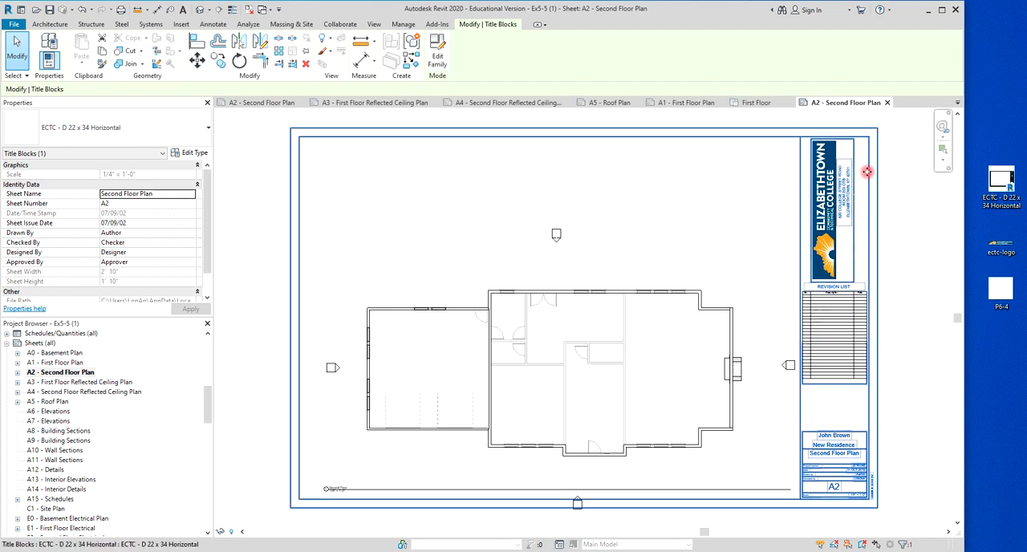
{"action": "scroll", "coordinate": [868, 171], "scroll_direction": "up", "scroll_amount": 4}
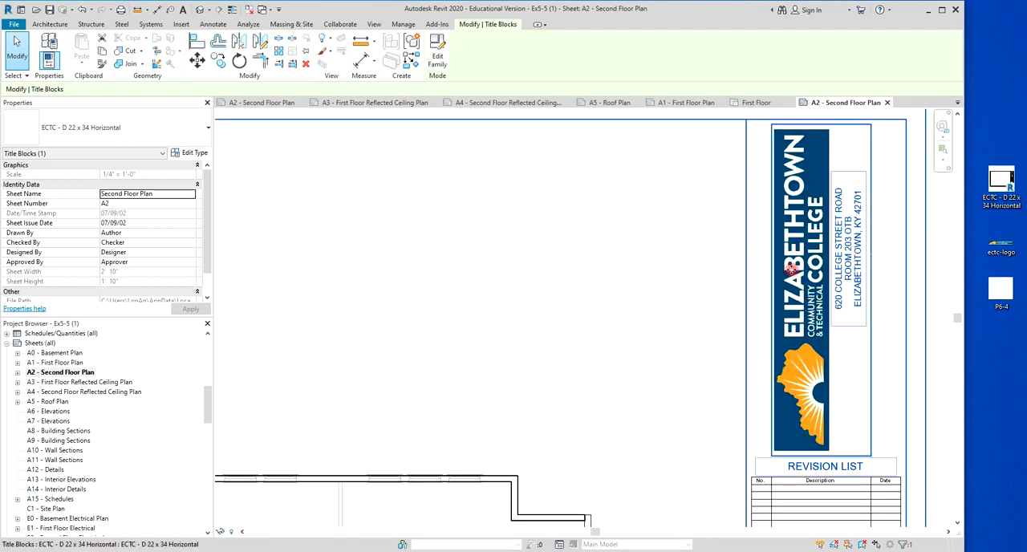
{"action": "scroll", "coordinate": [811, 321], "scroll_direction": "down", "scroll_amount": 4}
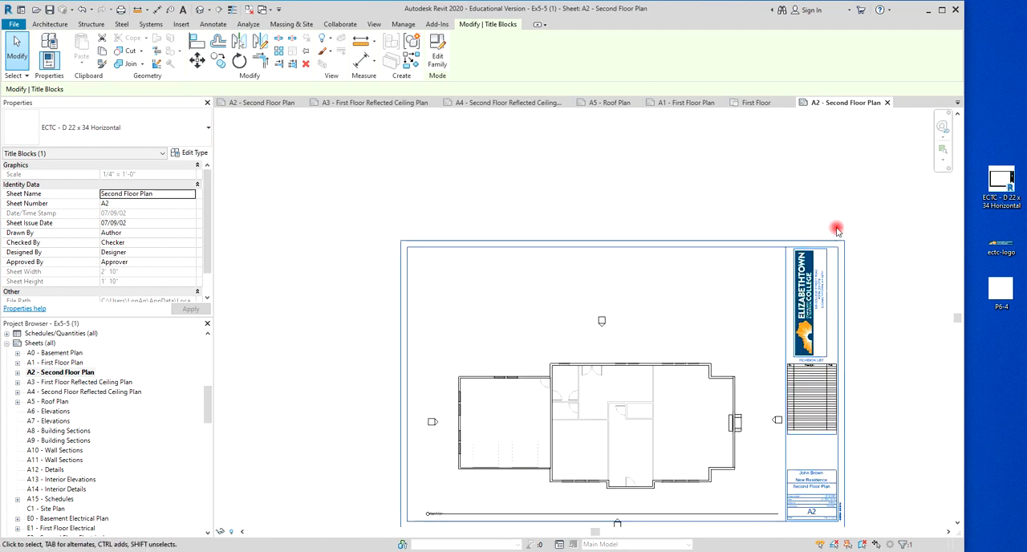
{"action": "middle_click_drag", "start_coordinate": [867, 265], "coordinate": [781, 213]}
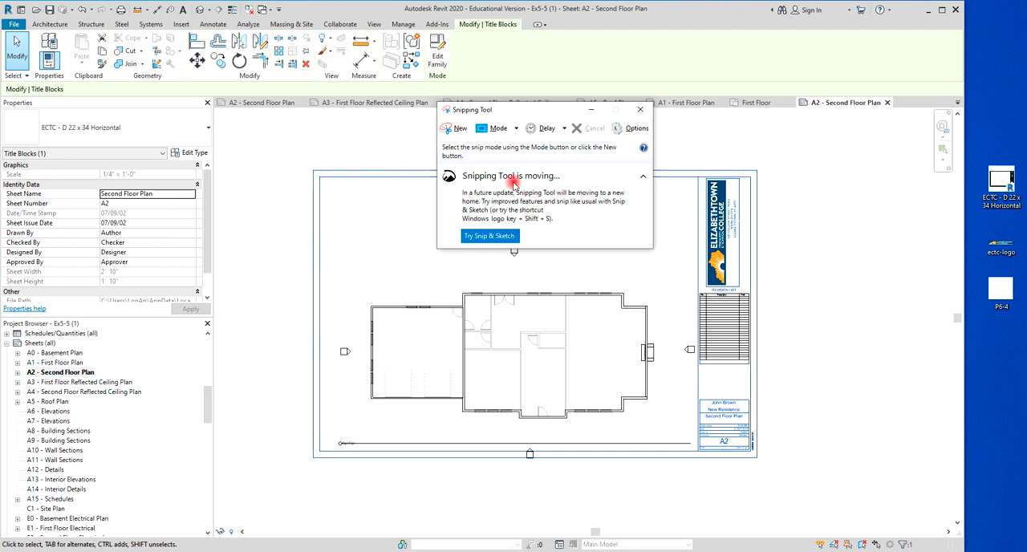
Capture the title block's logo and address area with Snipping Tool, and exit it without saving the snip.
{"action": "left_click", "coordinate": [454, 130]}
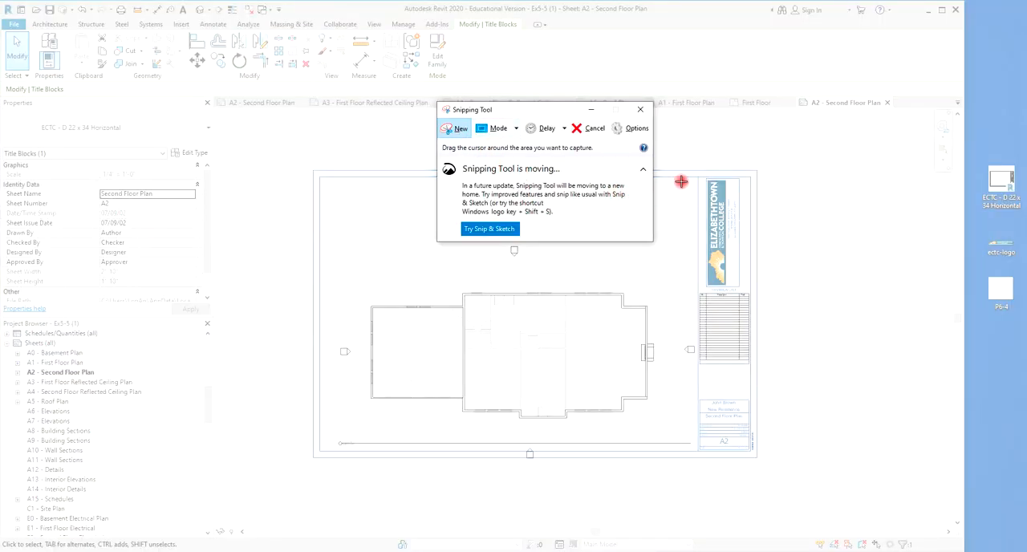
{"action": "left_click_drag", "start_coordinate": [703, 176], "coordinate": [741, 288]}
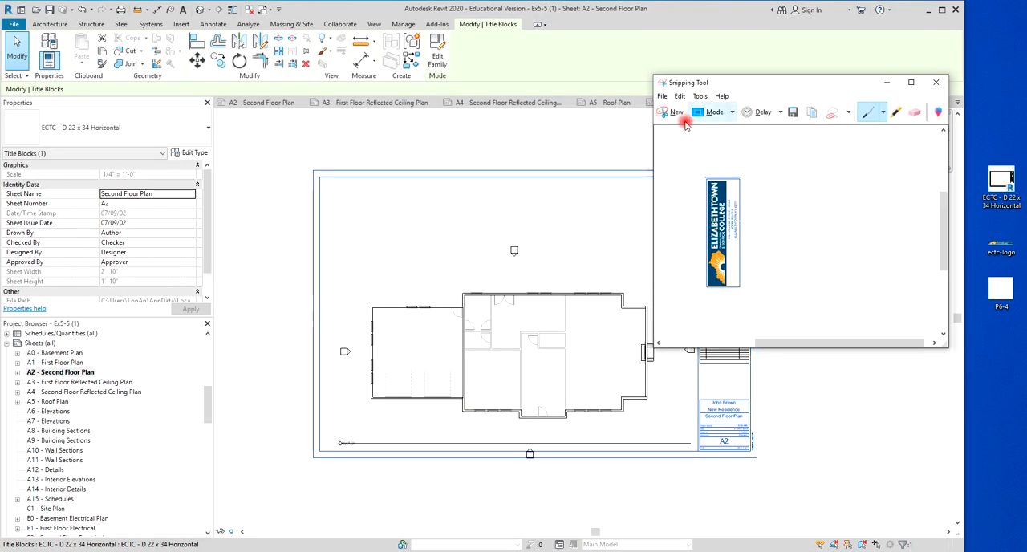
{"action": "left_click", "coordinate": [662, 96]}
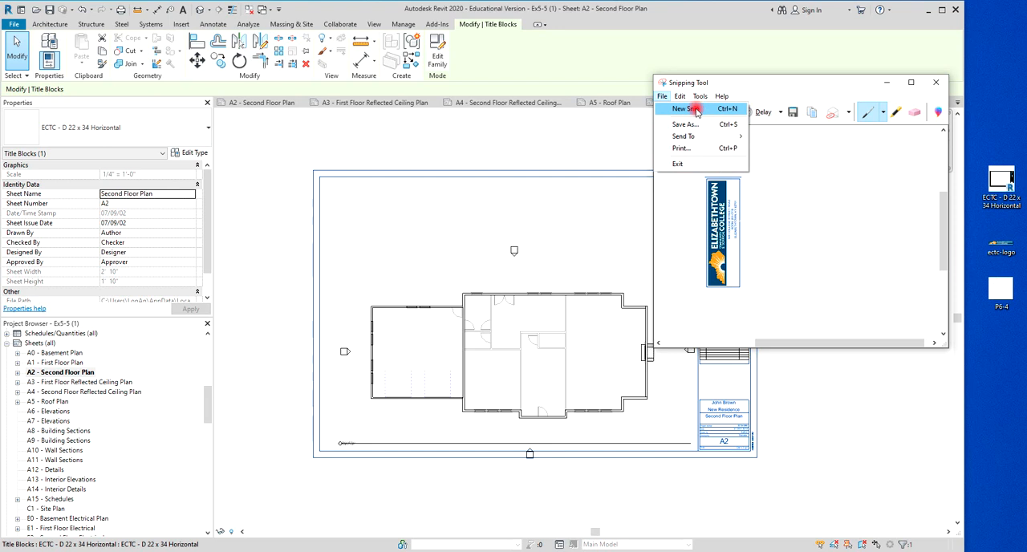
{"action": "left_click", "coordinate": [677, 163]}
{"action": "left_click", "coordinate": [844, 224]}
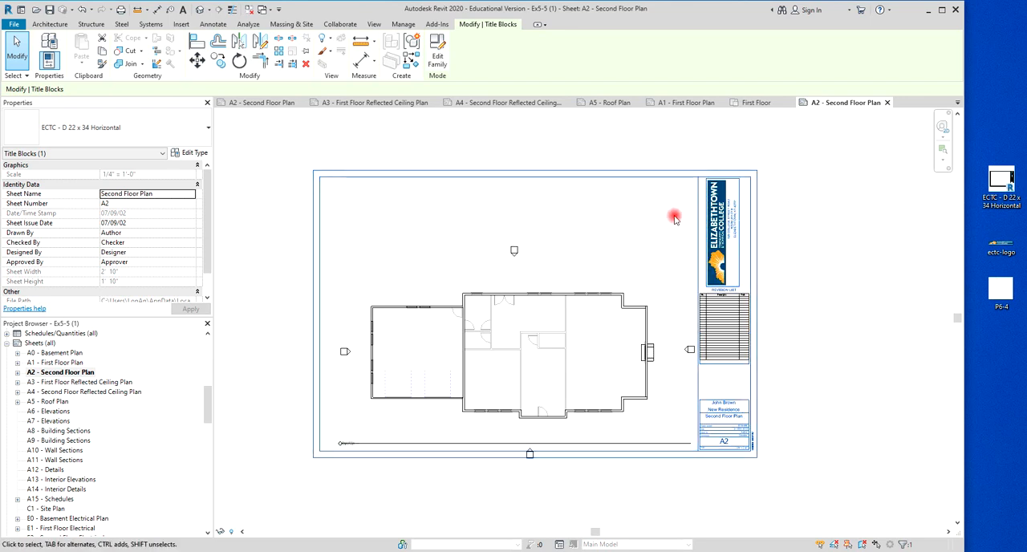
Examine the logo, revision list and project information fields of the title block on sheet A2.
{"action": "scroll", "coordinate": [740, 285], "scroll_direction": "up", "scroll_amount": 3}
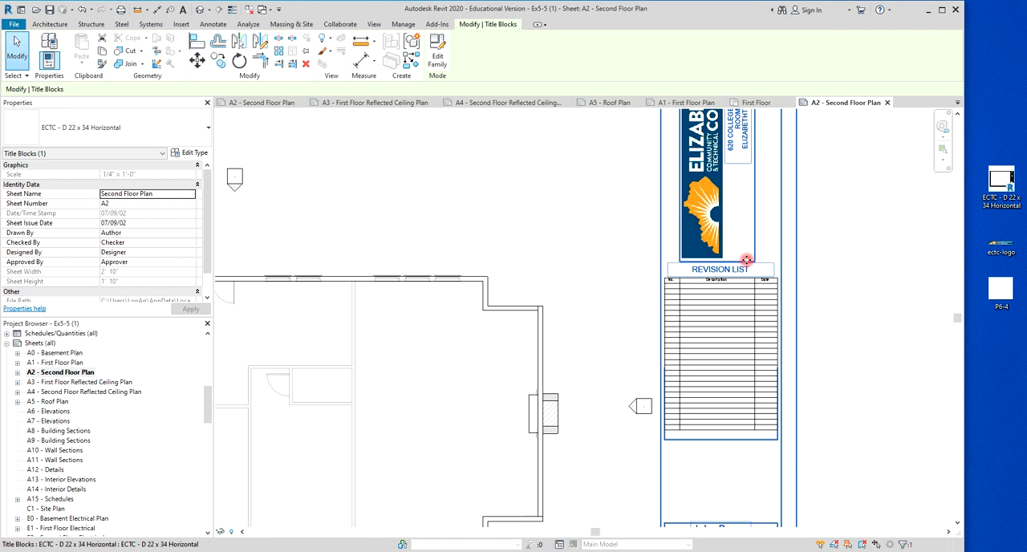
{"action": "scroll", "coordinate": [741, 281], "scroll_direction": "down", "scroll_amount": 5}
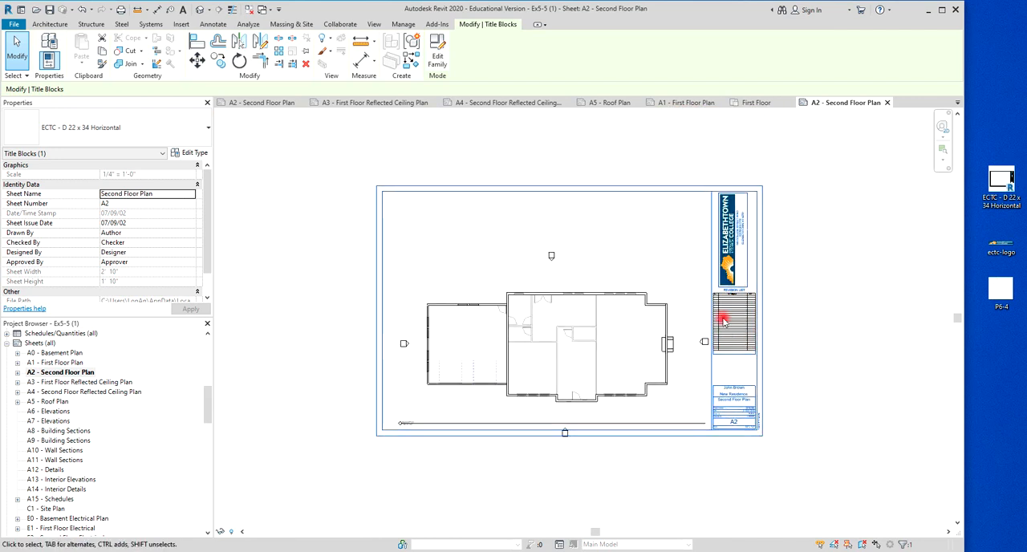
{"action": "scroll", "coordinate": [747, 368], "scroll_direction": "up", "scroll_amount": 5}
{"action": "scroll", "coordinate": [731, 372], "scroll_direction": "down", "scroll_amount": 2}
{"action": "scroll", "coordinate": [755, 461], "scroll_direction": "up", "scroll_amount": 3}
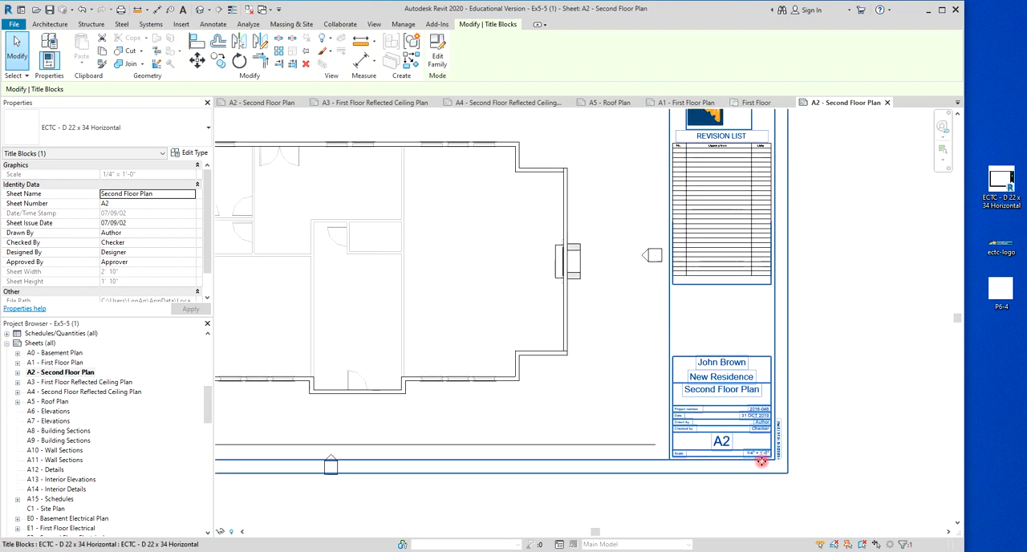
{"action": "scroll", "coordinate": [773, 438], "scroll_direction": "up", "scroll_amount": 2}
{"action": "scroll", "coordinate": [772, 438], "scroll_direction": "down", "scroll_amount": 2}
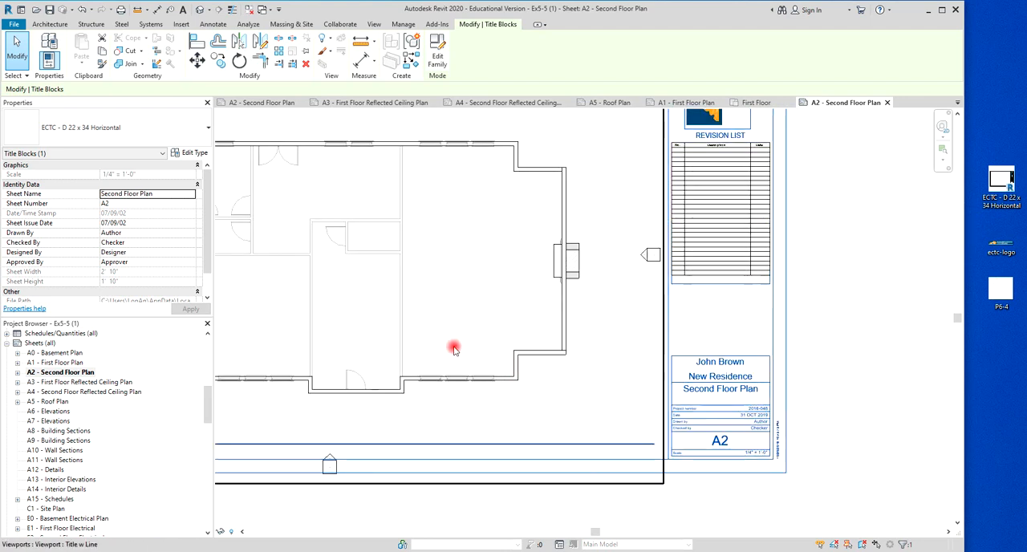
{"action": "left_click", "coordinate": [53, 363]}
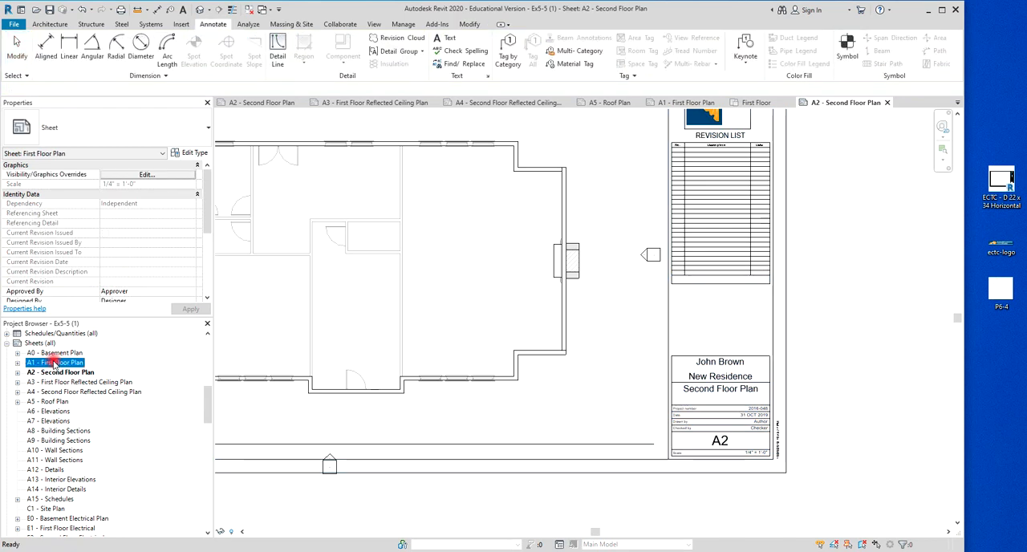
{"action": "left_click", "coordinate": [54, 363]}
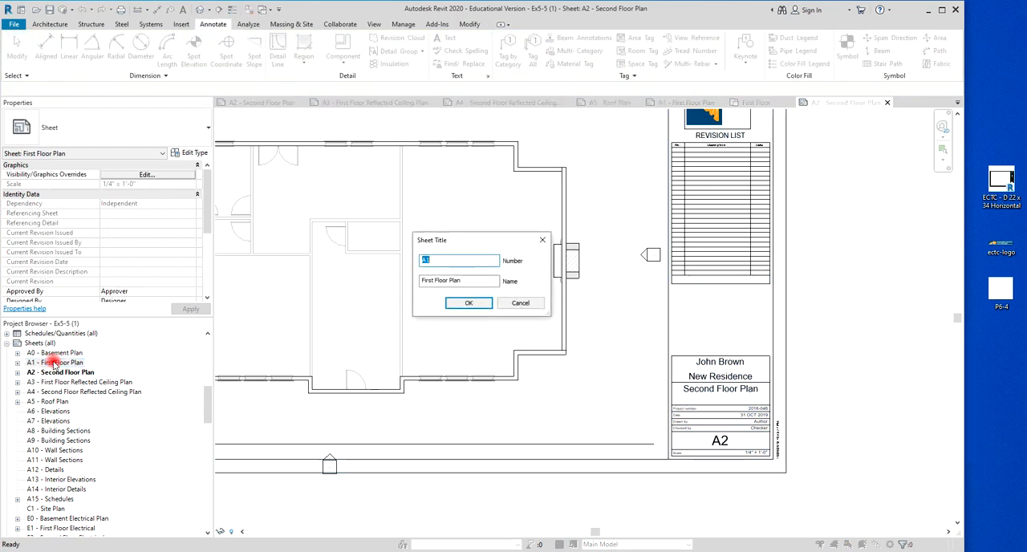
{"action": "left_click", "coordinate": [523, 303]}
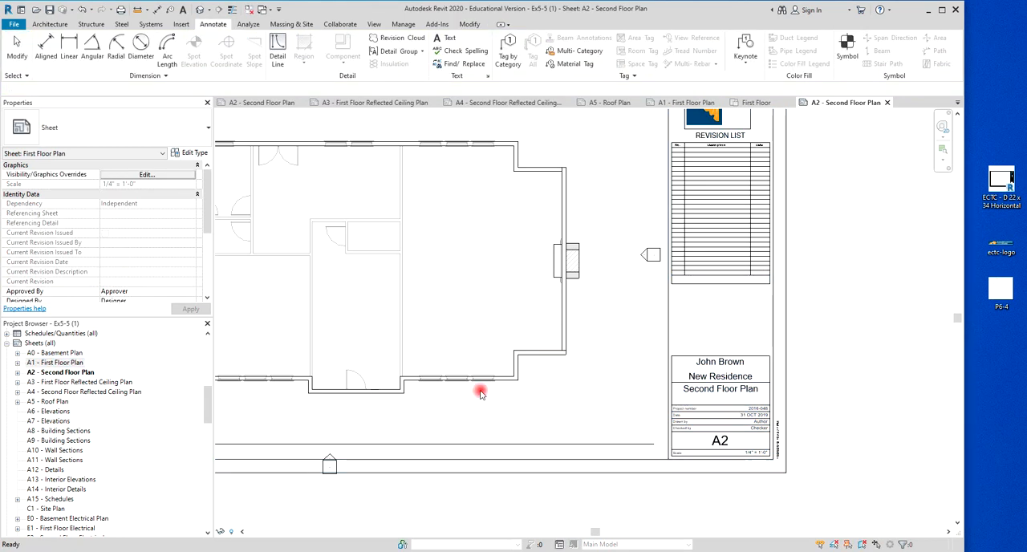
{"action": "scroll", "coordinate": [546, 388], "scroll_direction": "down", "scroll_amount": 3}
{"action": "scroll", "coordinate": [551, 391], "scroll_direction": "up", "scroll_amount": 1}
{"action": "scroll", "coordinate": [640, 401], "scroll_direction": "down", "scroll_amount": 1}
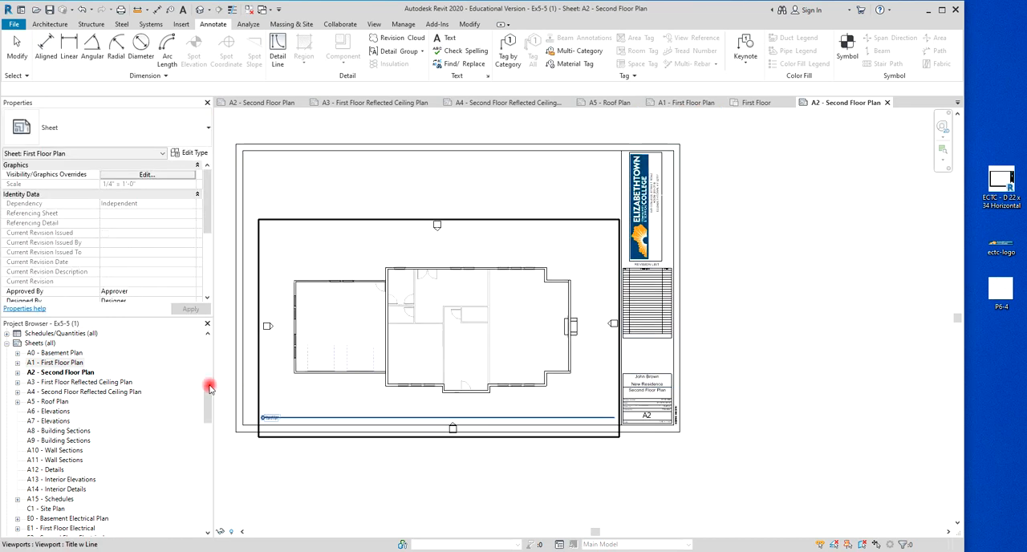
Open the A1 - First Floor Plan sheet and change its sheet number to A-100 in the title block.
{"action": "double_click", "coordinate": [46, 366]}
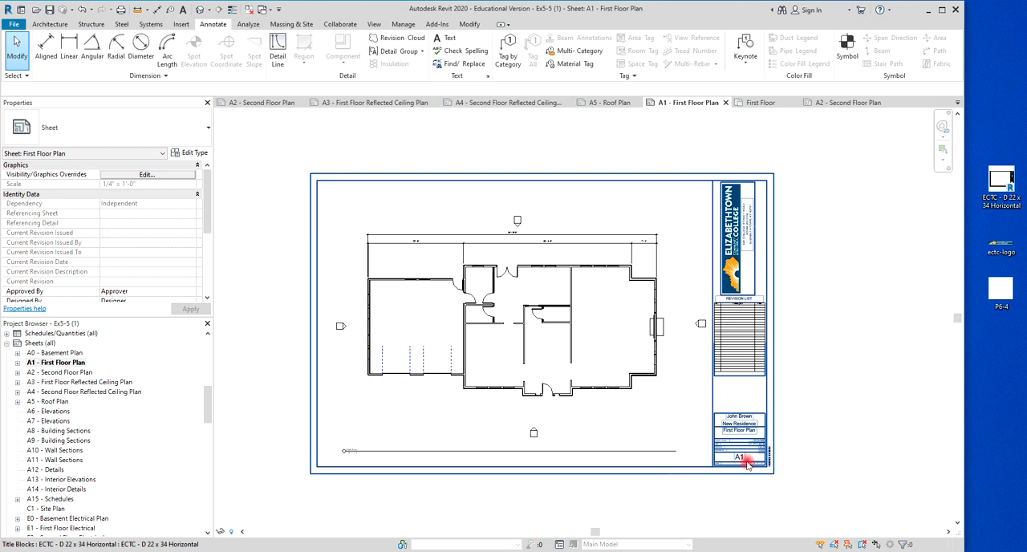
{"action": "scroll", "coordinate": [737, 467], "scroll_direction": "up", "scroll_amount": 5}
{"action": "left_click", "coordinate": [742, 428]}
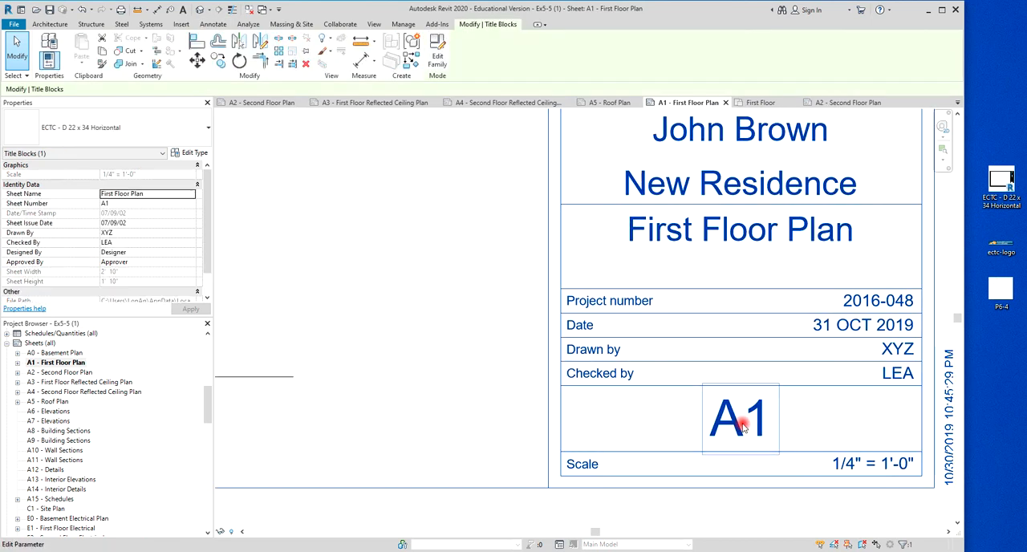
{"action": "left_click", "coordinate": [735, 429]}
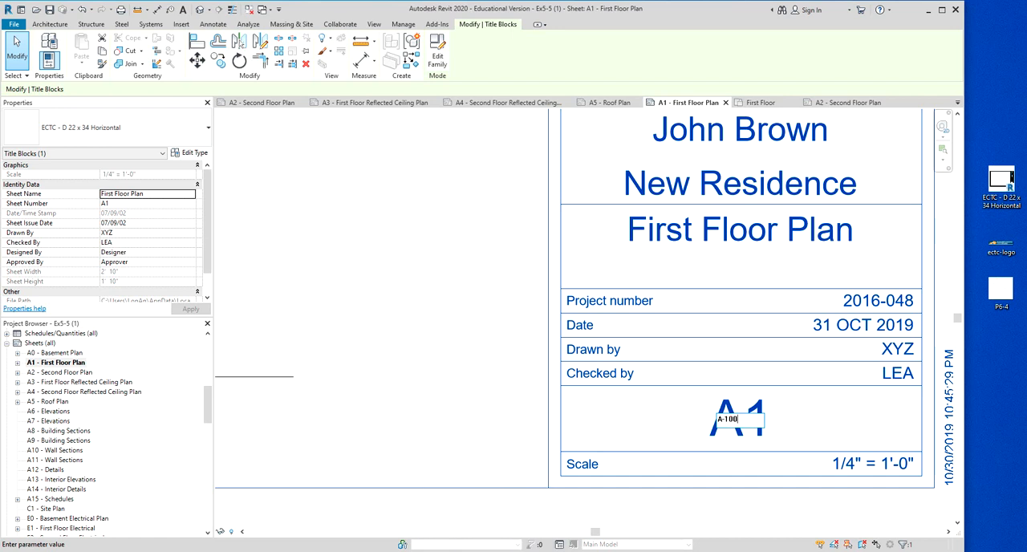
{"action": "left_click", "coordinate": [879, 422]}
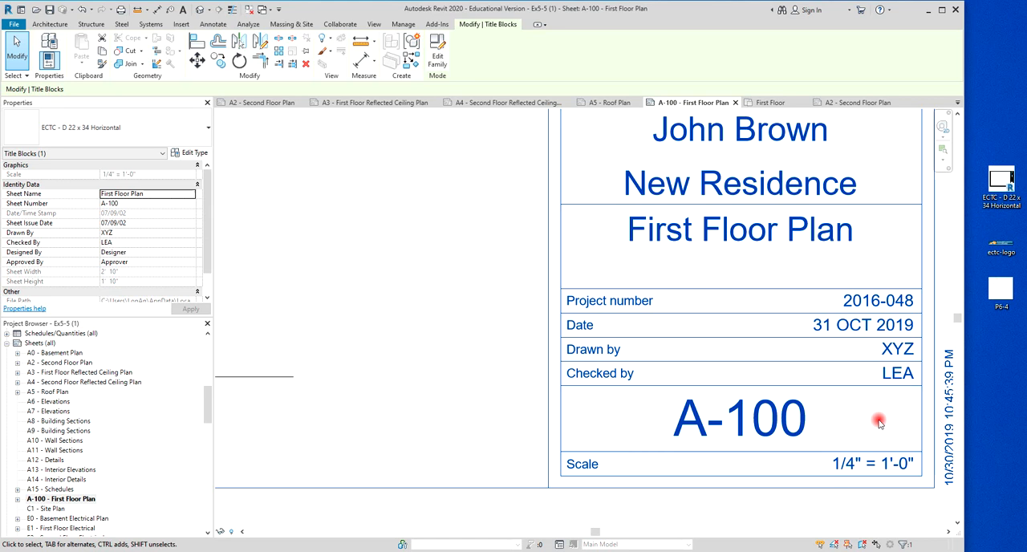
Delete the first floor plan viewport from sheet A-100.
{"action": "scroll", "coordinate": [927, 410], "scroll_direction": "down", "scroll_amount": 4}
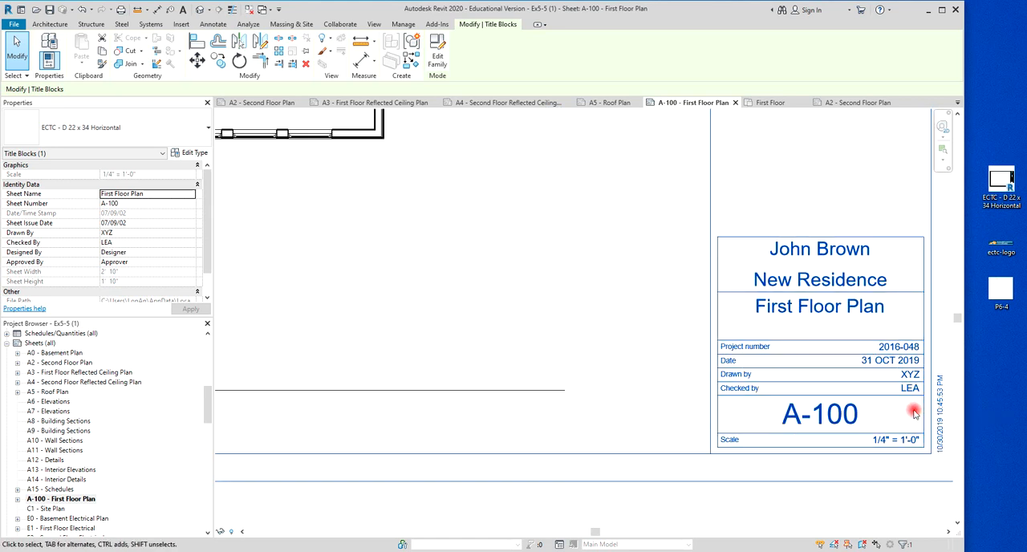
{"action": "middle_click_drag", "start_coordinate": [780, 470], "coordinate": [797, 401]}
{"action": "scroll", "coordinate": [793, 396], "scroll_direction": "down", "scroll_amount": 1}
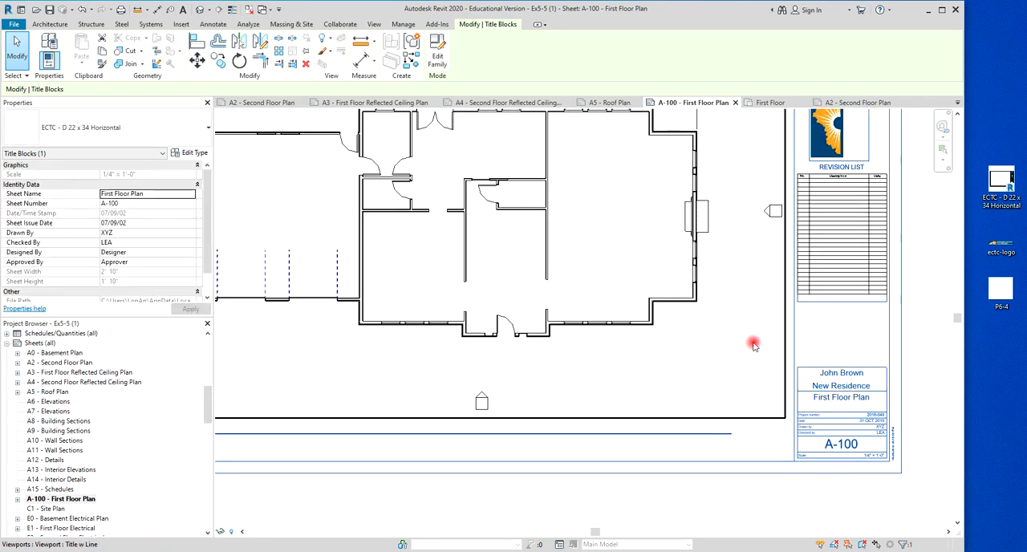
{"action": "scroll", "coordinate": [751, 343], "scroll_direction": "down", "scroll_amount": 2}
{"action": "middle_click_drag", "start_coordinate": [736, 358], "coordinate": [731, 399]}
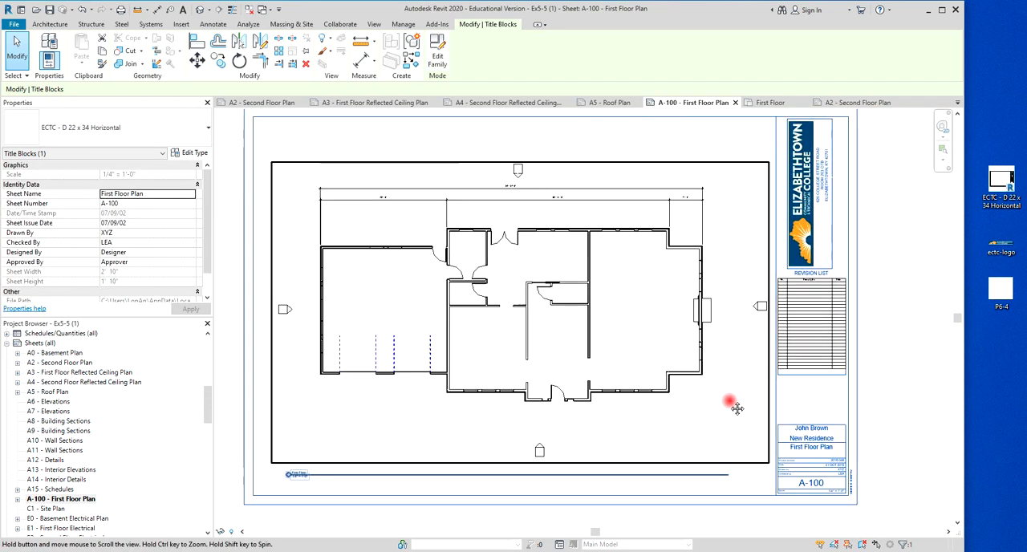
{"action": "scroll", "coordinate": [734, 403], "scroll_direction": "down", "scroll_amount": 1}
{"action": "scroll", "coordinate": [723, 416], "scroll_direction": "up", "scroll_amount": 1}
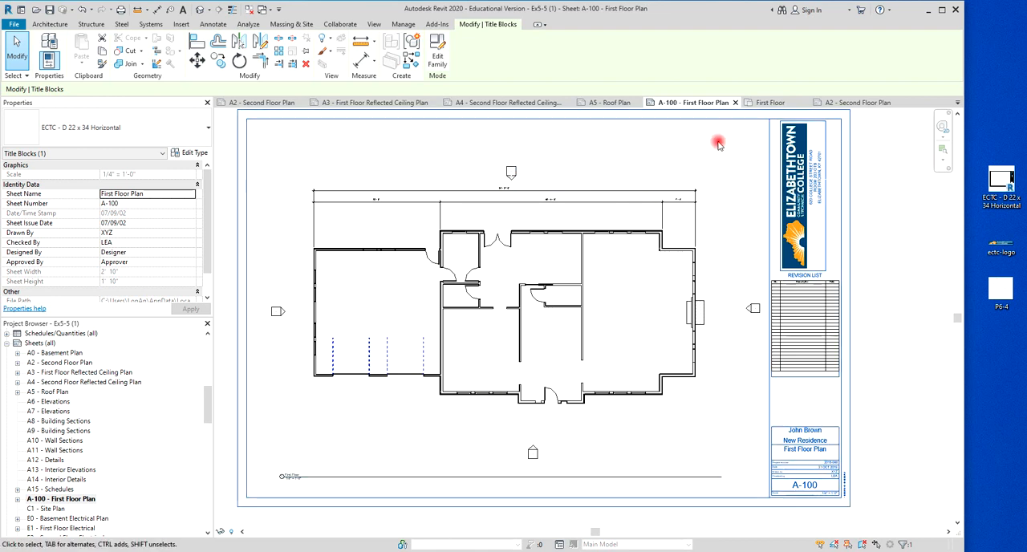
{"action": "left_click", "coordinate": [437, 191]}
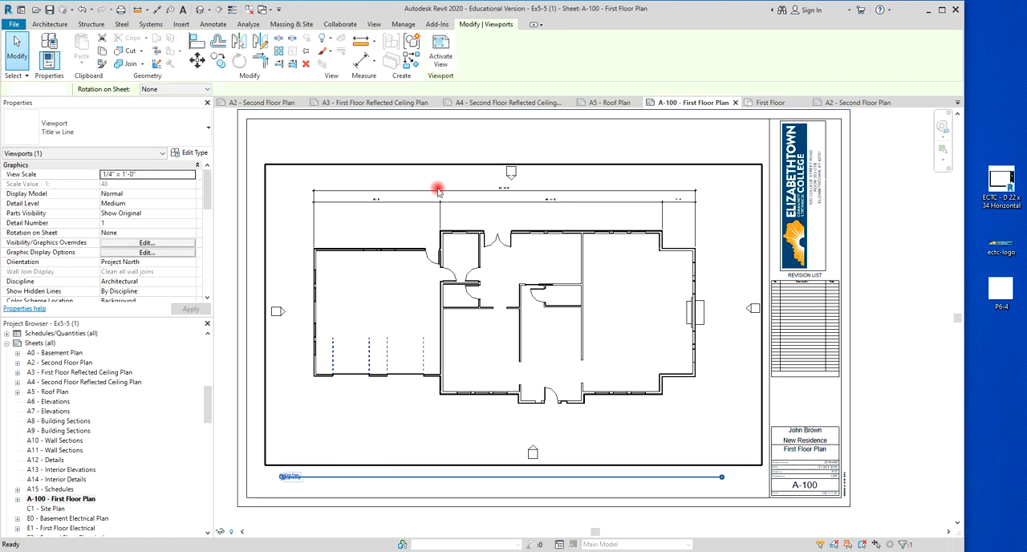
{"action": "key", "text": "Delete"}
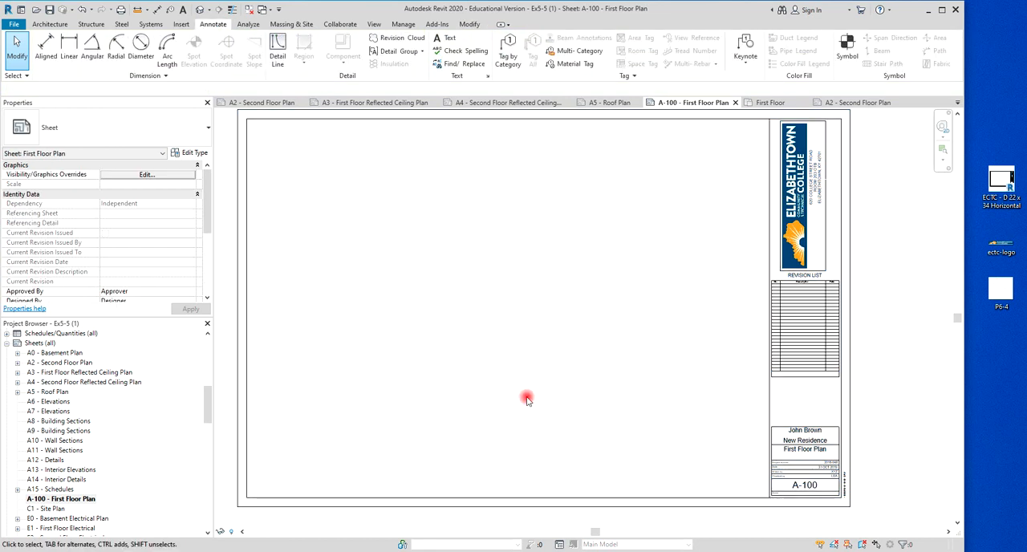
Place the First Floor floor plan view in the middle of sheet A-100's drawing area.
{"action": "scroll", "coordinate": [559, 366], "scroll_direction": "down", "scroll_amount": 1}
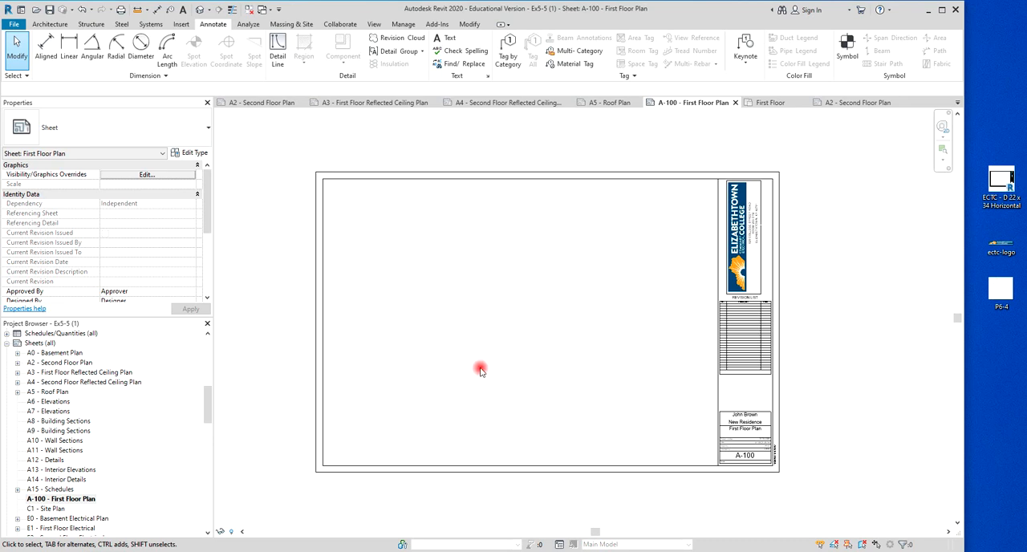
{"action": "left_click_drag", "start_coordinate": [210, 413], "coordinate": [215, 349]}
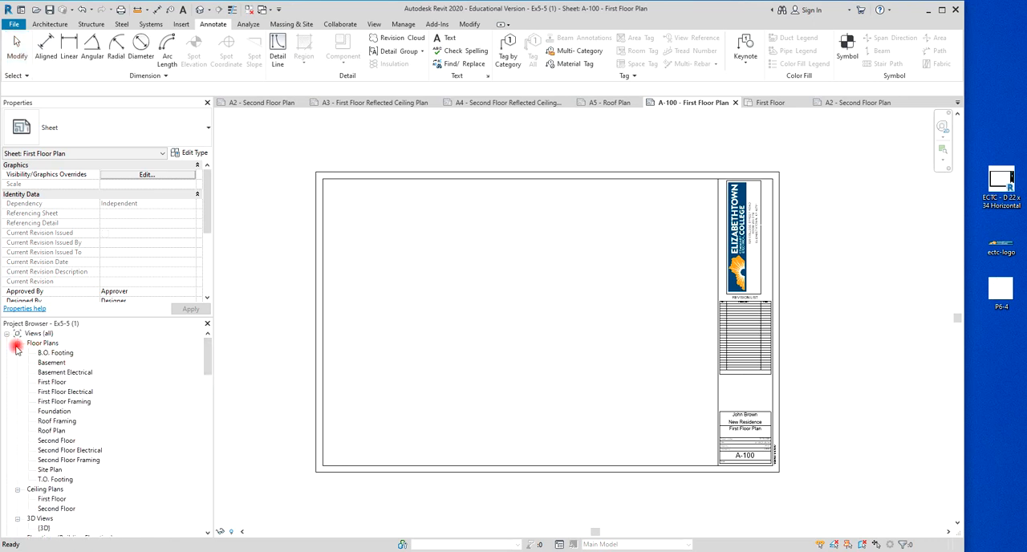
{"action": "left_click", "coordinate": [56, 384]}
{"action": "left_click_drag", "start_coordinate": [49, 384], "coordinate": [534, 331]}
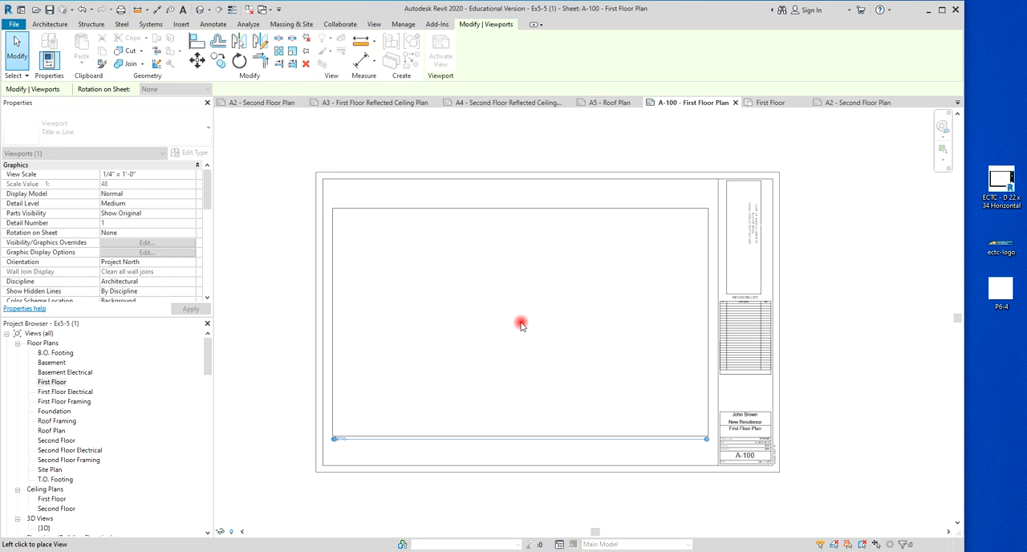
{"action": "left_click", "coordinate": [521, 324]}
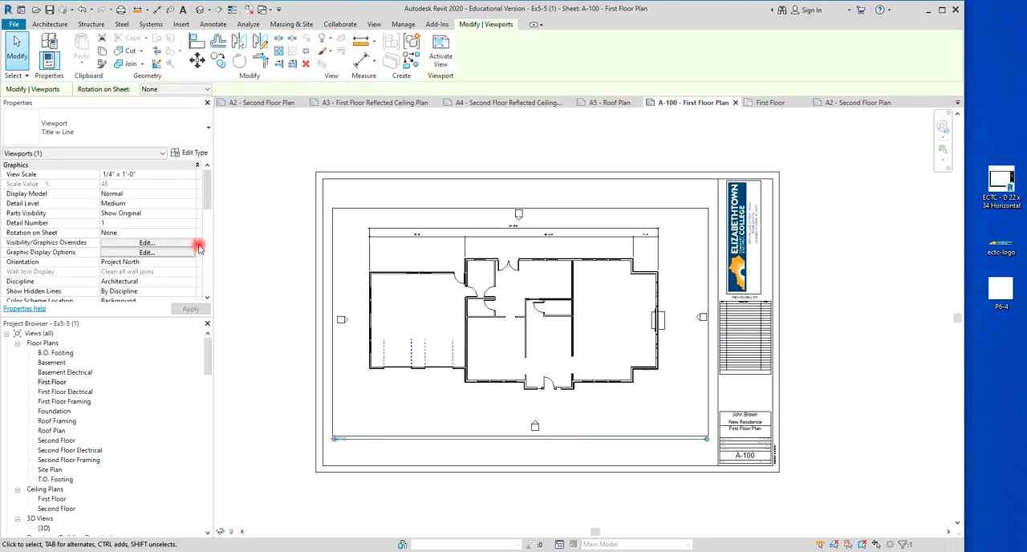
Turn on Crop View and Crop Region Visible for the first floor viewport, leaving Annotation Crop off.
{"action": "left_click_drag", "start_coordinate": [207, 184], "coordinate": [207, 254]}
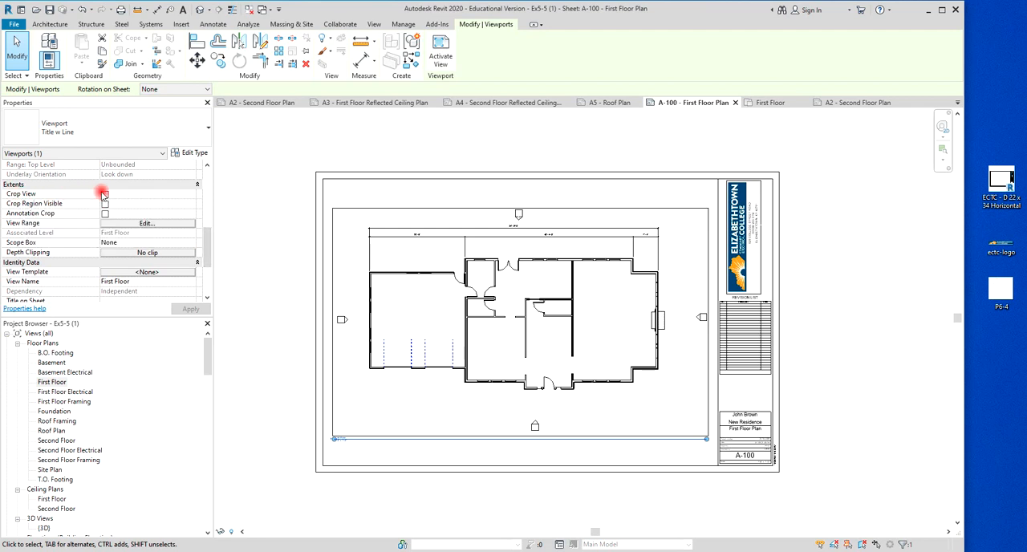
{"action": "left_click", "coordinate": [105, 195]}
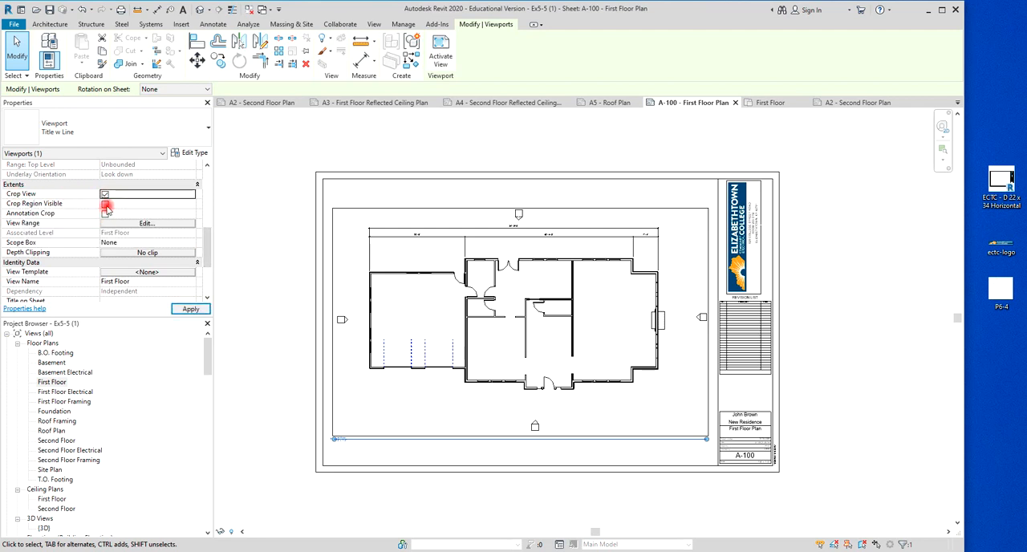
{"action": "left_click", "coordinate": [105, 204]}
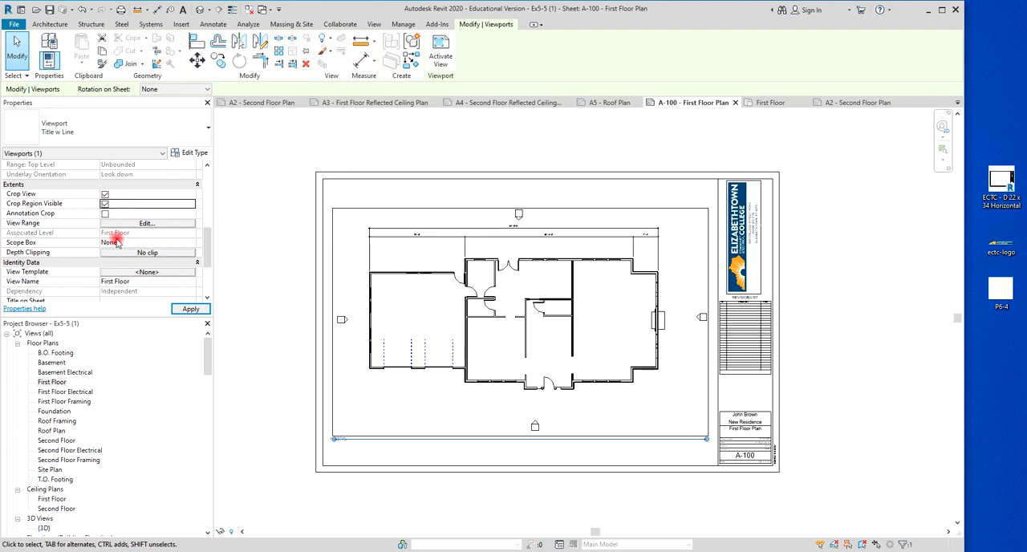
{"action": "left_click", "coordinate": [105, 214]}
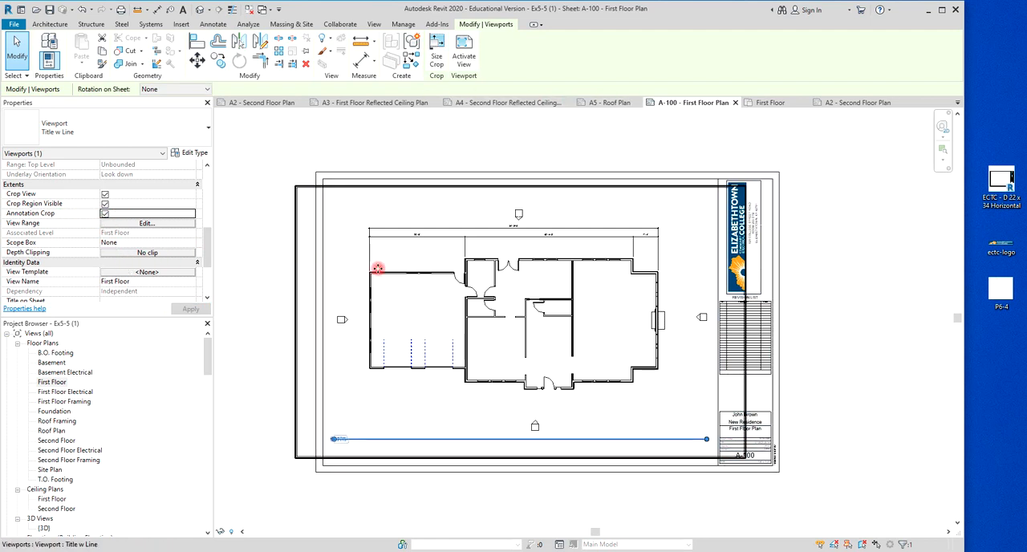
{"action": "left_click", "coordinate": [105, 214]}
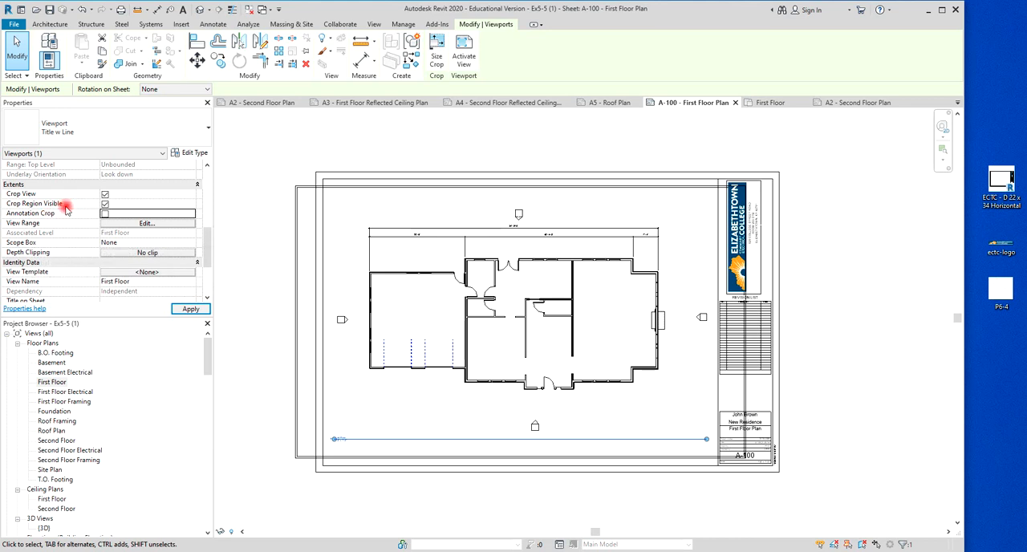
{"action": "left_click", "coordinate": [252, 240]}
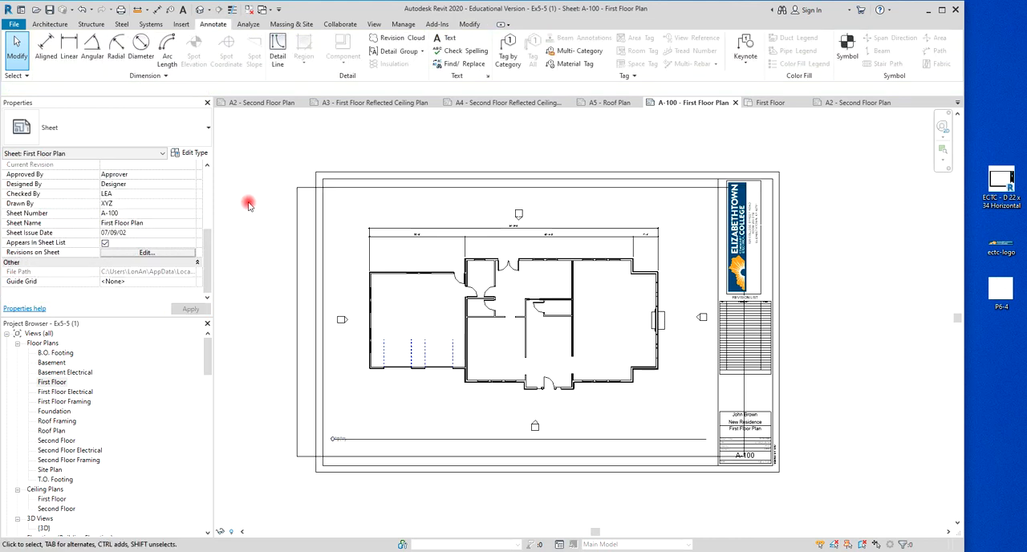
Activate the First Floor view on sheet A-100 and select its crop region.
{"action": "left_click", "coordinate": [296, 255]}
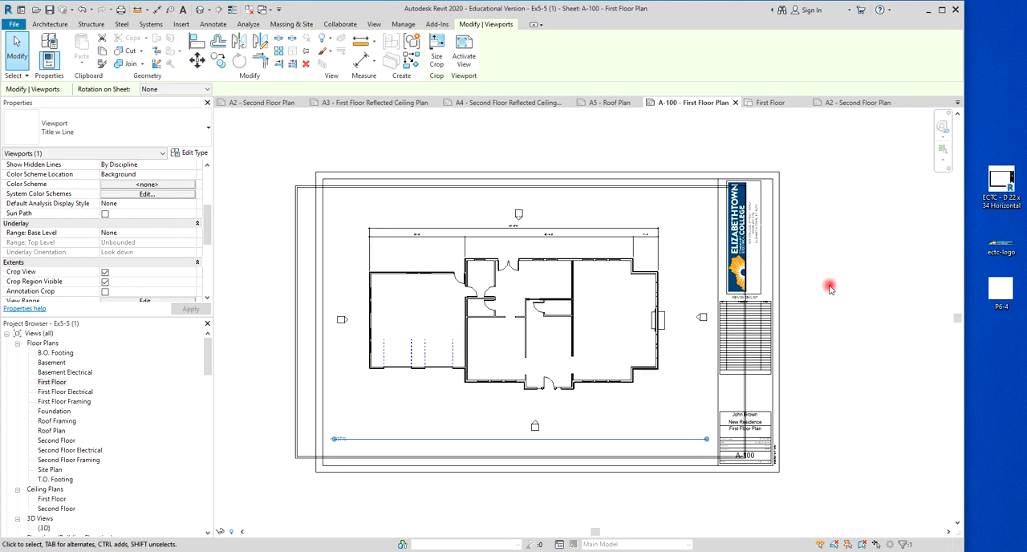
{"action": "double_click", "coordinate": [296, 331]}
{"action": "left_click", "coordinate": [298, 337]}
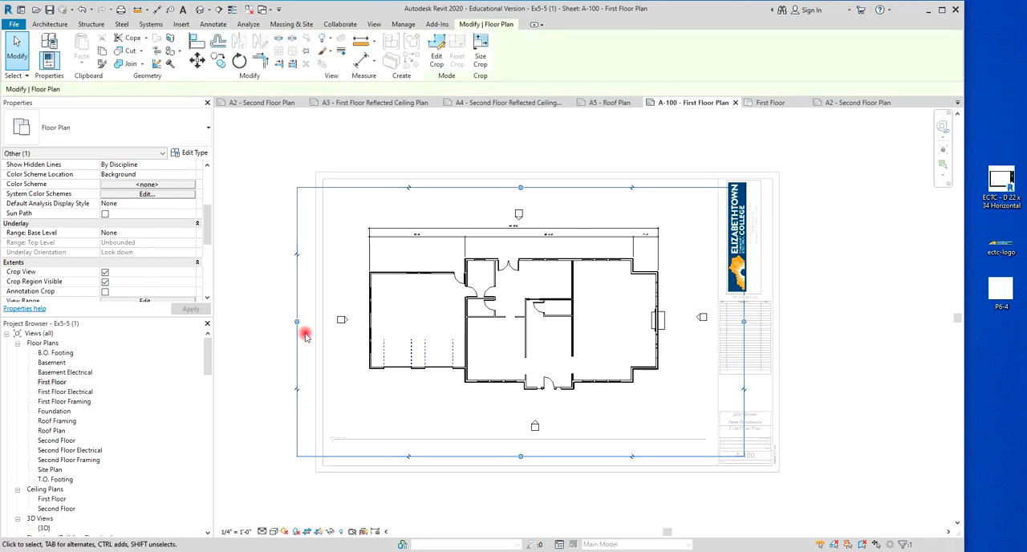
Pull all four sides of the crop region in close around the floor plan and hide the crop region.
{"action": "left_click_drag", "start_coordinate": [298, 323], "coordinate": [356, 318]}
{"action": "left_click_drag", "start_coordinate": [551, 188], "coordinate": [551, 220]}
{"action": "left_click_drag", "start_coordinate": [746, 342], "coordinate": [686, 346]}
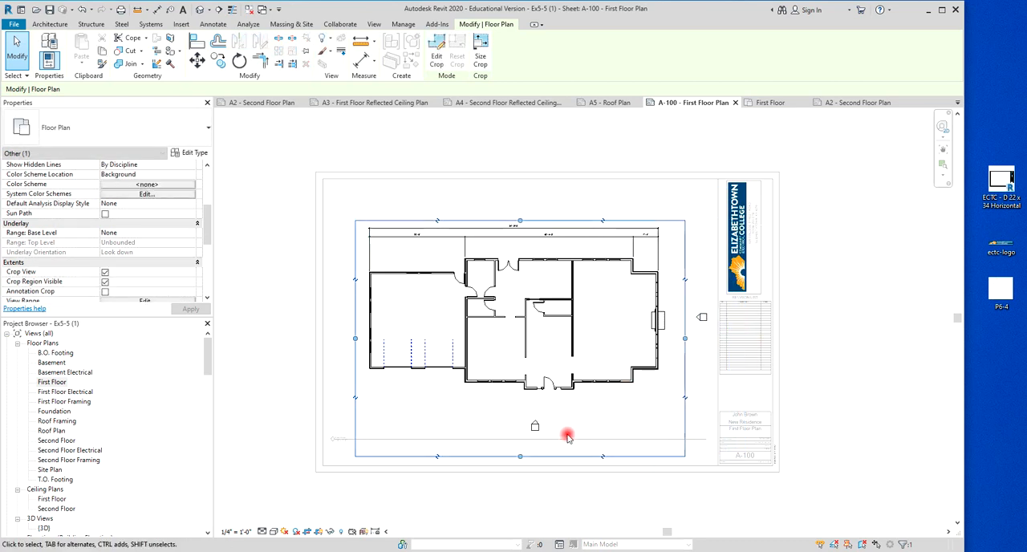
{"action": "left_click_drag", "start_coordinate": [520, 451], "coordinate": [524, 411]}
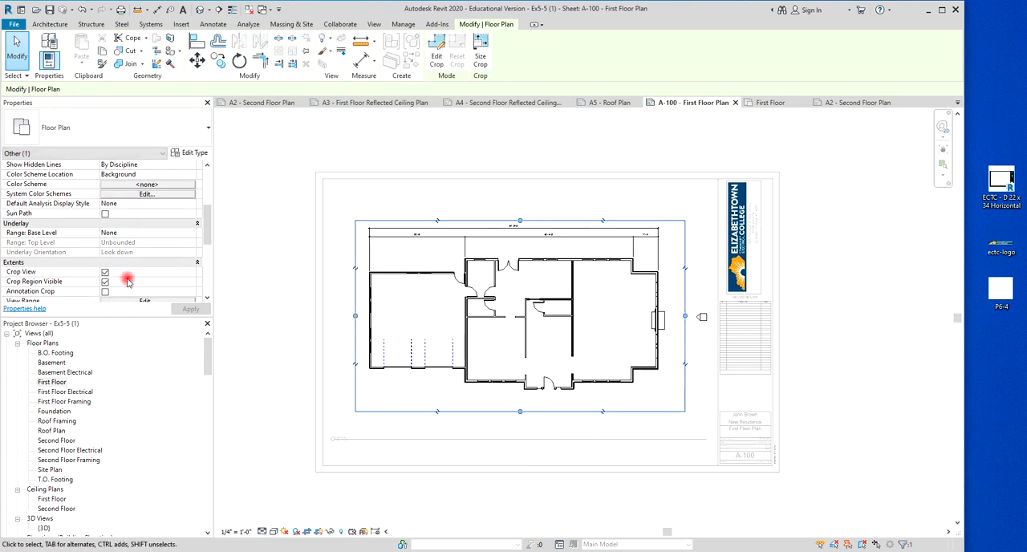
{"action": "left_click", "coordinate": [105, 282]}
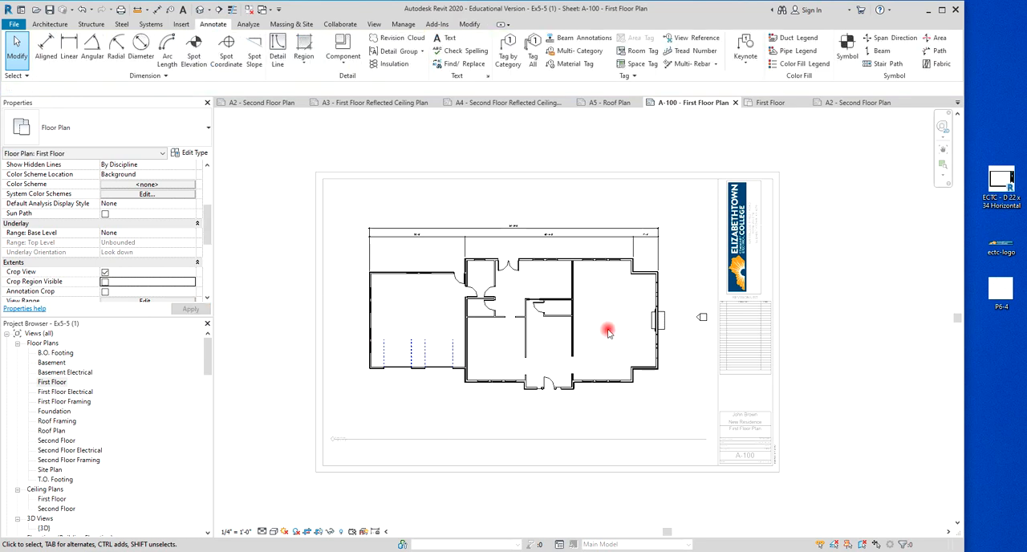
Hide both parts of the east elevation marker beside the fireplace in the view by element.
{"action": "scroll", "coordinate": [702, 319], "scroll_direction": "up", "scroll_amount": 2}
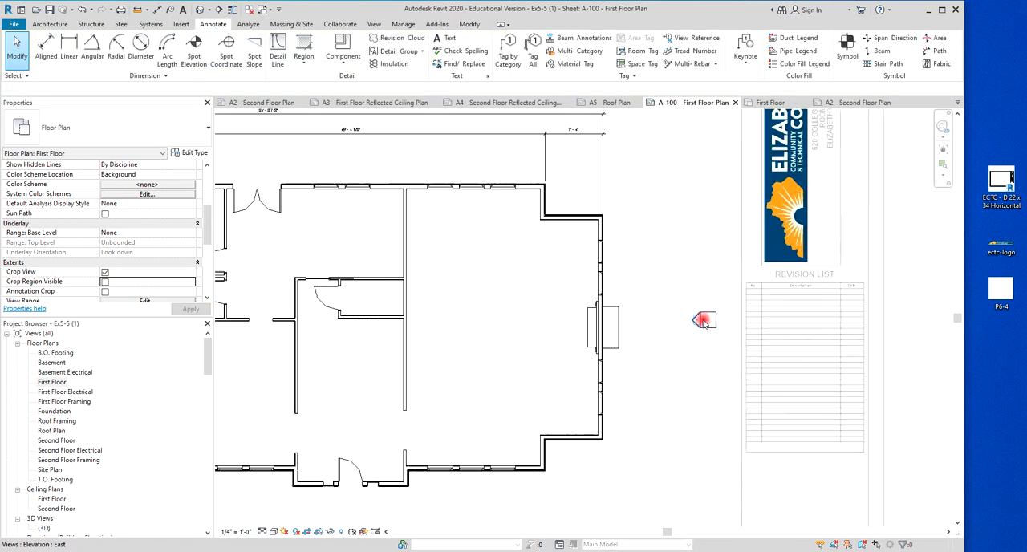
{"action": "scroll", "coordinate": [703, 319], "scroll_direction": "up", "scroll_amount": 3}
{"action": "scroll", "coordinate": [707, 296], "scroll_direction": "down", "scroll_amount": 3}
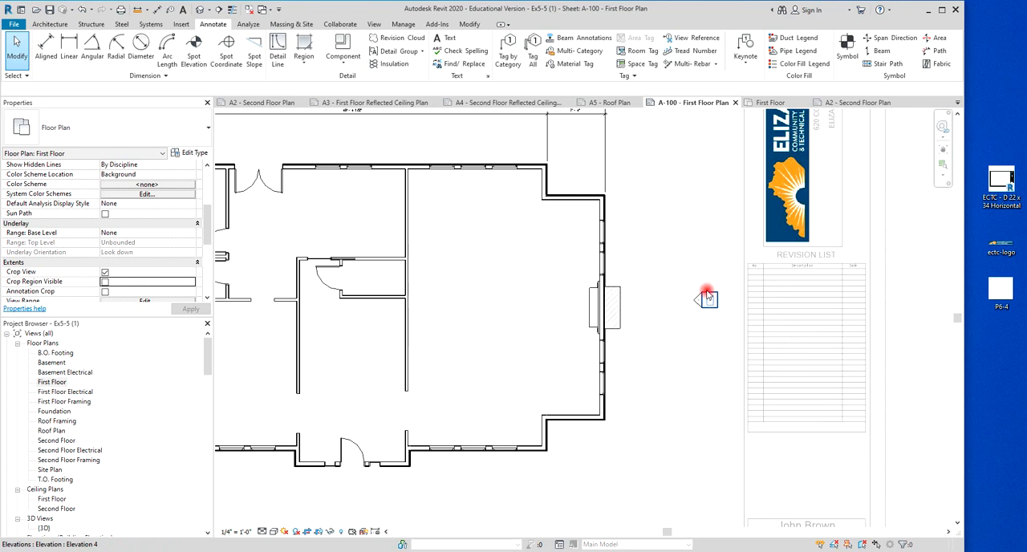
{"action": "scroll", "coordinate": [707, 297], "scroll_direction": "down", "scroll_amount": 4}
{"action": "scroll", "coordinate": [707, 295], "scroll_direction": "up", "scroll_amount": 3}
{"action": "scroll", "coordinate": [707, 298], "scroll_direction": "down", "scroll_amount": 1}
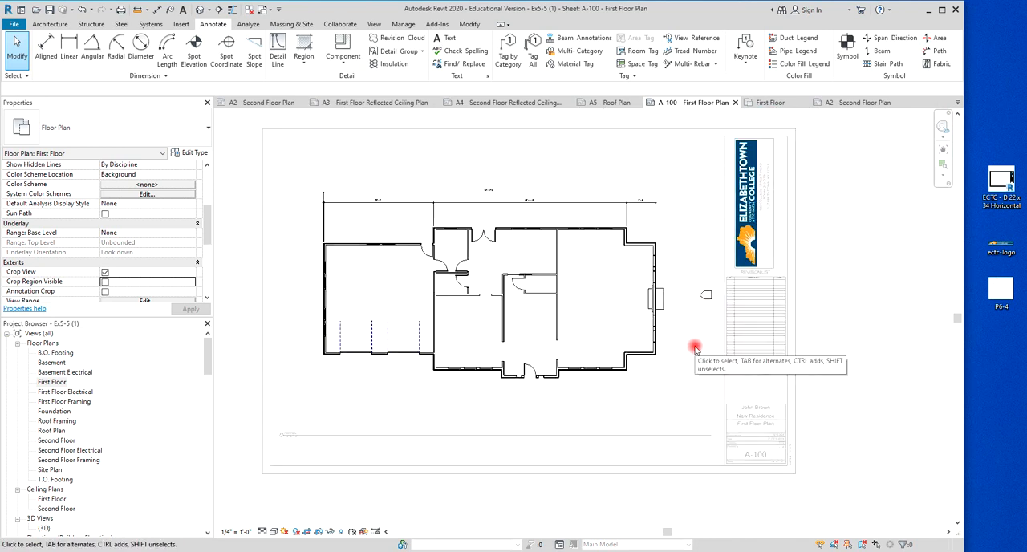
{"action": "left_click_drag", "start_coordinate": [686, 288], "coordinate": [718, 316]}
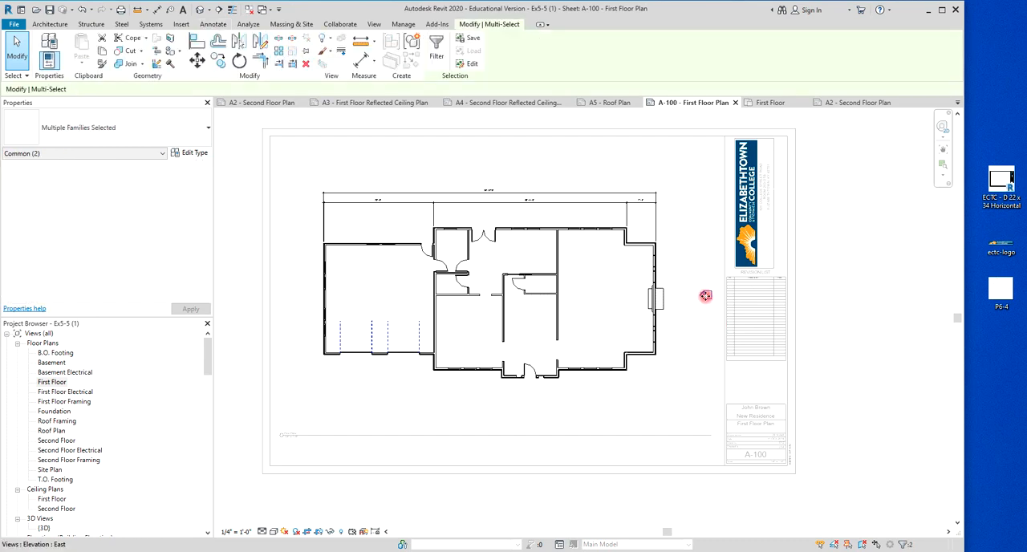
{"action": "scroll", "coordinate": [694, 319], "scroll_direction": "up", "scroll_amount": 4}
{"action": "right_click", "coordinate": [694, 342]}
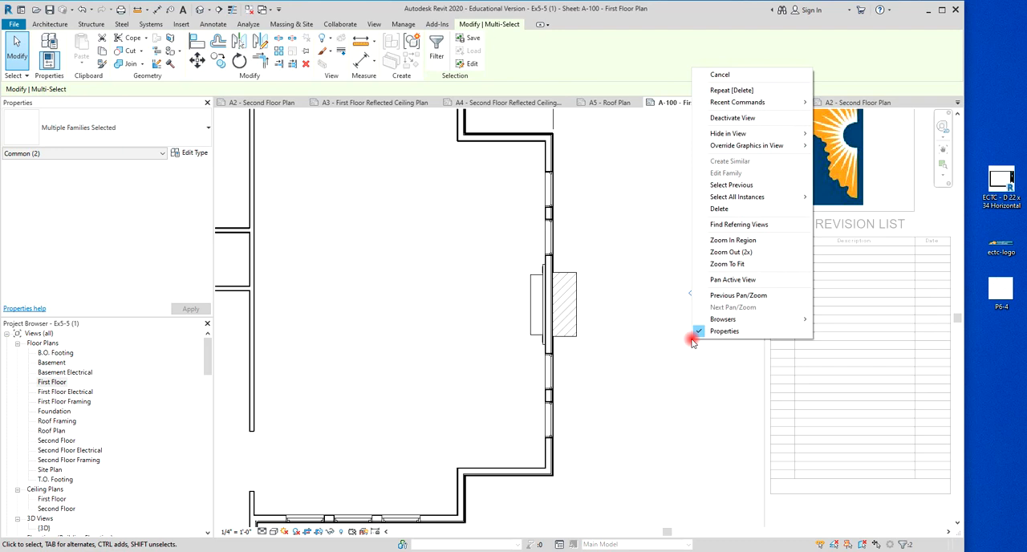
{"action": "mouse_move", "coordinate": [745, 133]}
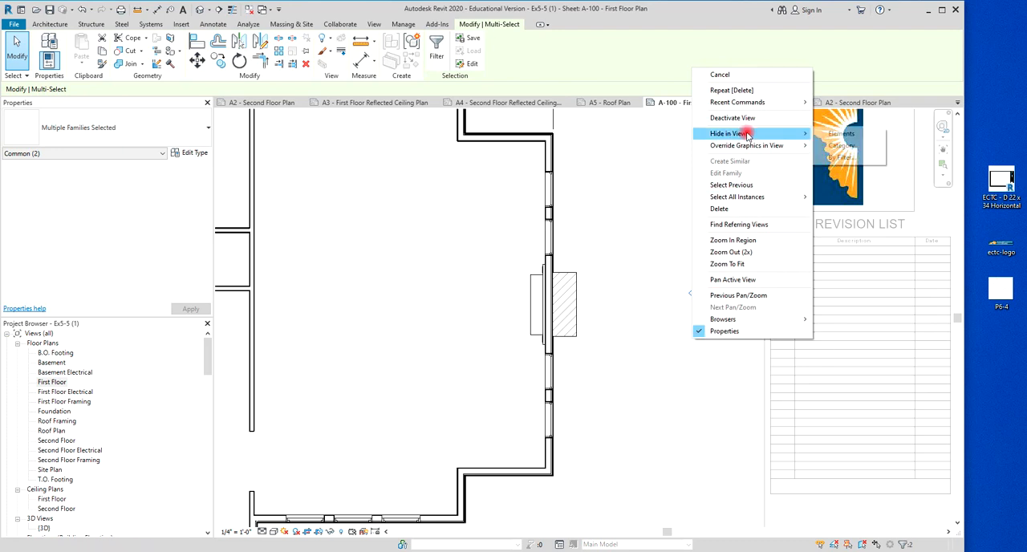
{"action": "left_click", "coordinate": [840, 138]}
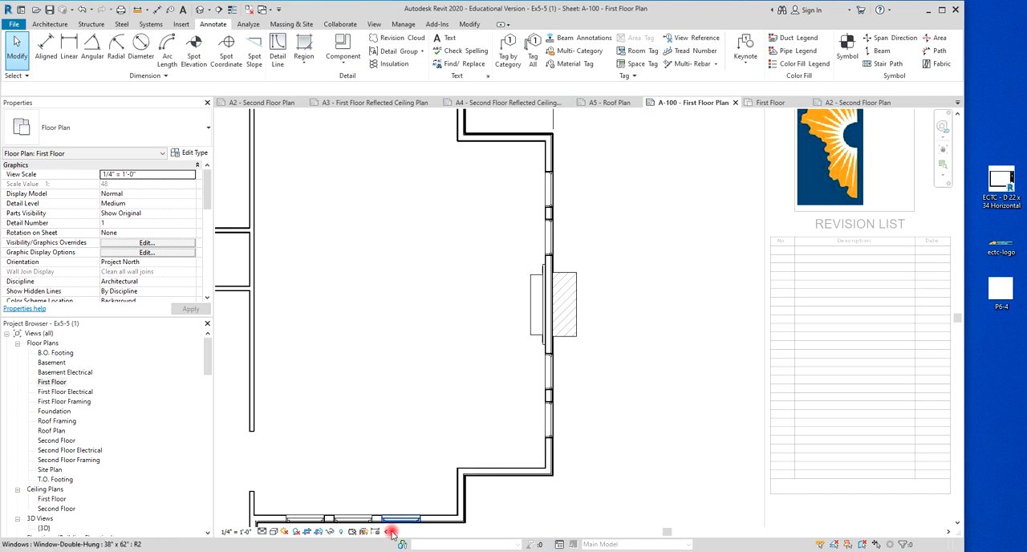
Reveal the hidden elements, unhide the east elevation marker and leave the Reveal Hidden Elements mode.
{"action": "left_click", "coordinate": [341, 533]}
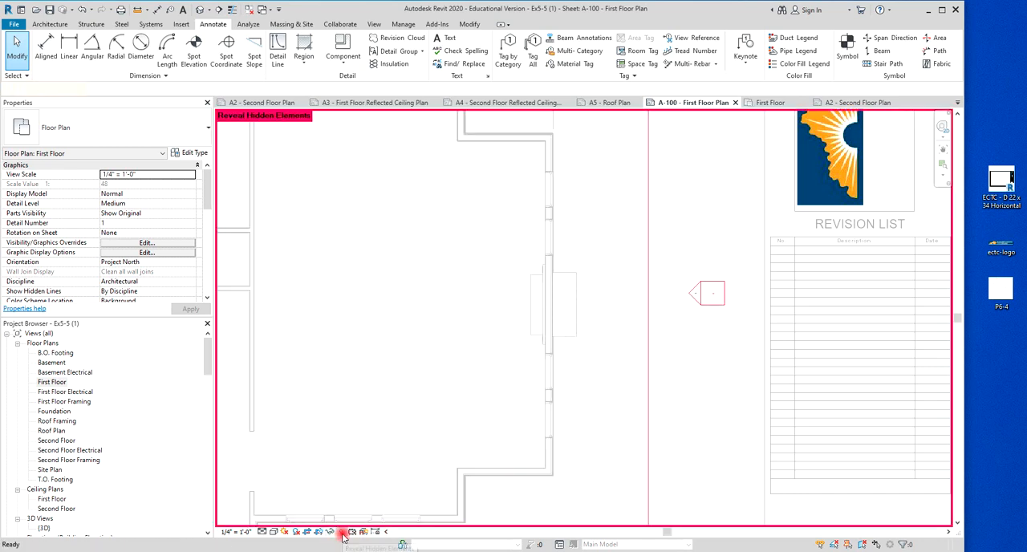
{"action": "left_click_drag", "start_coordinate": [669, 246], "coordinate": [751, 337]}
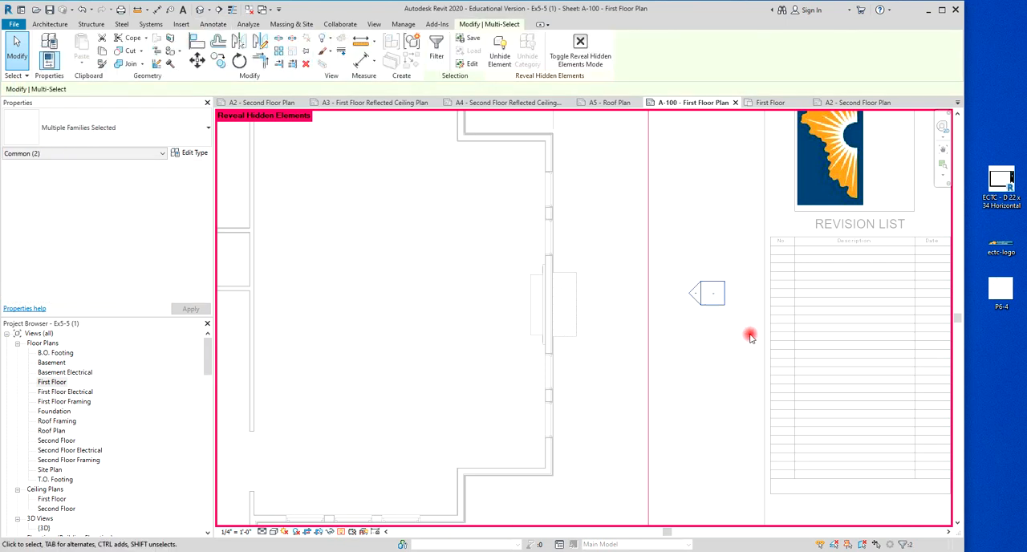
{"action": "left_click", "coordinate": [500, 59]}
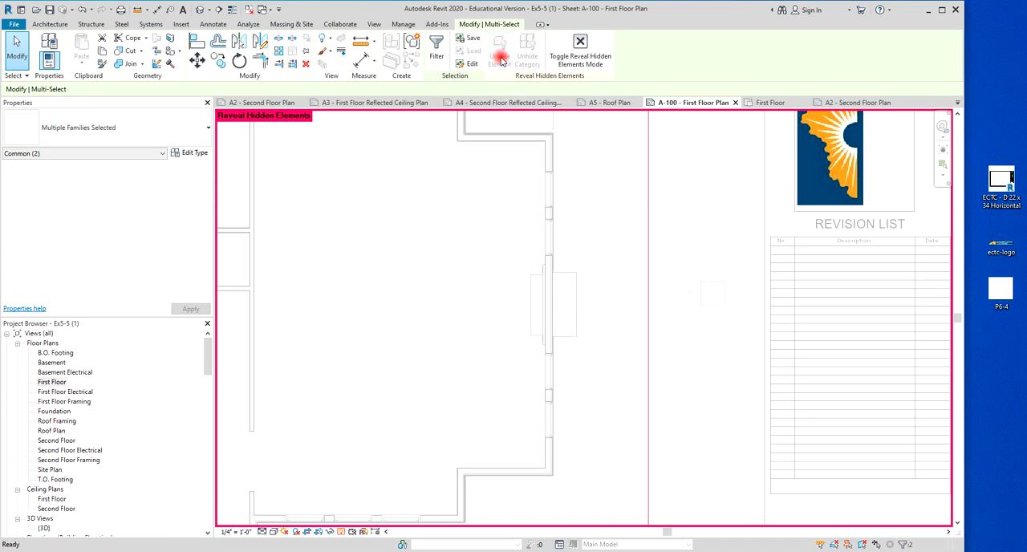
{"action": "left_click", "coordinate": [590, 53]}
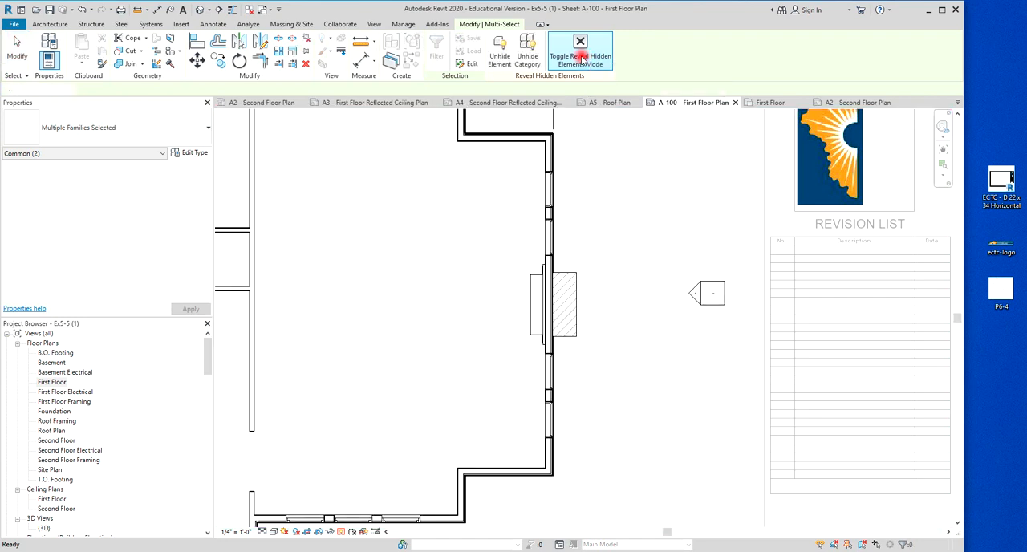
{"action": "key", "text": "Escape"}
{"action": "scroll", "coordinate": [633, 184], "scroll_direction": "down", "scroll_amount": 2}
{"action": "scroll", "coordinate": [633, 184], "scroll_direction": "down", "scroll_amount": 4}
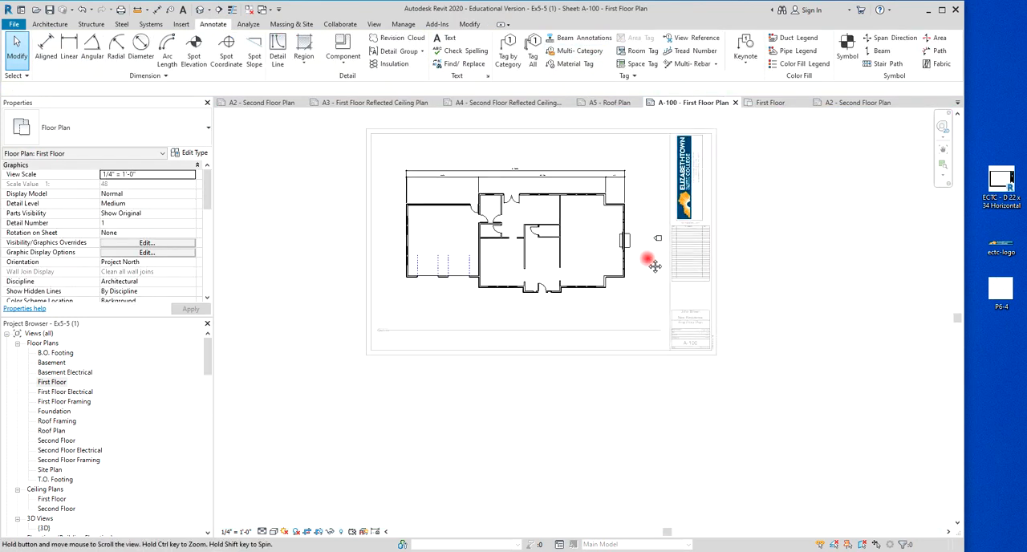
Undo the elevation marker visibility changes and the crop region edits back to the original crop boundary.
{"action": "scroll", "coordinate": [663, 312], "scroll_direction": "up", "scroll_amount": 1}
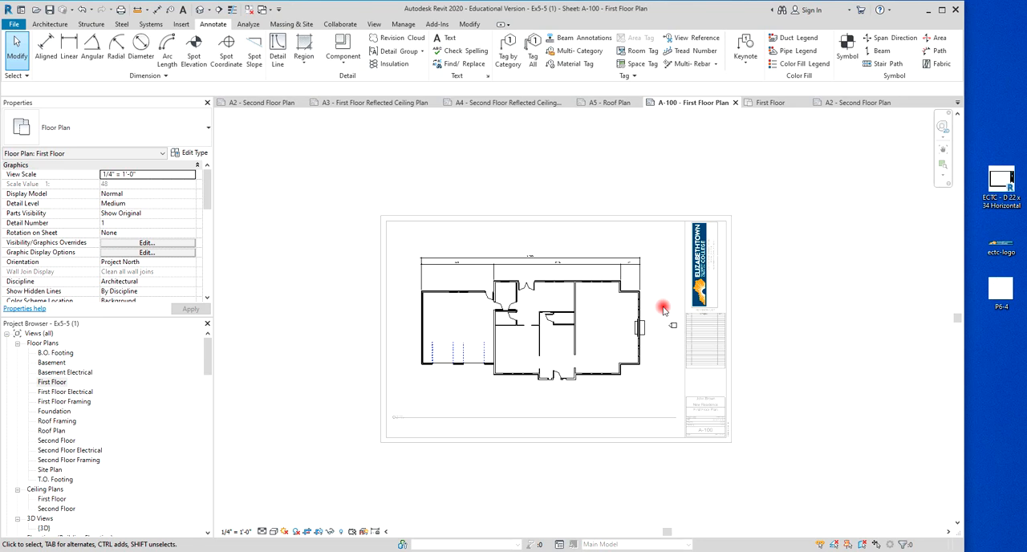
{"action": "scroll", "coordinate": [663, 311], "scroll_direction": "up", "scroll_amount": 5}
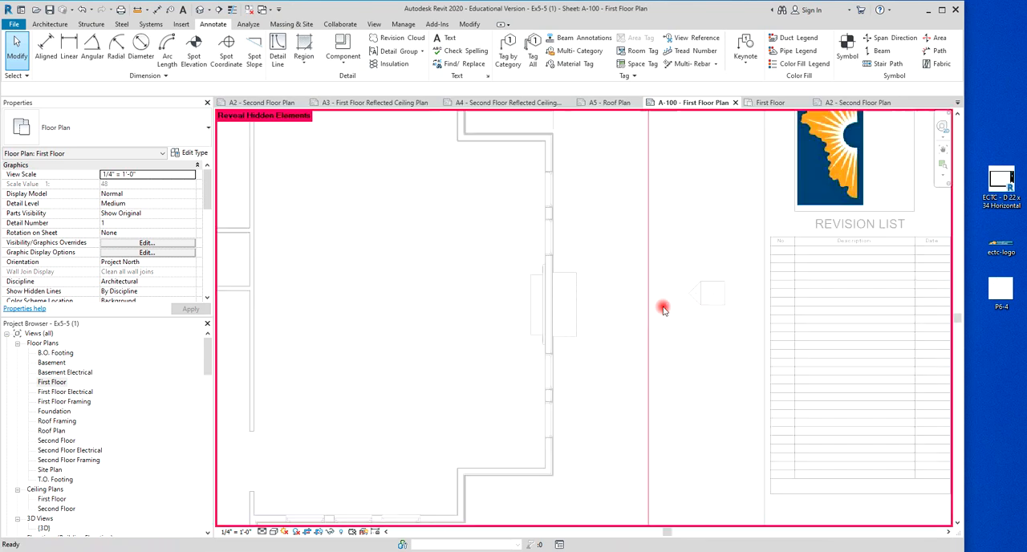
{"action": "key", "text": "ctrl+z"}
{"action": "key", "text": "ctrl+z"}
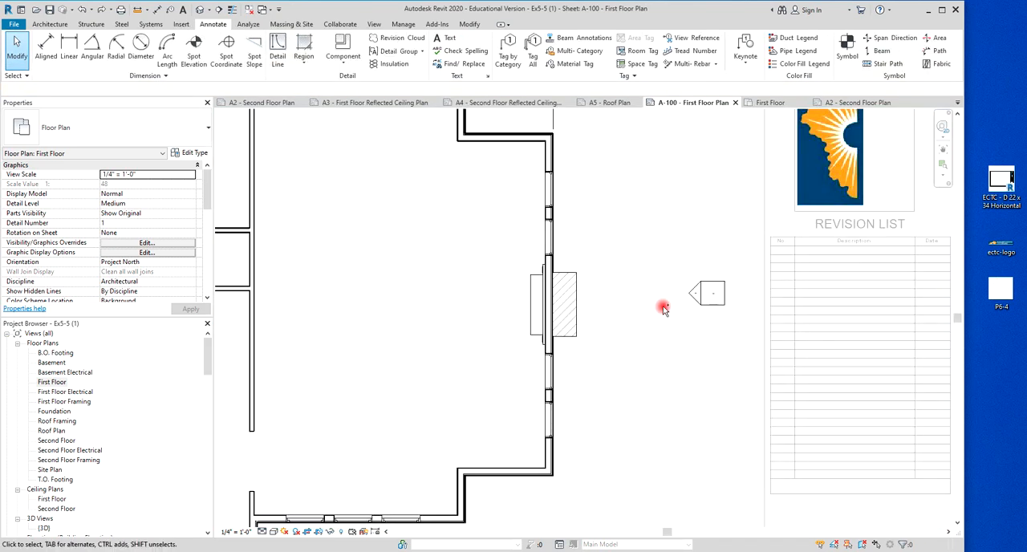
{"action": "scroll", "coordinate": [664, 311], "scroll_direction": "down", "scroll_amount": 5}
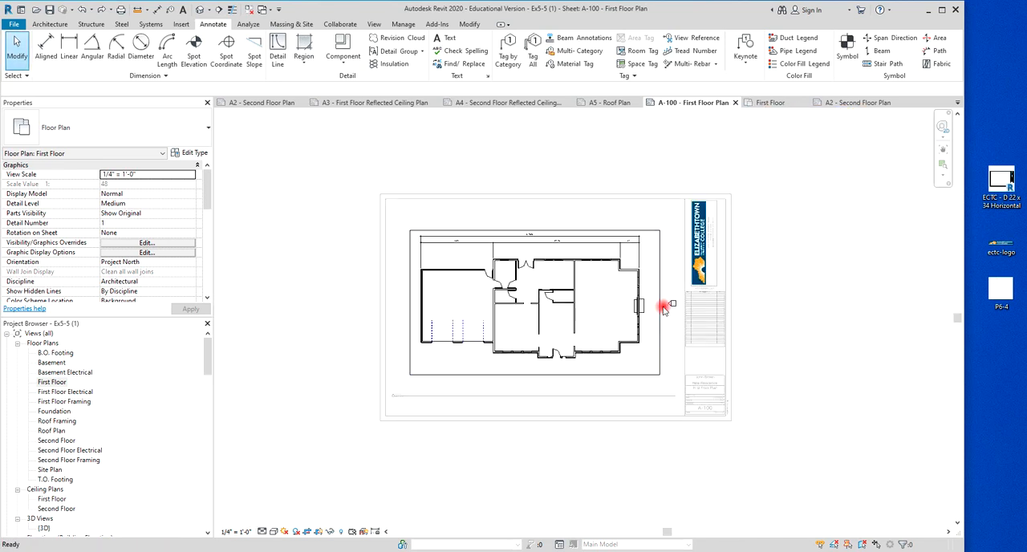
{"action": "scroll", "coordinate": [664, 310], "scroll_direction": "up", "scroll_amount": 1}
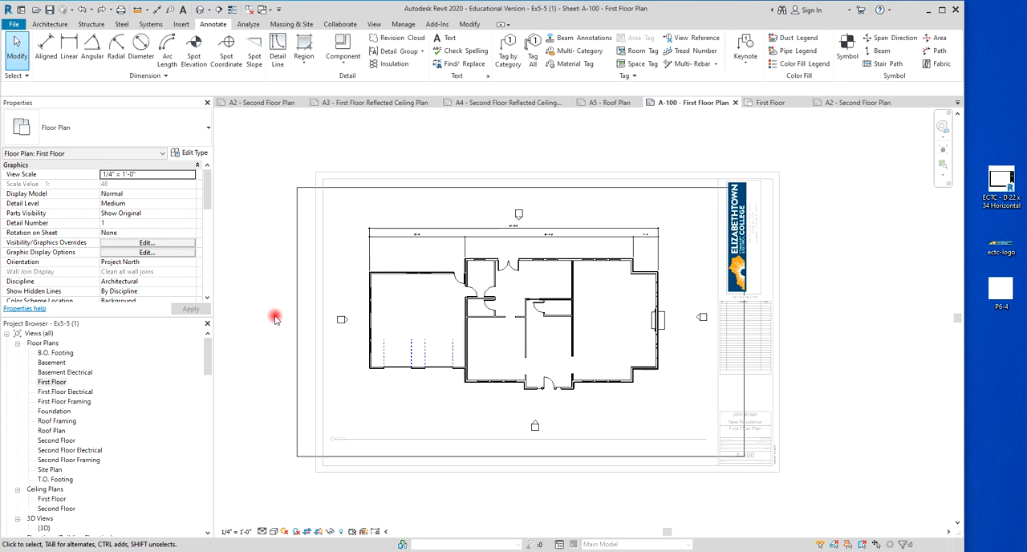
Turn off Crop Region Visible for the first floor plan view and apply the change.
{"action": "left_click", "coordinate": [296, 255]}
{"action": "scroll", "coordinate": [191, 242], "scroll_direction": "down", "scroll_amount": 4}
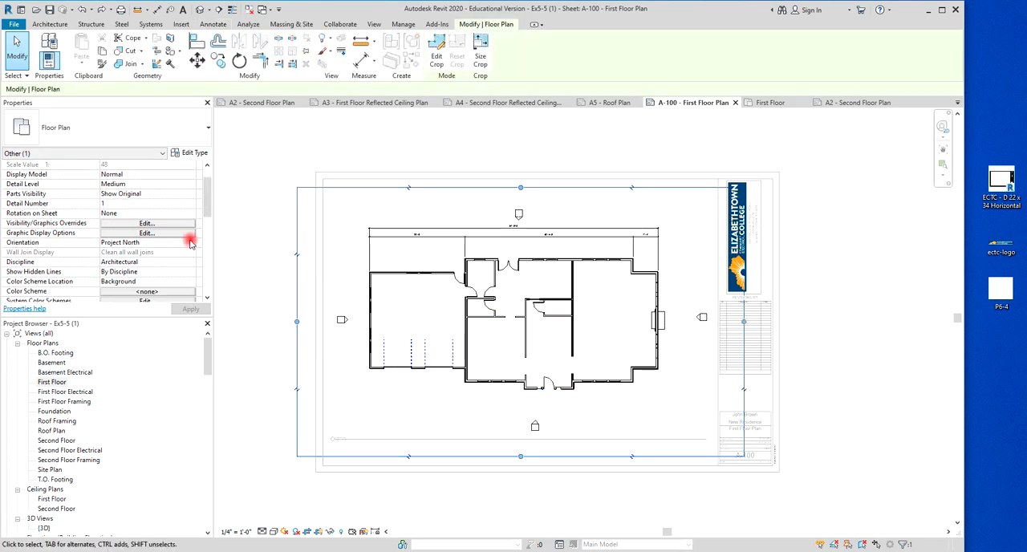
{"action": "scroll", "coordinate": [191, 243], "scroll_direction": "down", "scroll_amount": 4}
{"action": "left_click", "coordinate": [104, 195]}
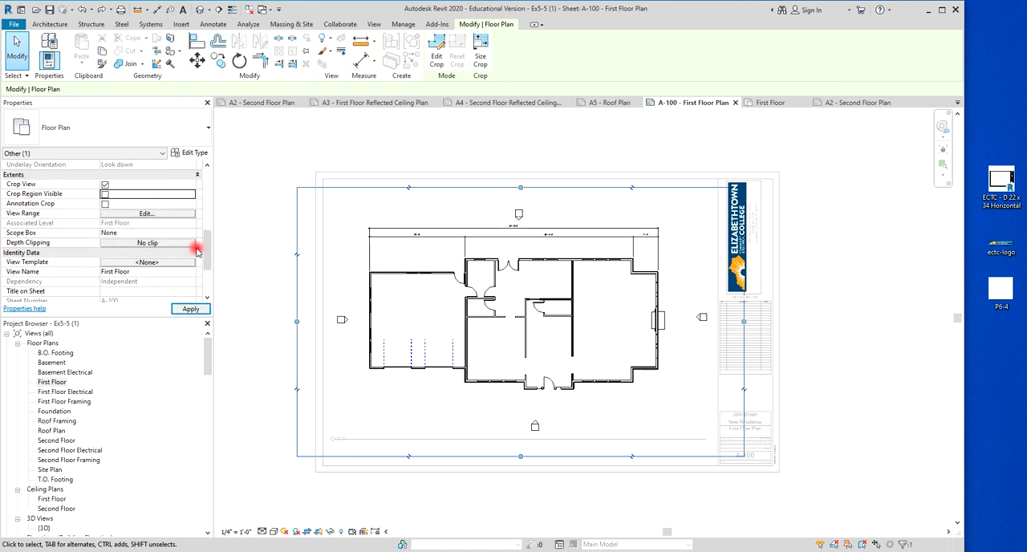
{"action": "left_click", "coordinate": [189, 310]}
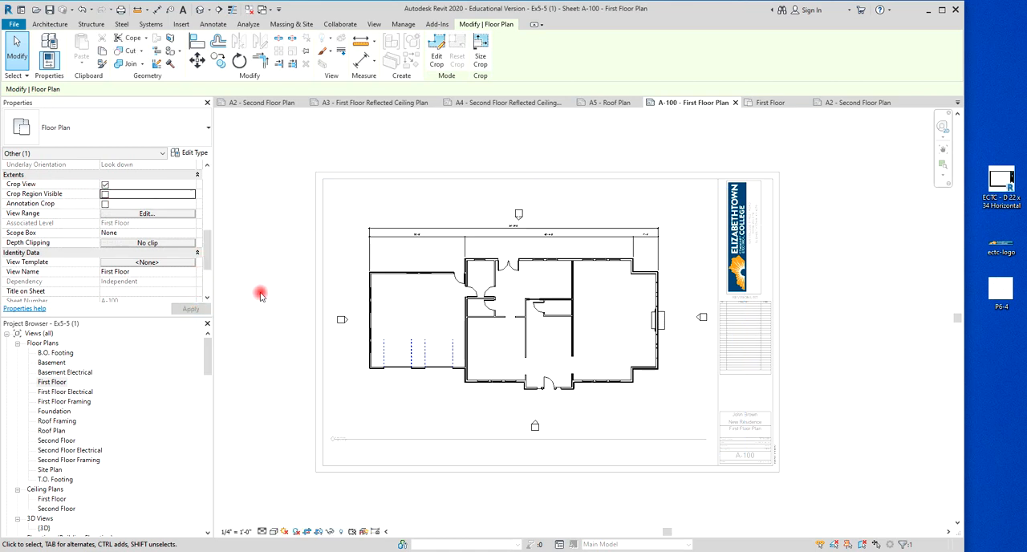
Deactivate the first floor plan view to return to sheet A-100.
{"action": "right_click", "coordinate": [812, 294]}
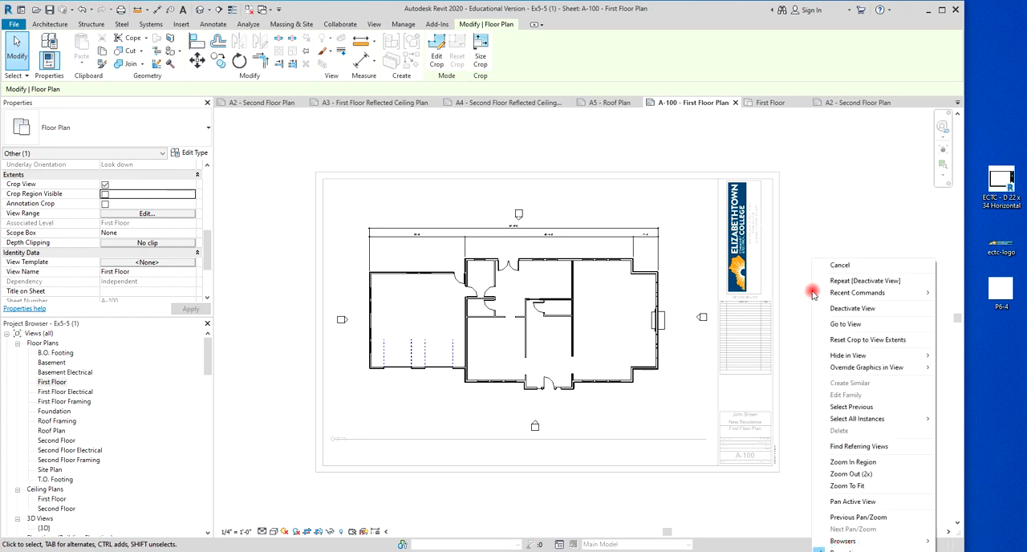
{"action": "left_click", "coordinate": [840, 311]}
{"action": "left_click", "coordinate": [784, 161]}
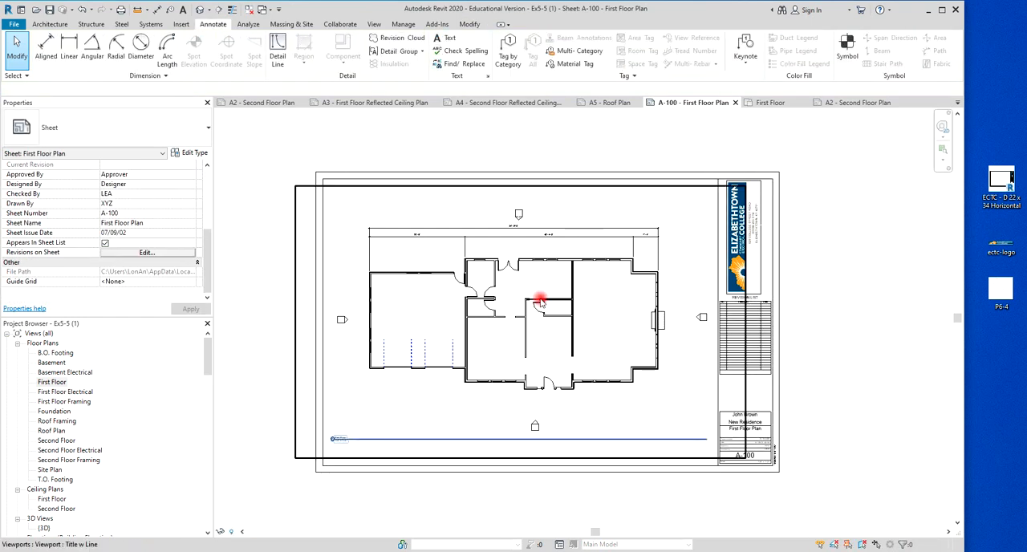
{"action": "scroll", "coordinate": [476, 242], "scroll_direction": "up", "scroll_amount": 4}
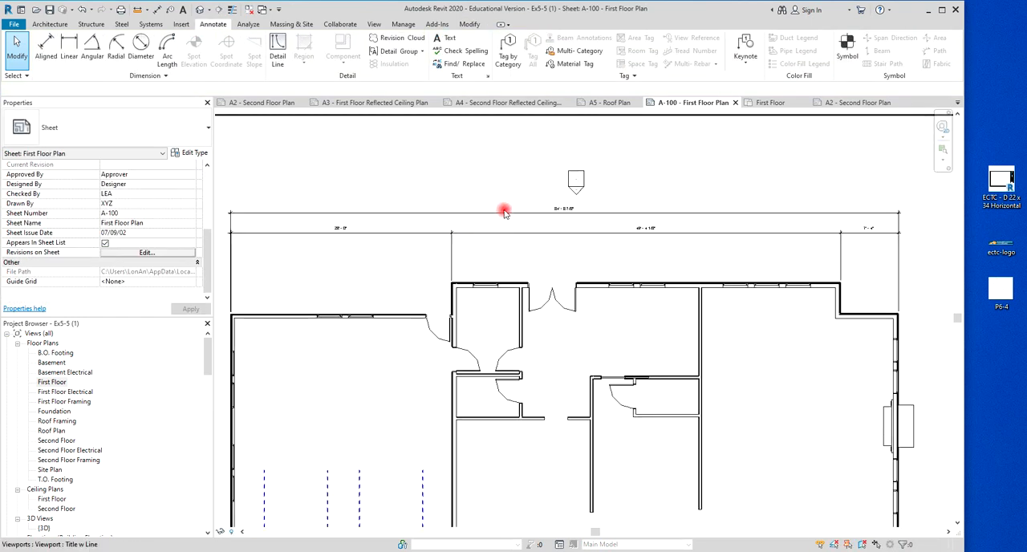
{"action": "scroll", "coordinate": [554, 213], "scroll_direction": "down", "scroll_amount": 3}
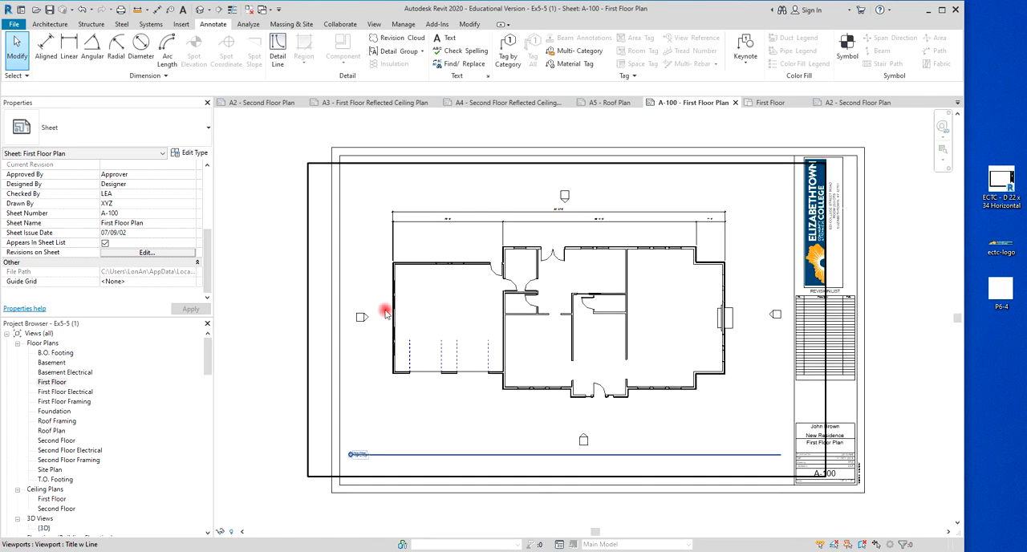
{"action": "scroll", "coordinate": [639, 234], "scroll_direction": "up", "scroll_amount": 3}
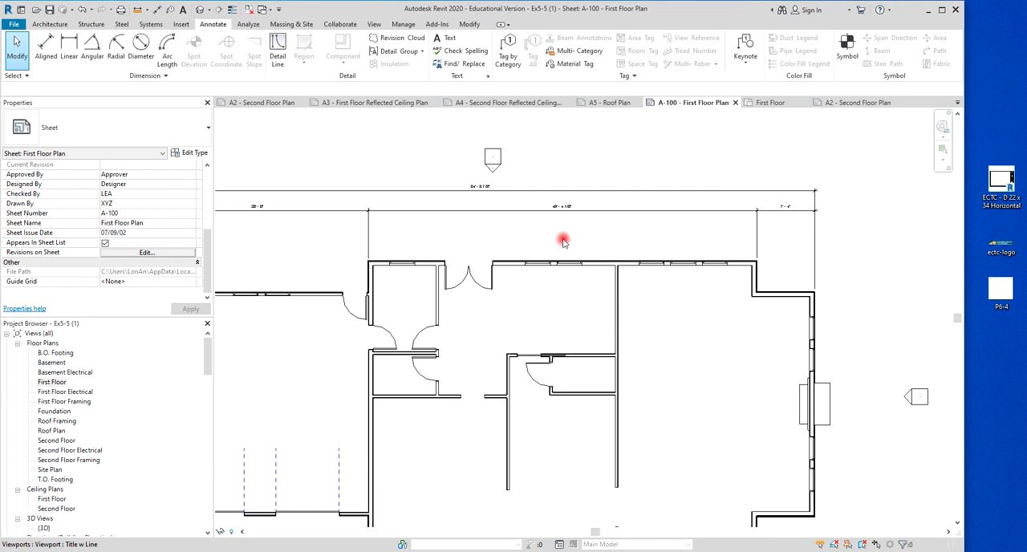
{"action": "scroll", "coordinate": [450, 231], "scroll_direction": "up", "scroll_amount": 1}
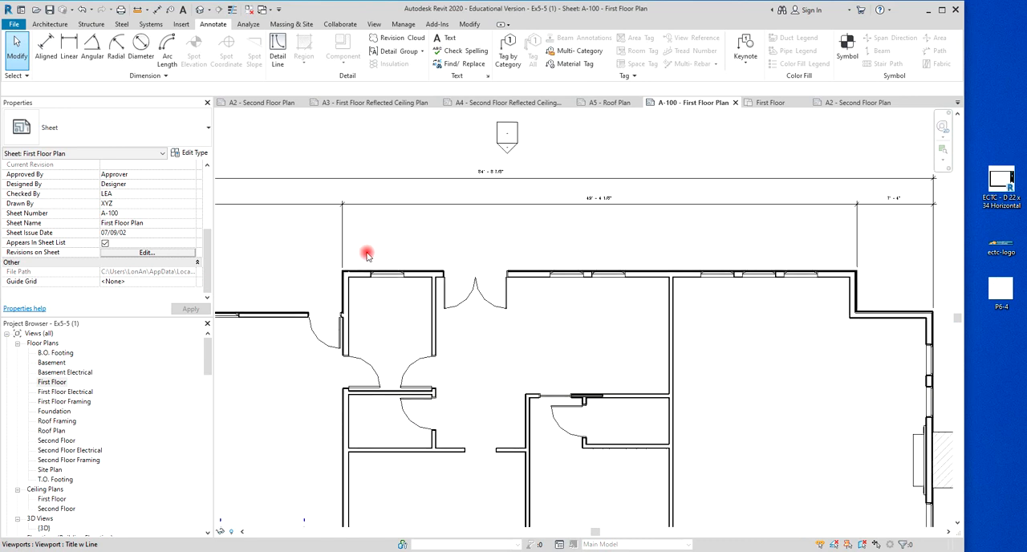
{"action": "scroll", "coordinate": [340, 278], "scroll_direction": "up", "scroll_amount": 3}
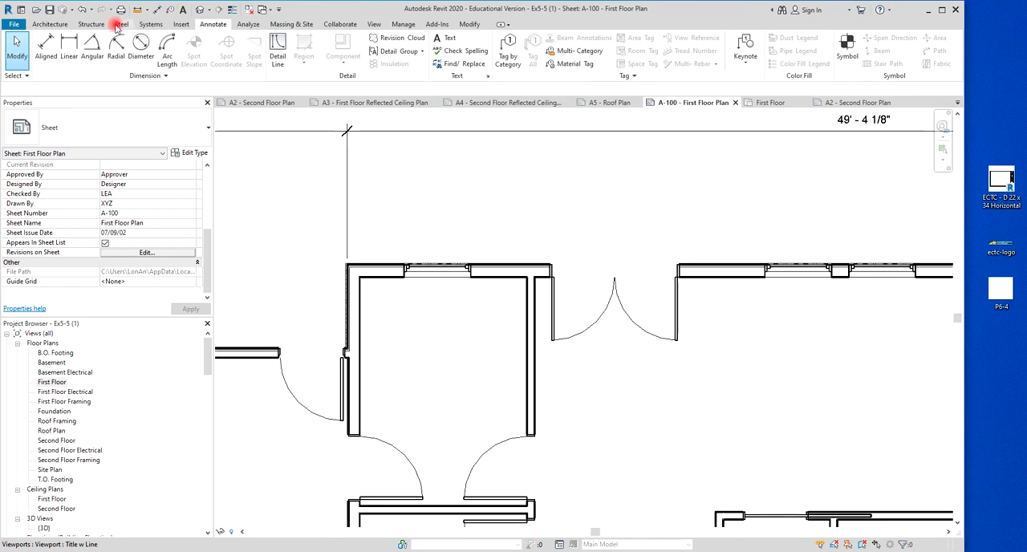
{"action": "left_click", "coordinate": [45, 47]}
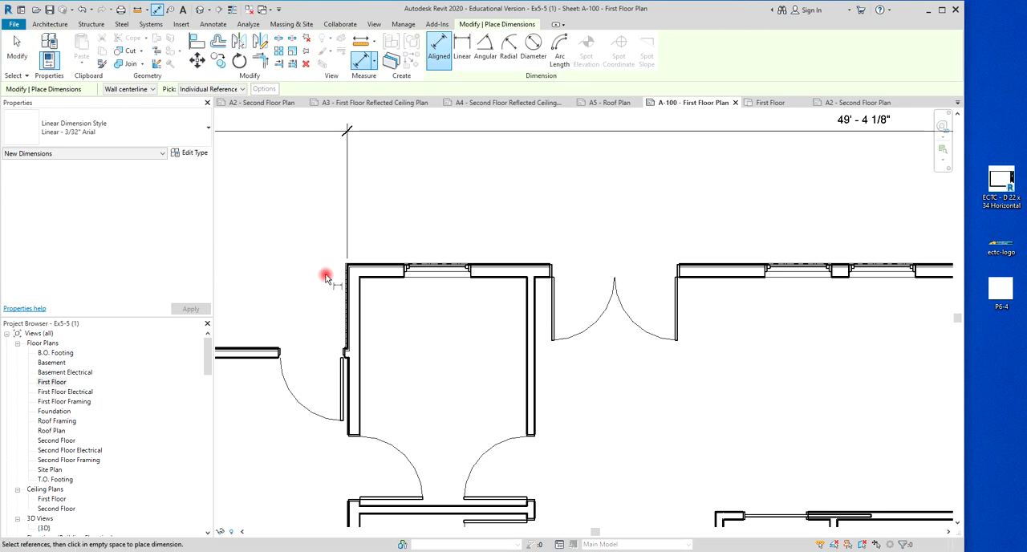
{"action": "scroll", "coordinate": [325, 277], "scroll_direction": "up", "scroll_amount": 3}
{"action": "scroll", "coordinate": [504, 234], "scroll_direction": "down", "scroll_amount": 3}
{"action": "scroll", "coordinate": [504, 234], "scroll_direction": "down", "scroll_amount": 2}
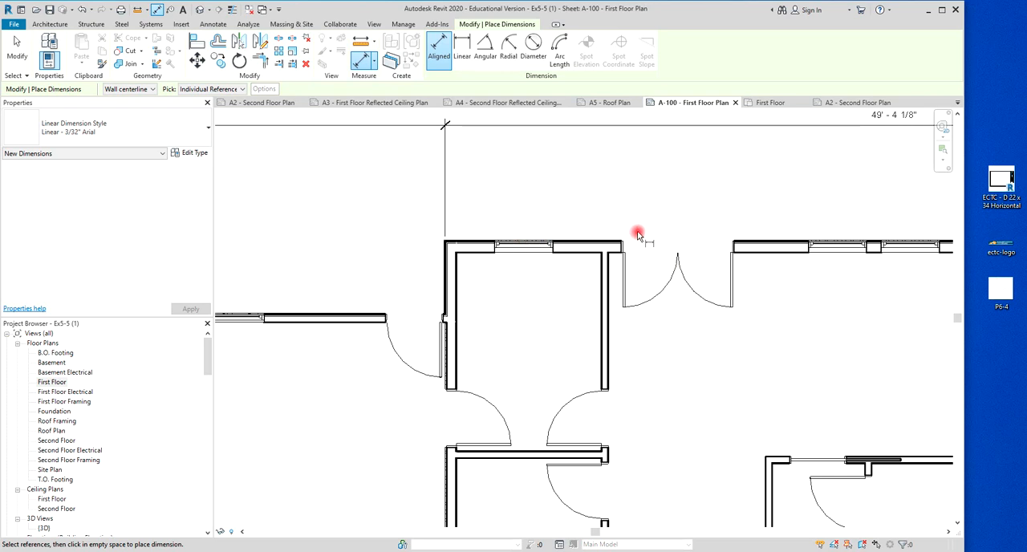
{"action": "scroll", "coordinate": [449, 248], "scroll_direction": "up", "scroll_amount": 5}
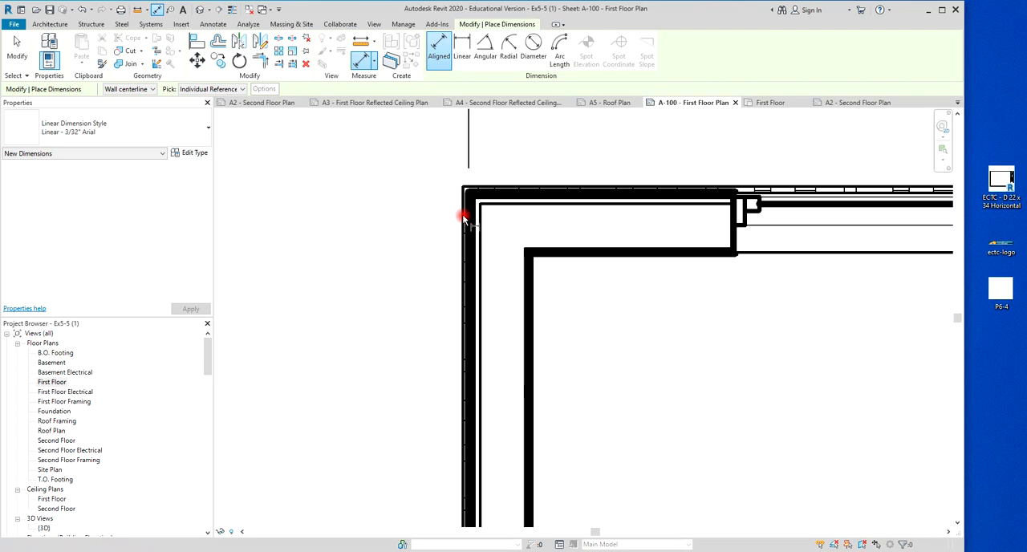
{"action": "scroll", "coordinate": [431, 226], "scroll_direction": "down", "scroll_amount": 6}
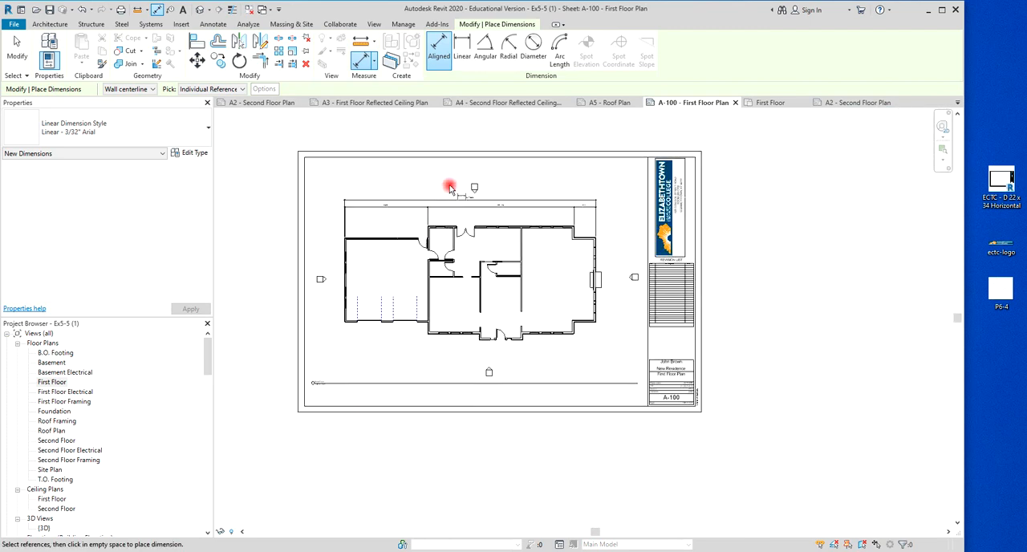
{"action": "key", "text": "Escape"}
Open the First Floor plan view and start an aligned dimension string at the exterior face of the garage's west wall.
{"action": "double_click", "coordinate": [442, 191]}
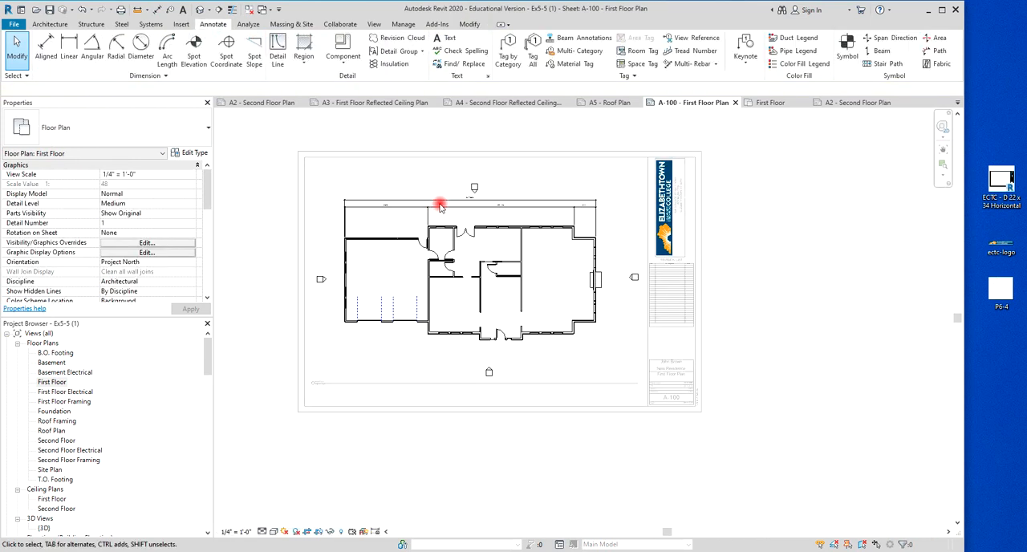
{"action": "double_click", "coordinate": [53, 382]}
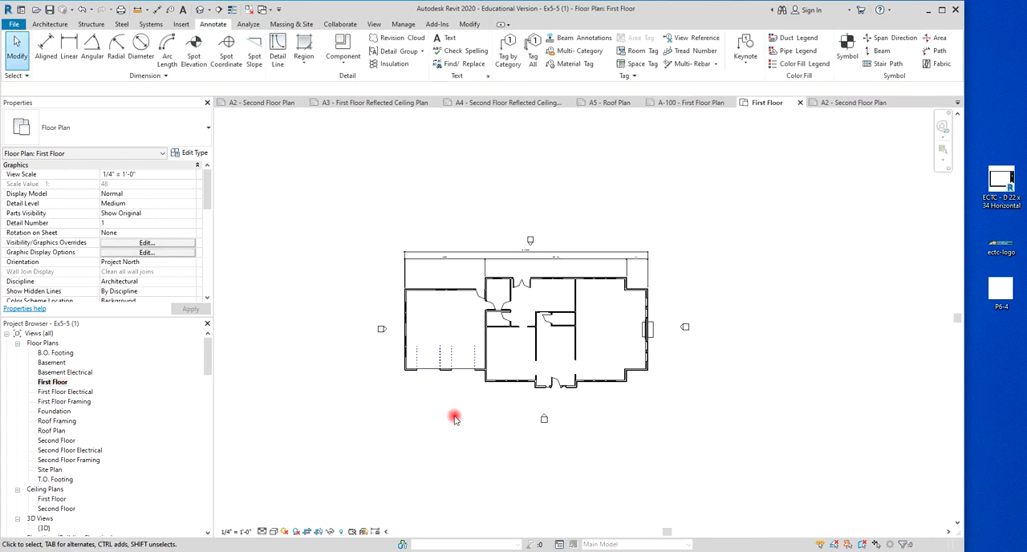
{"action": "scroll", "coordinate": [431, 254], "scroll_direction": "up", "scroll_amount": 3}
{"action": "scroll", "coordinate": [496, 287], "scroll_direction": "up", "scroll_amount": 4}
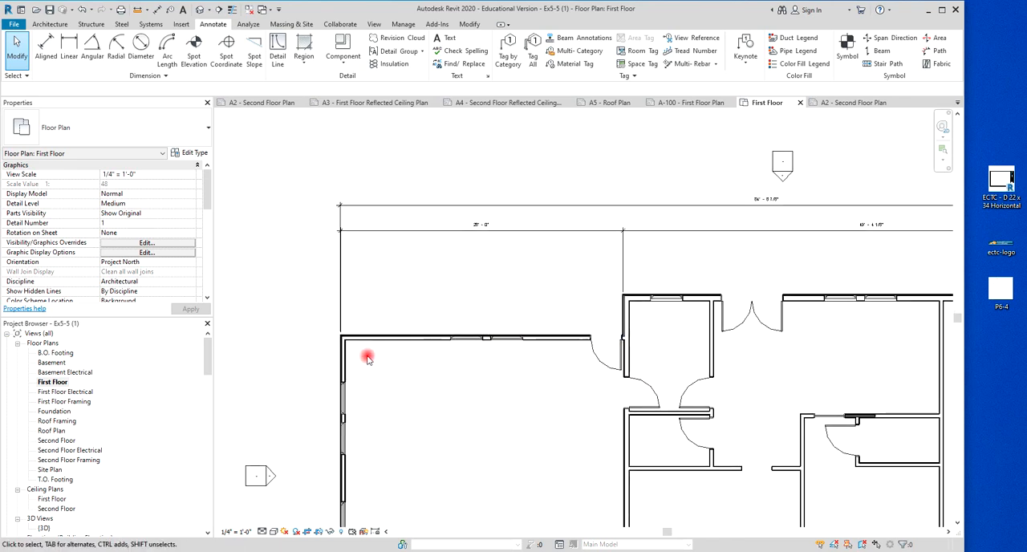
{"action": "scroll", "coordinate": [367, 359], "scroll_direction": "up", "scroll_amount": 5}
{"action": "left_click", "coordinate": [45, 47]}
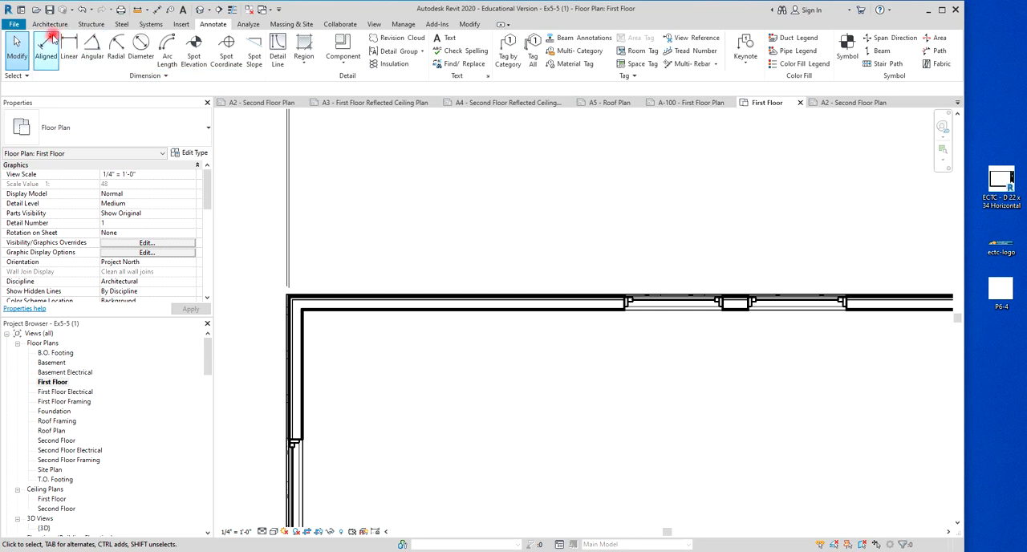
{"action": "scroll", "coordinate": [273, 283], "scroll_direction": "up", "scroll_amount": 3}
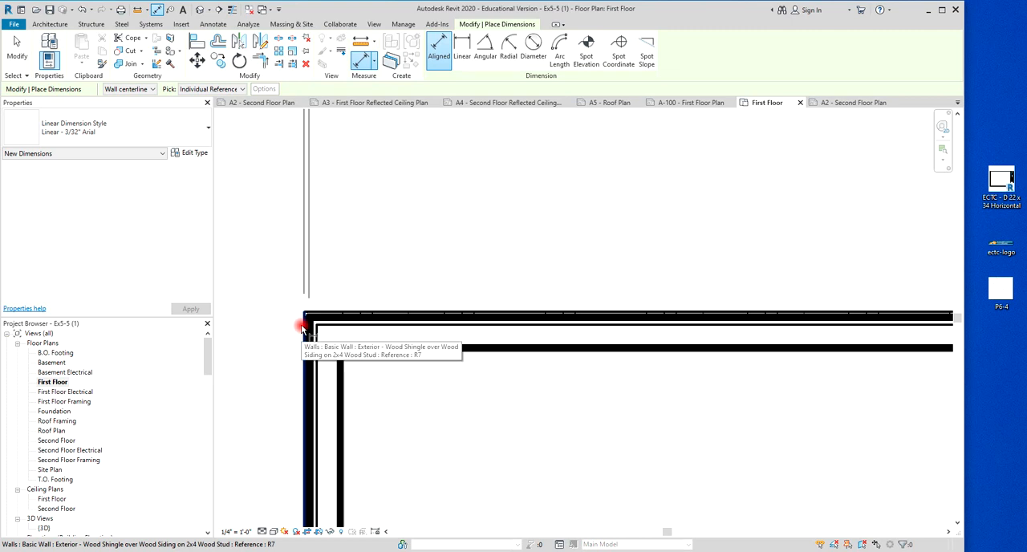
{"action": "scroll", "coordinate": [302, 327], "scroll_direction": "up", "scroll_amount": 2}
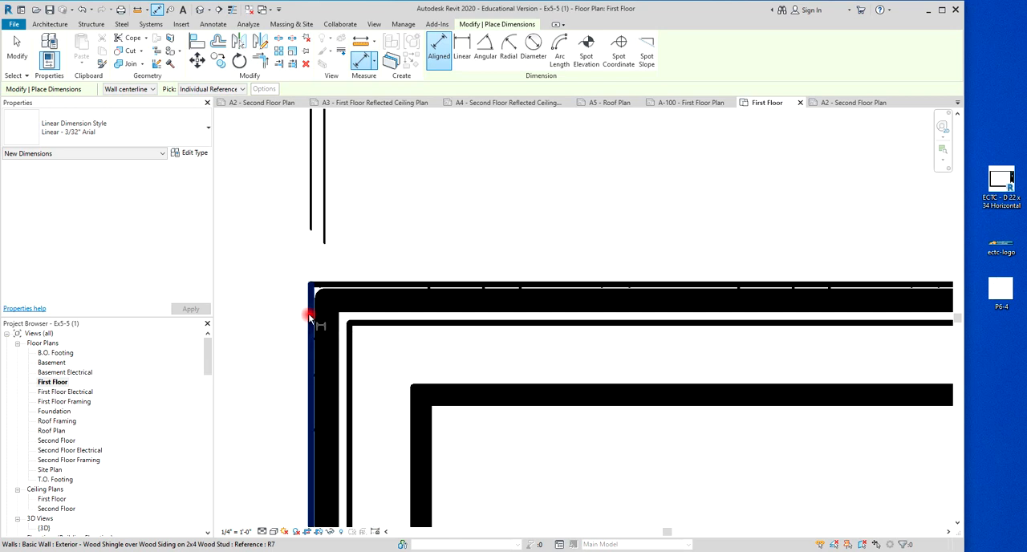
{"action": "left_click", "coordinate": [308, 317]}
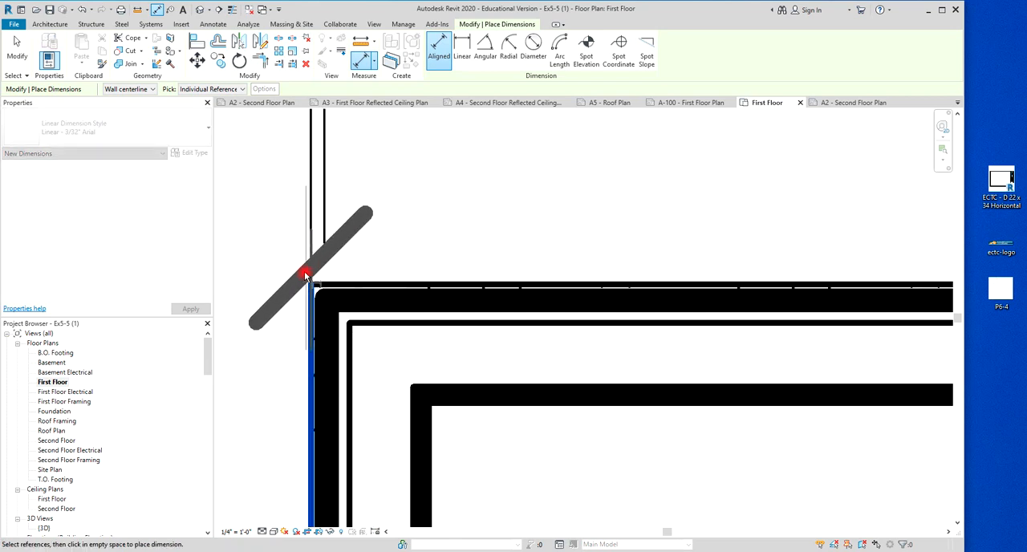
Continue the dimension string to the centres of both windows in the garage's north wall.
{"action": "scroll", "coordinate": [321, 281], "scroll_direction": "down", "scroll_amount": 3}
{"action": "scroll", "coordinate": [378, 248], "scroll_direction": "down", "scroll_amount": 2}
{"action": "middle_click_drag", "start_coordinate": [374, 245], "coordinate": [321, 303]}
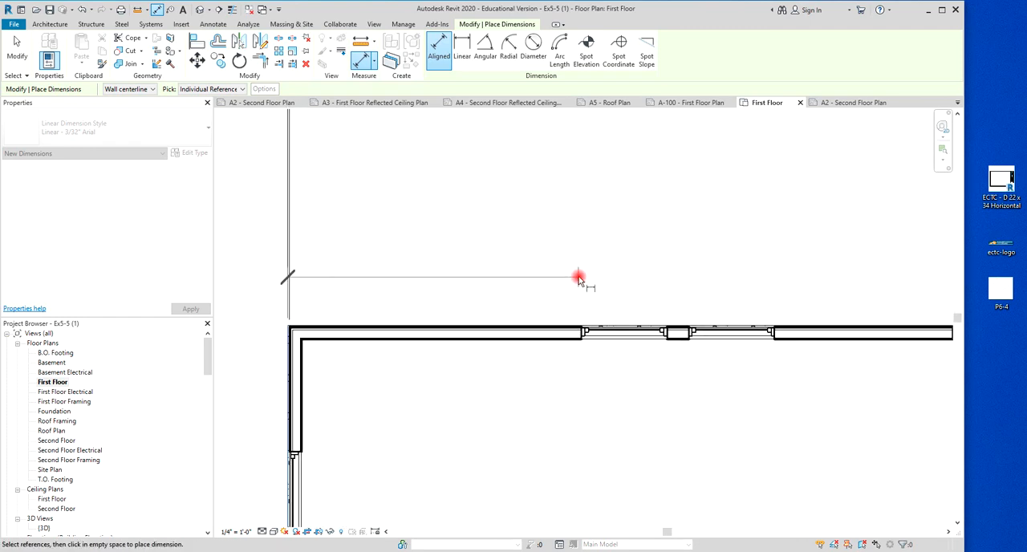
{"action": "left_click", "coordinate": [626, 328]}
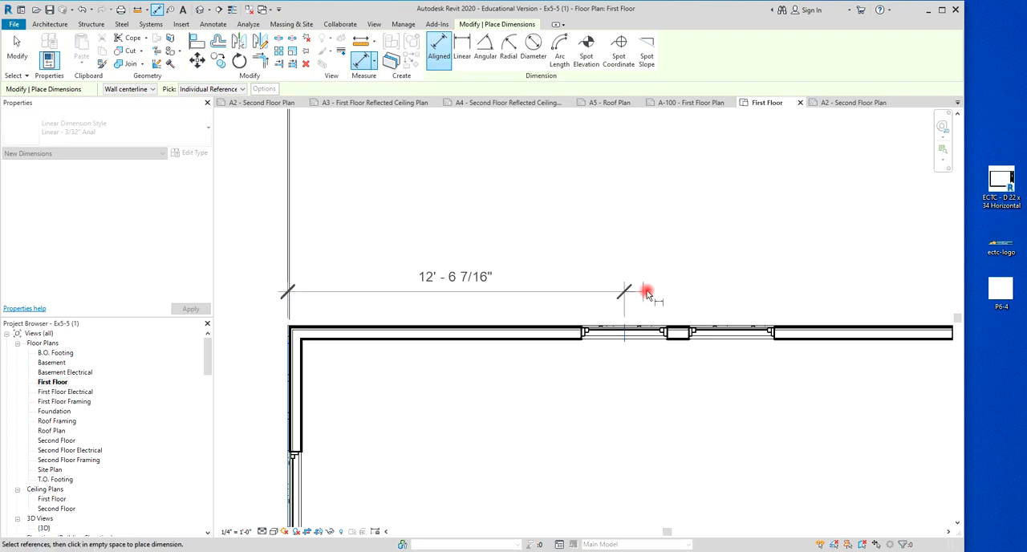
{"action": "left_click", "coordinate": [734, 332]}
Add both sides of the single exterior door opening in the garage's north wall to the dimension string.
{"action": "scroll", "coordinate": [740, 291], "scroll_direction": "down", "scroll_amount": 4}
{"action": "middle_click_drag", "start_coordinate": [738, 291], "coordinate": [412, 350]}
{"action": "scroll", "coordinate": [469, 356], "scroll_direction": "up", "scroll_amount": 5}
{"action": "left_click", "coordinate": [462, 353]}
{"action": "scroll", "coordinate": [477, 321], "scroll_direction": "down", "scroll_amount": 4}
{"action": "scroll", "coordinate": [598, 319], "scroll_direction": "up", "scroll_amount": 2}
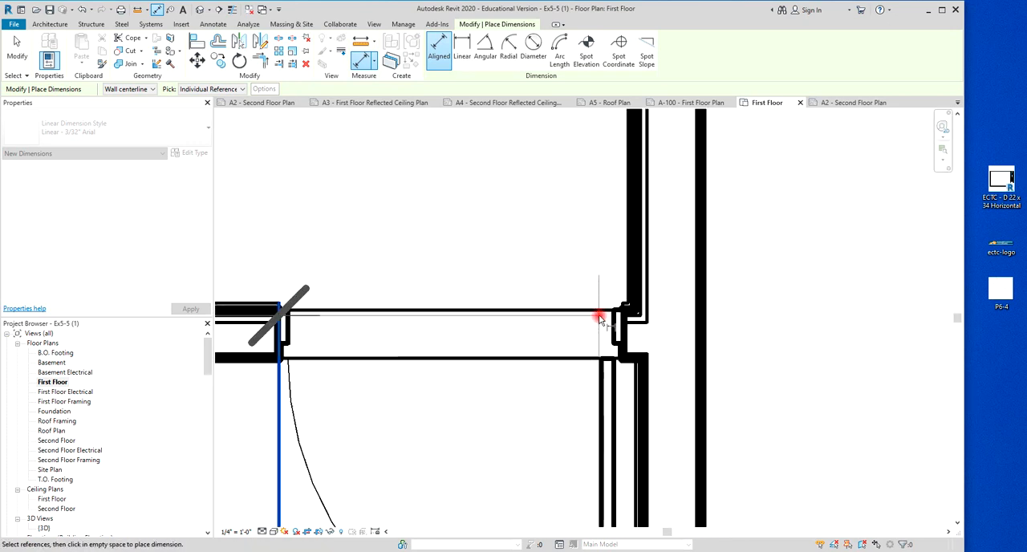
{"action": "scroll", "coordinate": [600, 316], "scroll_direction": "up", "scroll_amount": 1}
{"action": "left_click", "coordinate": [635, 345]}
{"action": "scroll", "coordinate": [635, 344], "scroll_direction": "down", "scroll_amount": 4}
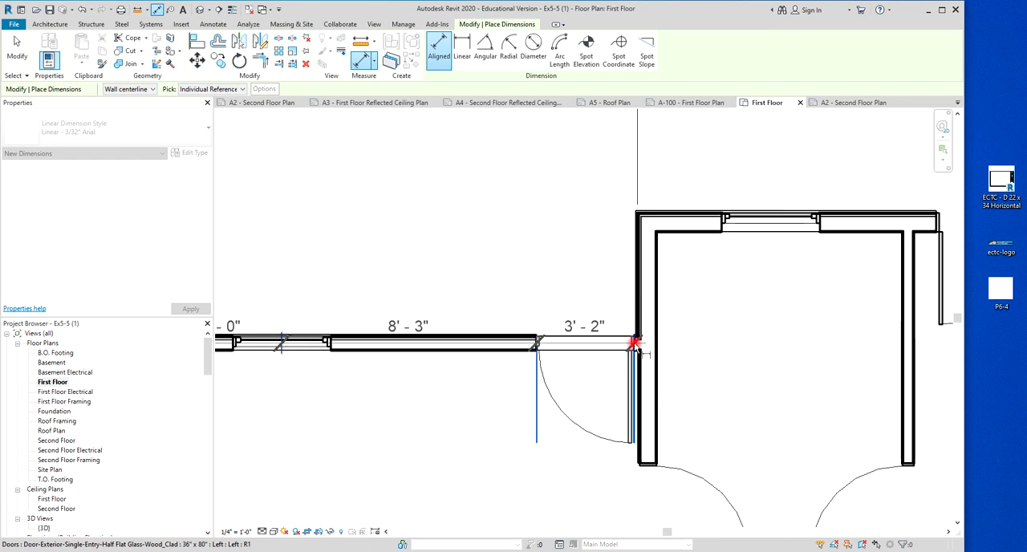
End the dimension string at the exterior face of the adjoining house wall and place it above the garage's north wall.
{"action": "scroll", "coordinate": [634, 214], "scroll_direction": "up", "scroll_amount": 5}
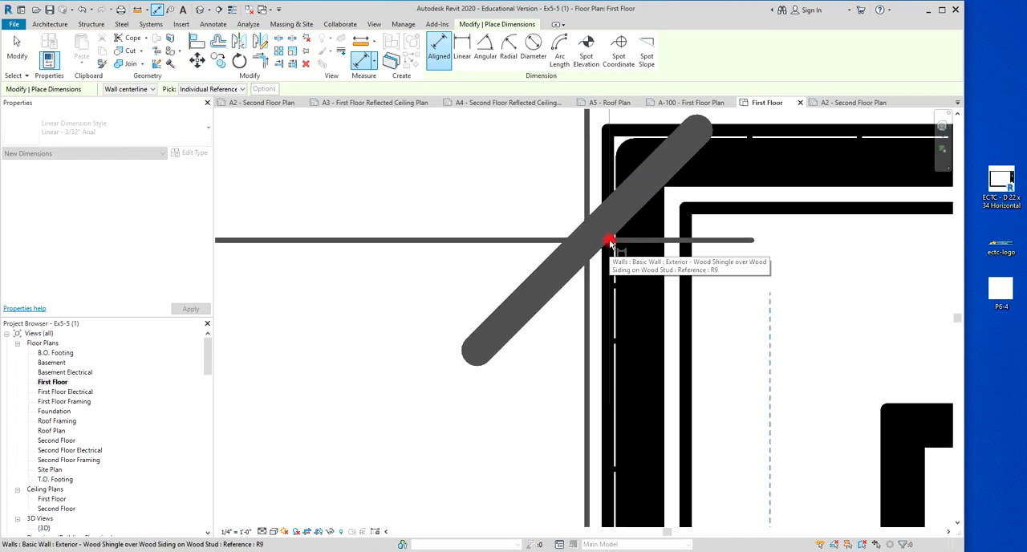
{"action": "left_click", "coordinate": [610, 241]}
{"action": "scroll", "coordinate": [608, 236], "scroll_direction": "down", "scroll_amount": 4}
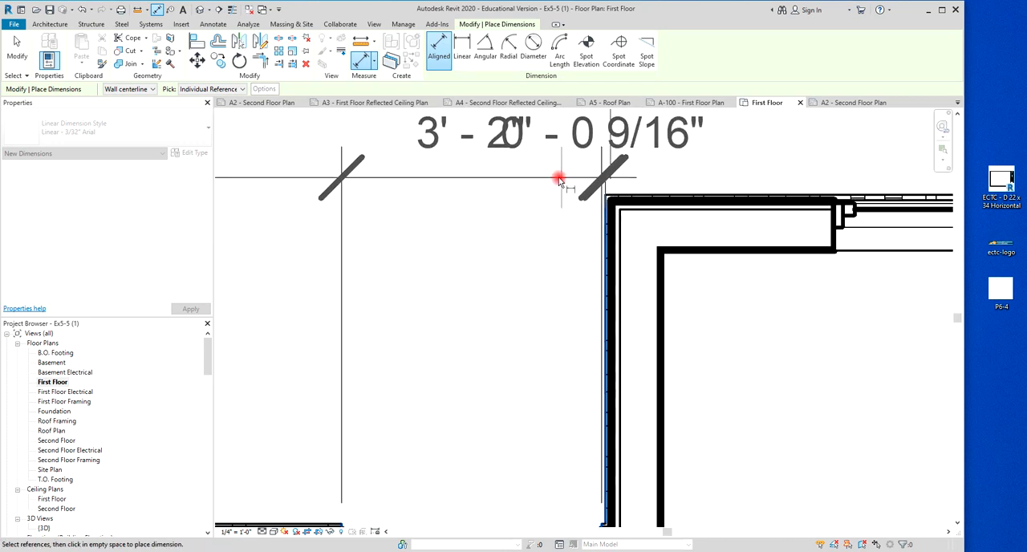
{"action": "scroll", "coordinate": [568, 183], "scroll_direction": "down", "scroll_amount": 2}
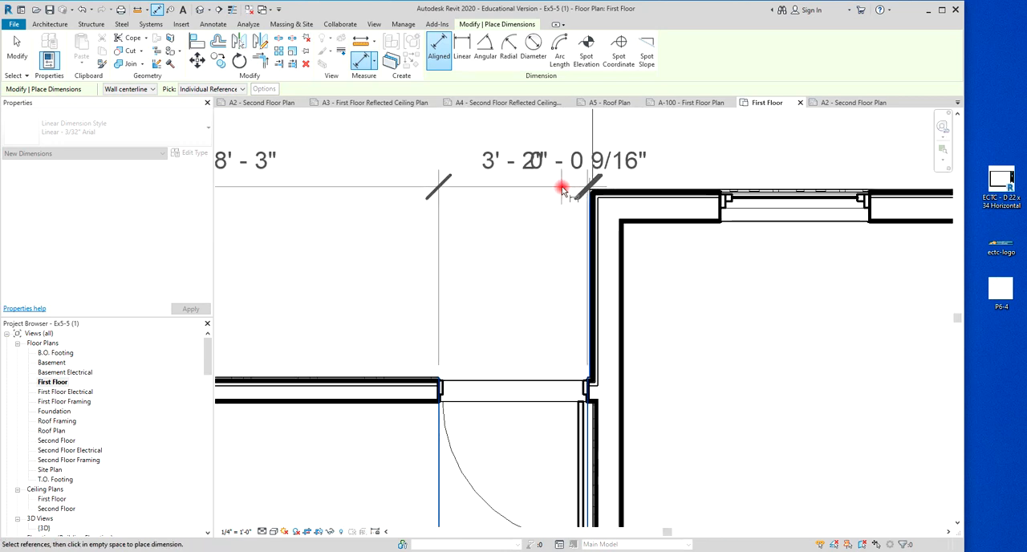
{"action": "left_click", "coordinate": [674, 153]}
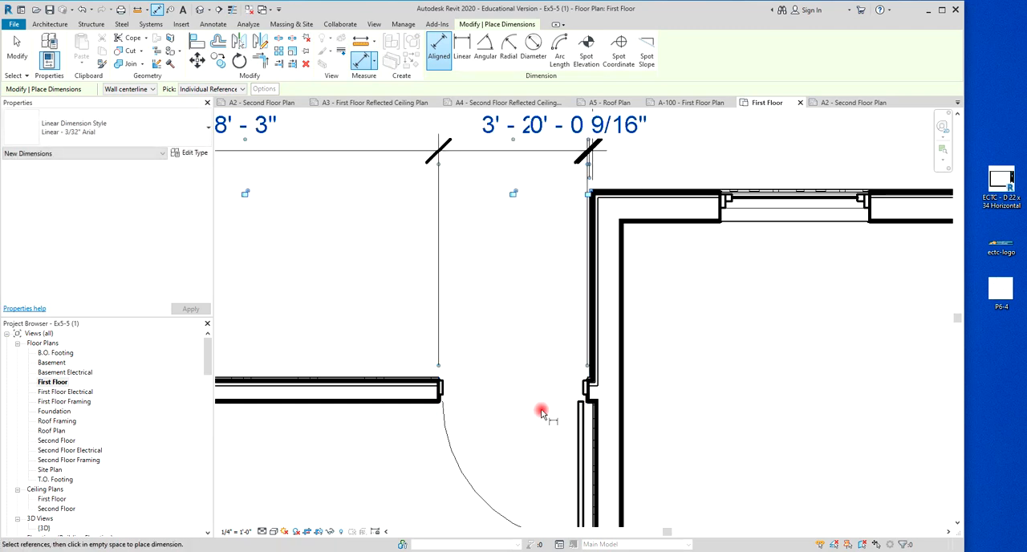
Add an aligned dimension between the open garage door leaf and the adjacent garage wall face, placing it below the door.
{"action": "scroll", "coordinate": [420, 302], "scroll_direction": "up", "scroll_amount": 8}
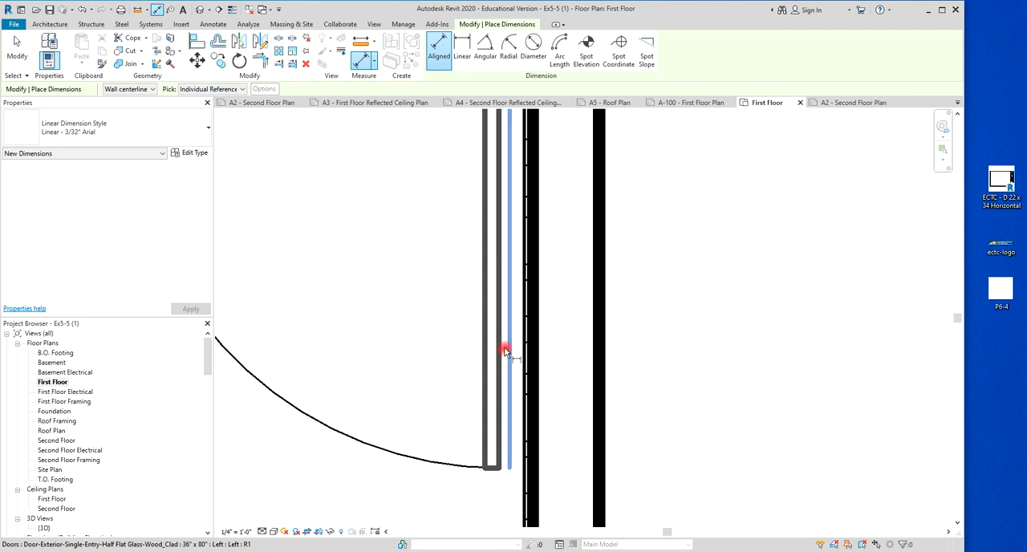
{"action": "key", "text": "Escape"}
{"action": "key", "text": "Escape"}
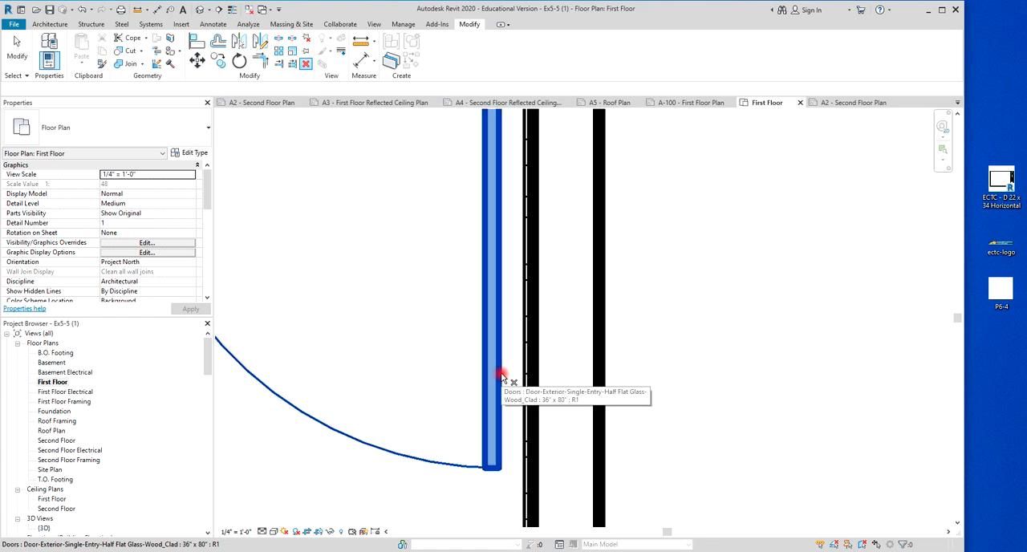
{"action": "key", "text": "d"}
{"action": "key", "text": "i"}
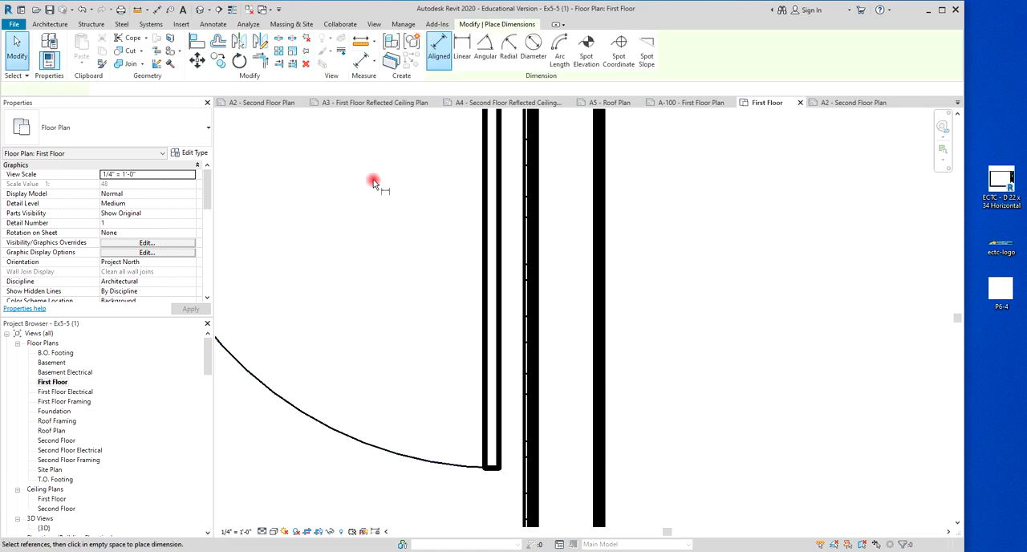
{"action": "left_click", "coordinate": [213, 24]}
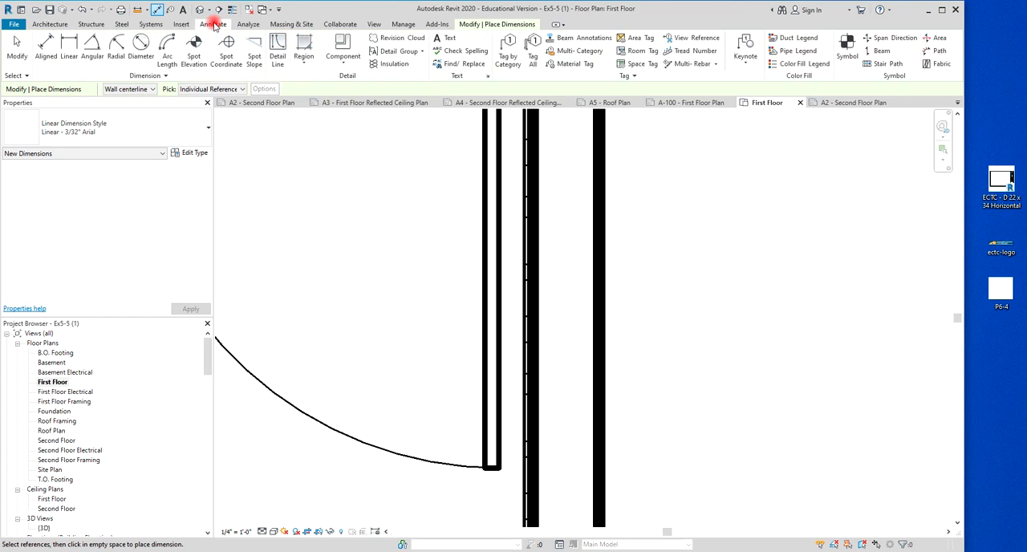
{"action": "left_click", "coordinate": [499, 446]}
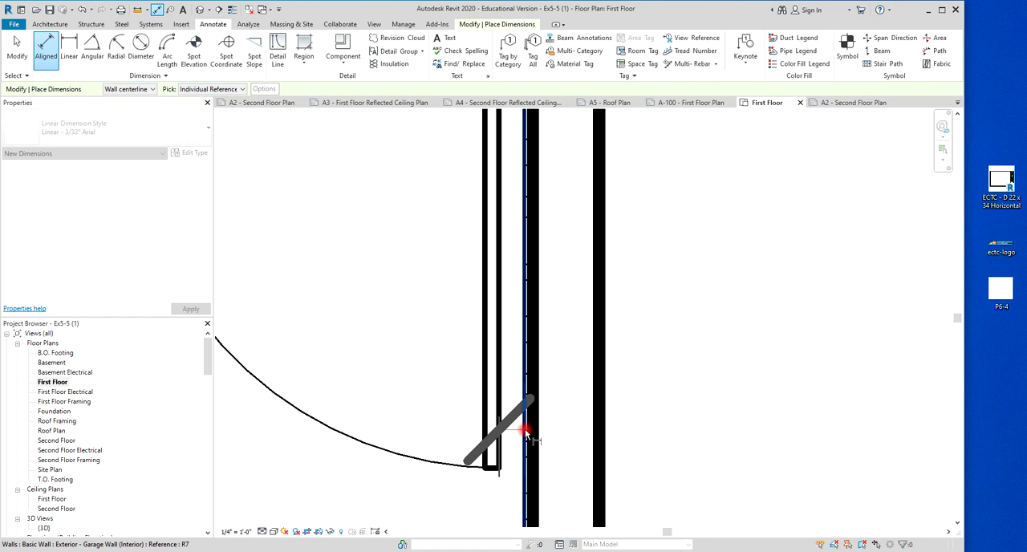
{"action": "scroll", "coordinate": [526, 433], "scroll_direction": "up", "scroll_amount": 2}
{"action": "left_click", "coordinate": [526, 433]}
{"action": "scroll", "coordinate": [525, 433], "scroll_direction": "down", "scroll_amount": 2}
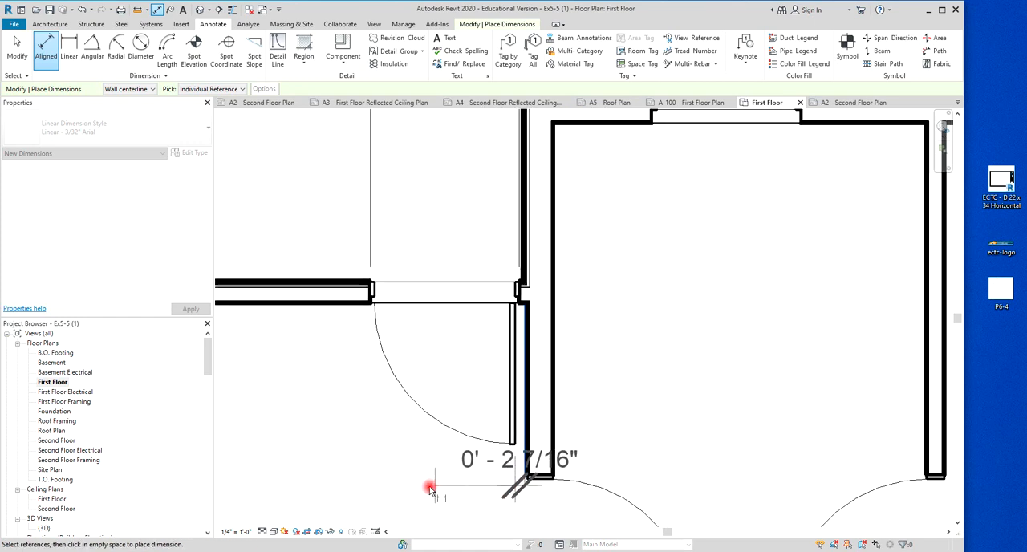
{"action": "left_click", "coordinate": [388, 494]}
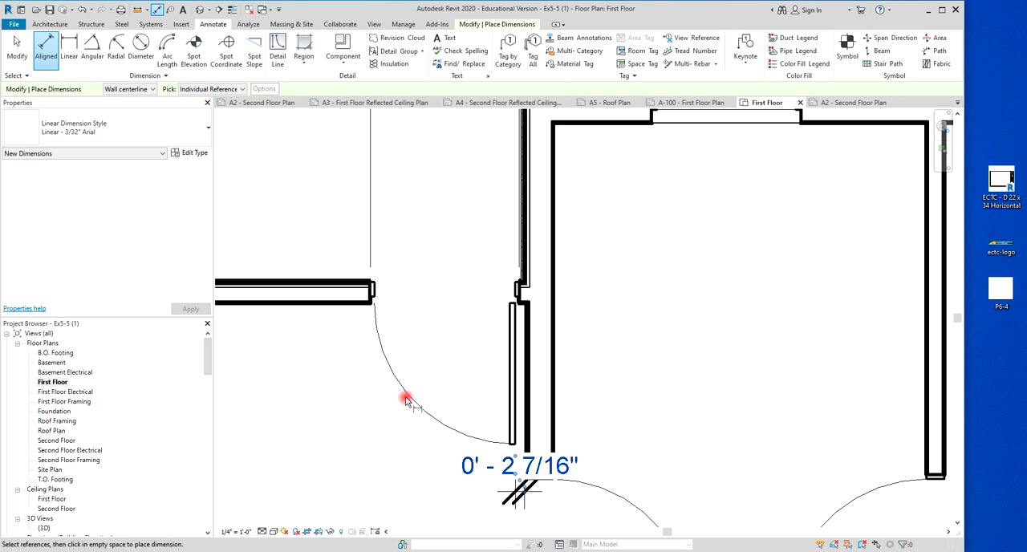
{"action": "key", "text": "Escape"}
{"action": "key", "text": "Escape"}
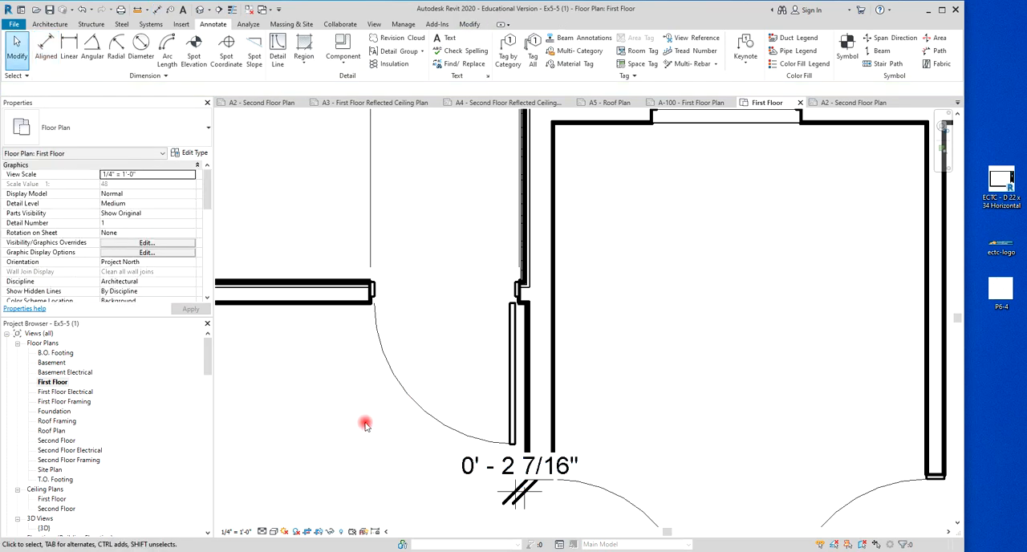
Move the garage's single exterior door away from the adjacent wall and set its gap dimension to 4".
{"action": "left_click", "coordinate": [402, 401]}
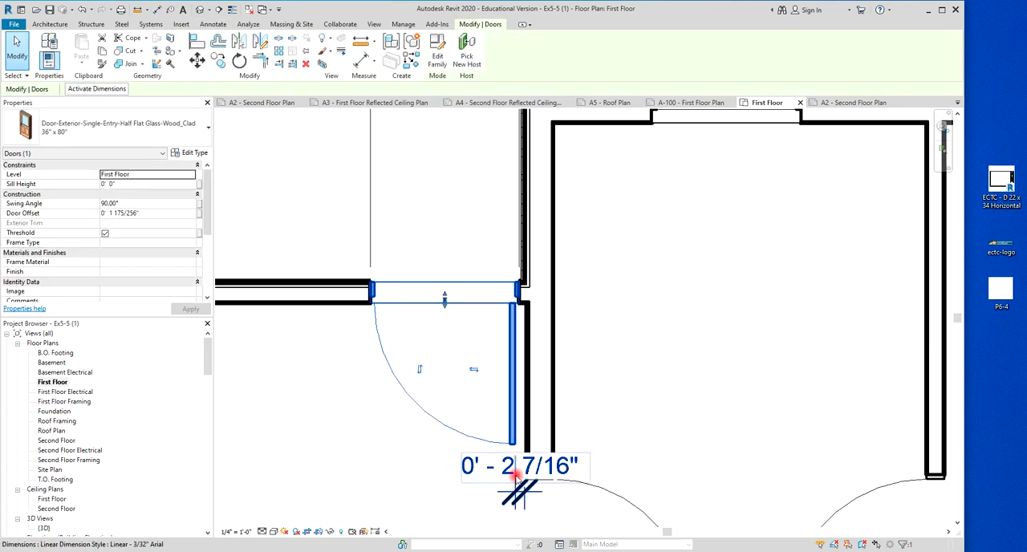
{"action": "scroll", "coordinate": [516, 474], "scroll_direction": "up", "scroll_amount": 5}
{"action": "scroll", "coordinate": [472, 401], "scroll_direction": "down", "scroll_amount": 4}
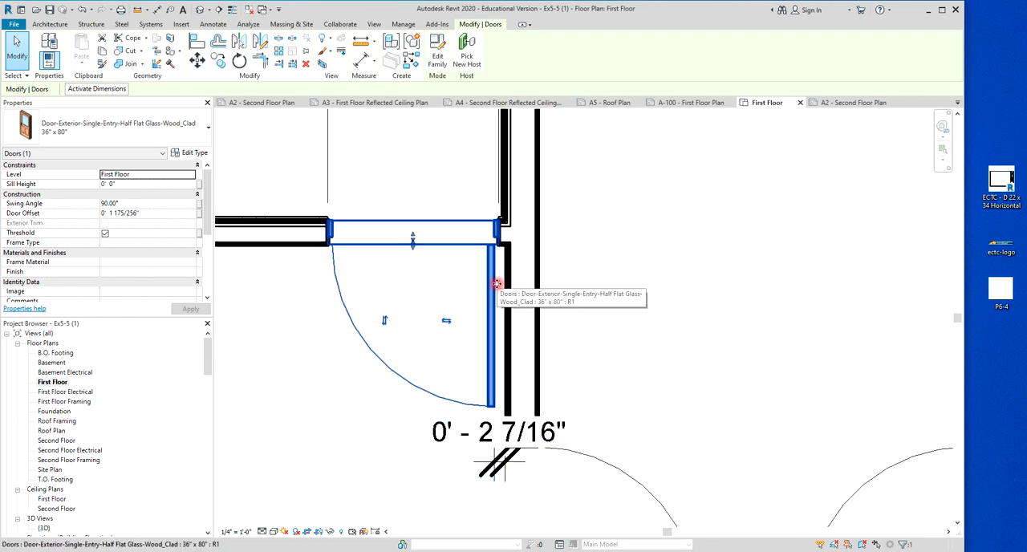
{"action": "left_click_drag", "start_coordinate": [496, 282], "coordinate": [486, 306]}
{"action": "scroll", "coordinate": [486, 468], "scroll_direction": "up", "scroll_amount": 2}
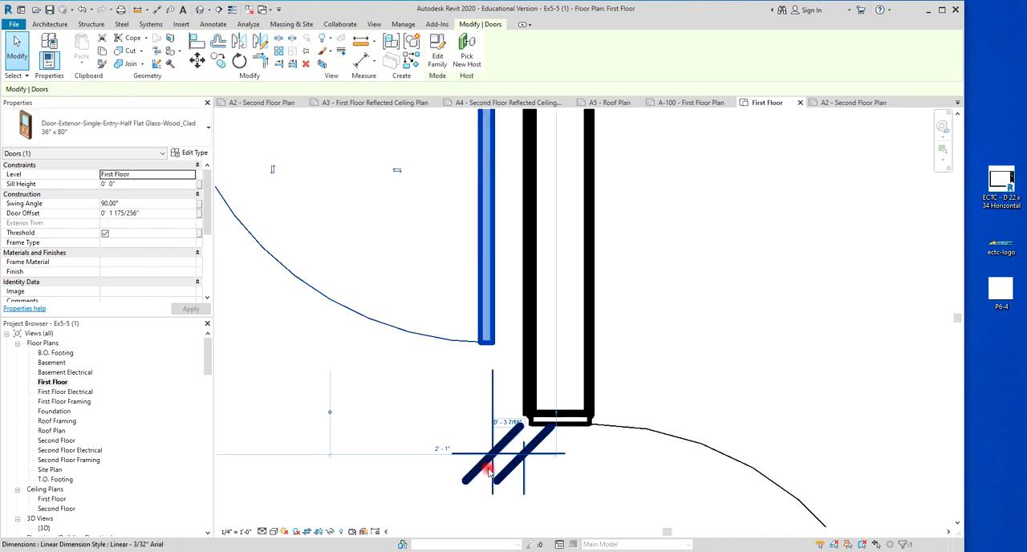
{"action": "left_click", "coordinate": [506, 423]}
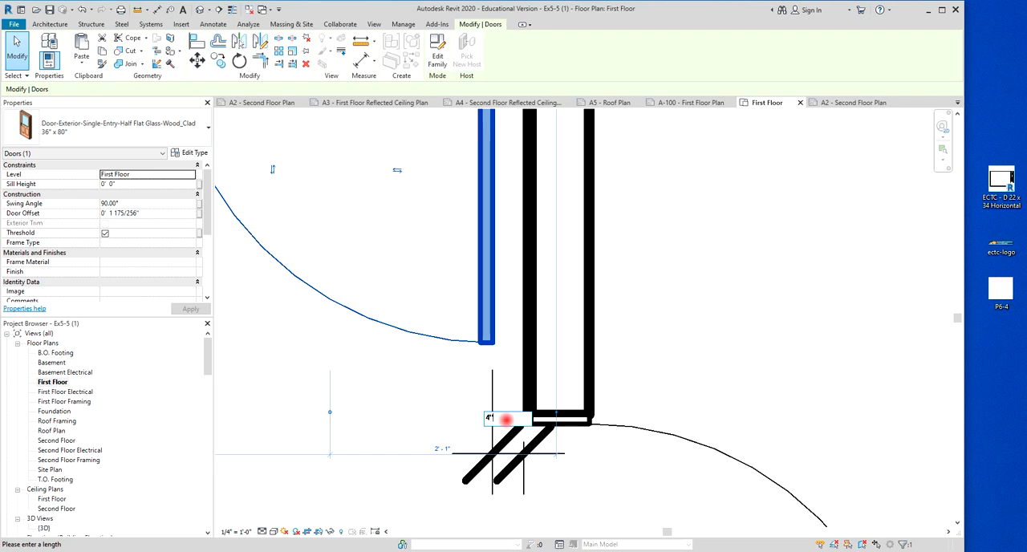
{"action": "key", "text": "Return"}
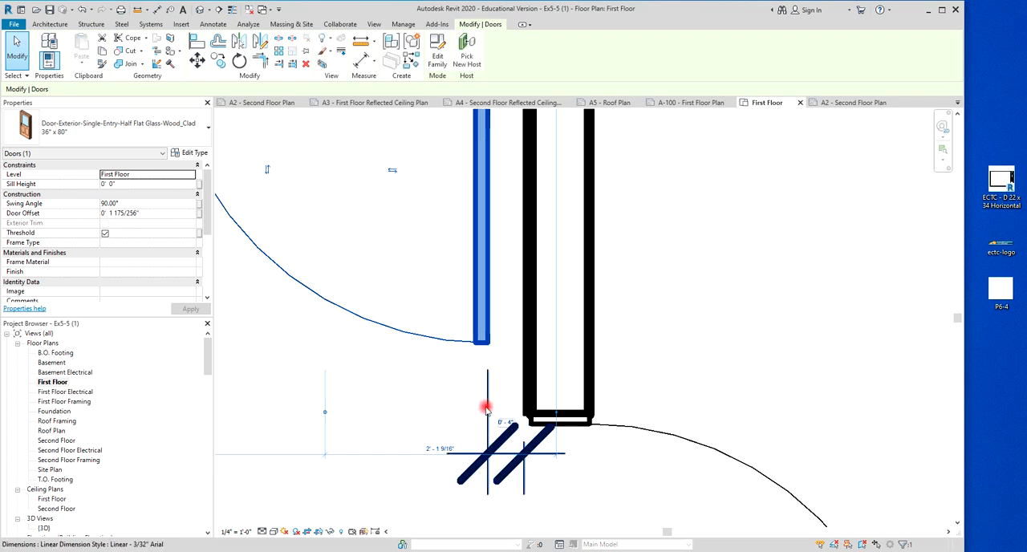
Delete the 4" gap dimension between the open garage door leaf and the adjacent wall face.
{"action": "left_click", "coordinate": [291, 341]}
{"action": "scroll", "coordinate": [392, 355], "scroll_direction": "down", "scroll_amount": 3}
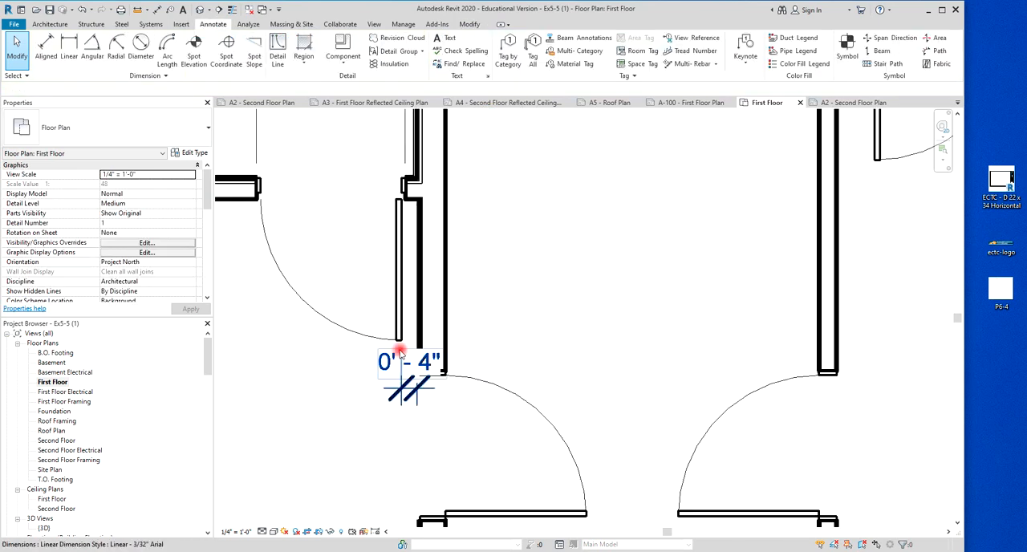
{"action": "scroll", "coordinate": [436, 345], "scroll_direction": "down", "scroll_amount": 1}
{"action": "scroll", "coordinate": [446, 330], "scroll_direction": "up", "scroll_amount": 1}
{"action": "scroll", "coordinate": [428, 350], "scroll_direction": "up", "scroll_amount": 5}
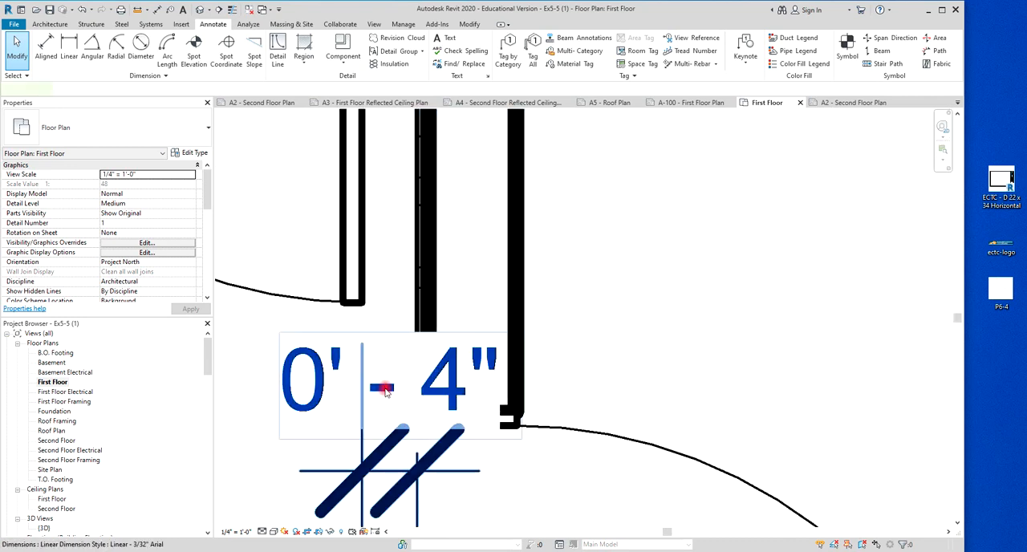
{"action": "left_click", "coordinate": [385, 390]}
{"action": "key", "text": "Escape"}
{"action": "scroll", "coordinate": [384, 390], "scroll_direction": "down", "scroll_amount": 5}
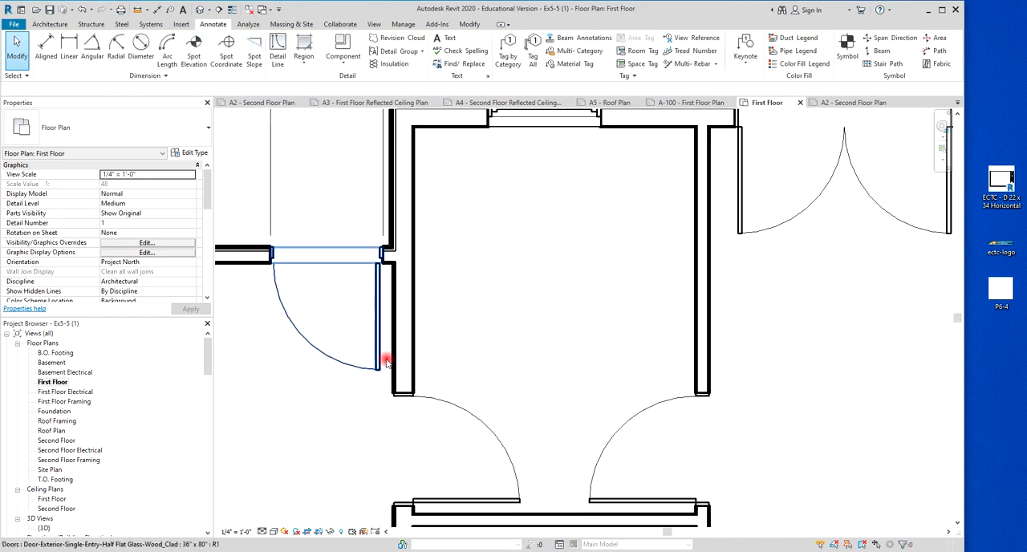
{"action": "scroll", "coordinate": [381, 357], "scroll_direction": "down", "scroll_amount": 4}
{"action": "scroll", "coordinate": [388, 184], "scroll_direction": "up", "scroll_amount": 5}
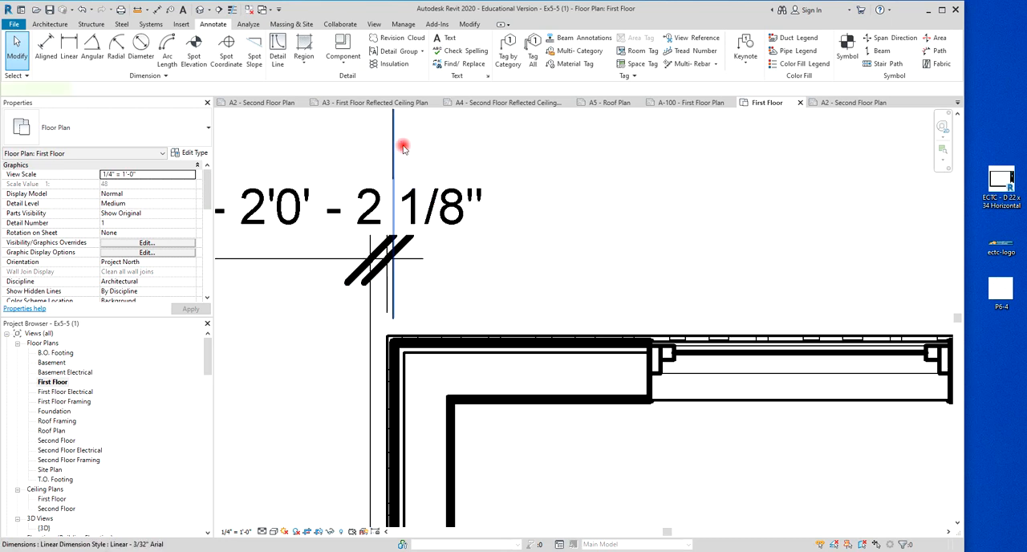
{"action": "left_click", "coordinate": [401, 147]}
{"action": "scroll", "coordinate": [412, 149], "scroll_direction": "down", "scroll_amount": 4}
{"action": "scroll", "coordinate": [460, 236], "scroll_direction": "up", "scroll_amount": 2}
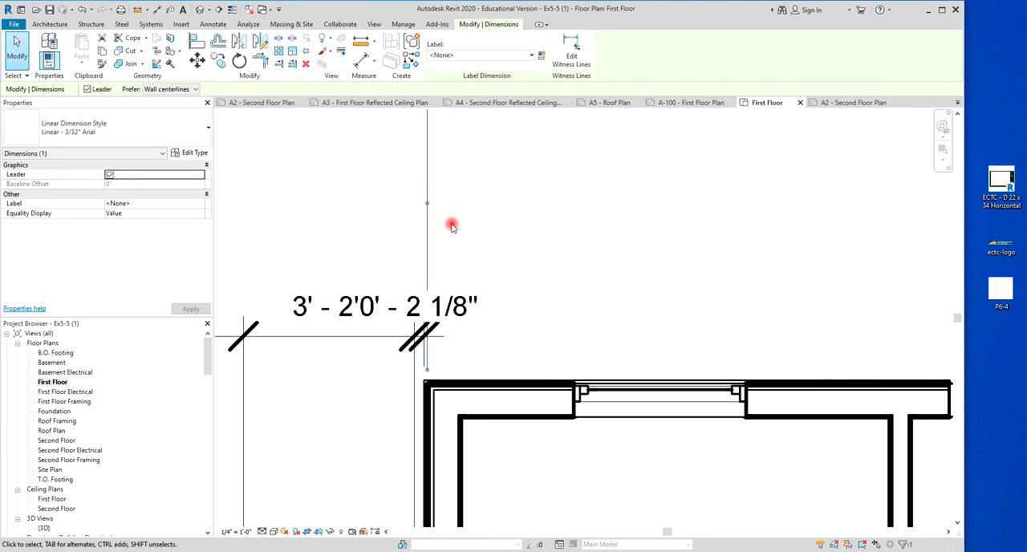
{"action": "left_click_drag", "start_coordinate": [428, 204], "coordinate": [424, 409]}
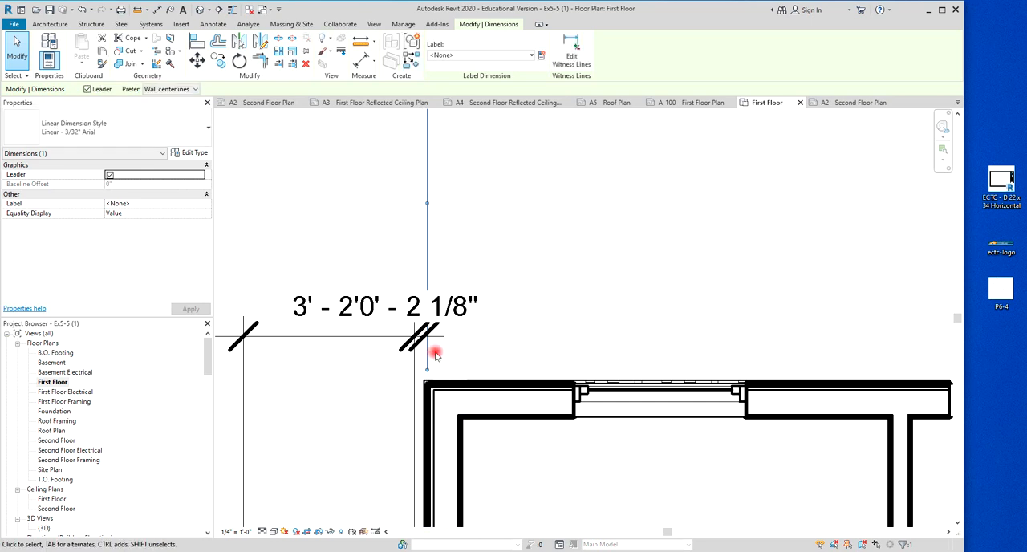
{"action": "left_click", "coordinate": [509, 309]}
Move the end witness line of the garage's north dimension string to the outermost face of the adjoining house wall.
{"action": "scroll", "coordinate": [450, 349], "scroll_direction": "up", "scroll_amount": 4}
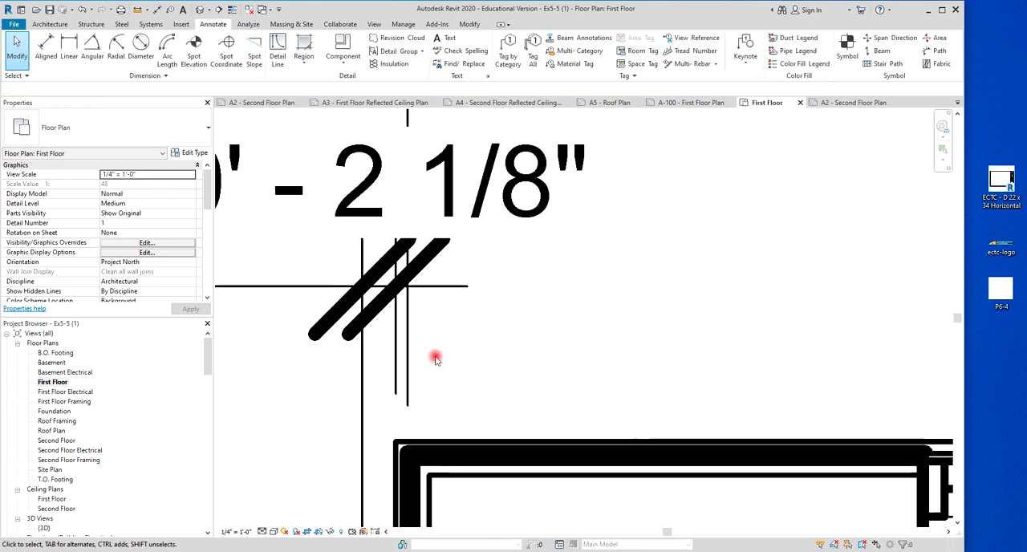
{"action": "left_click", "coordinate": [394, 347]}
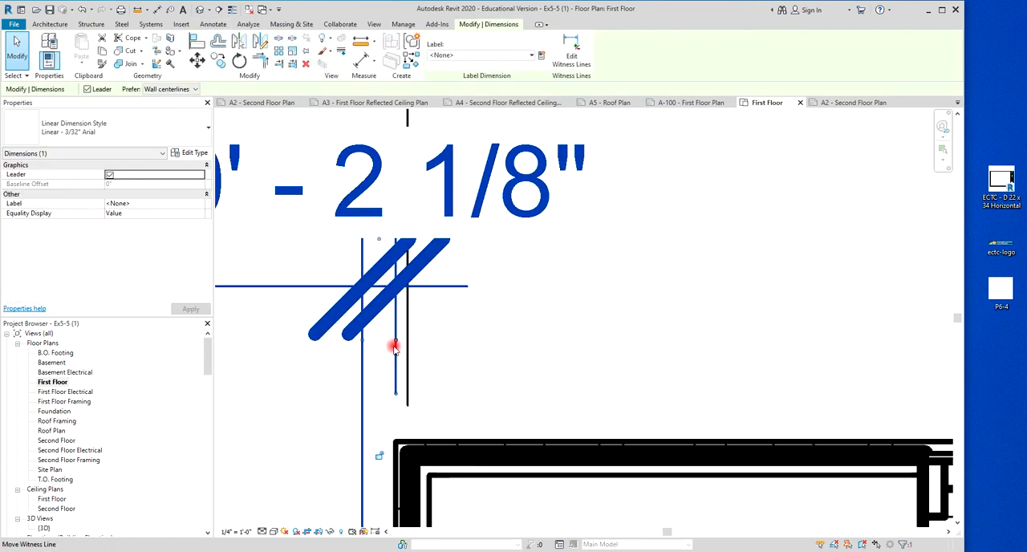
{"action": "scroll", "coordinate": [394, 347], "scroll_direction": "down", "scroll_amount": 3}
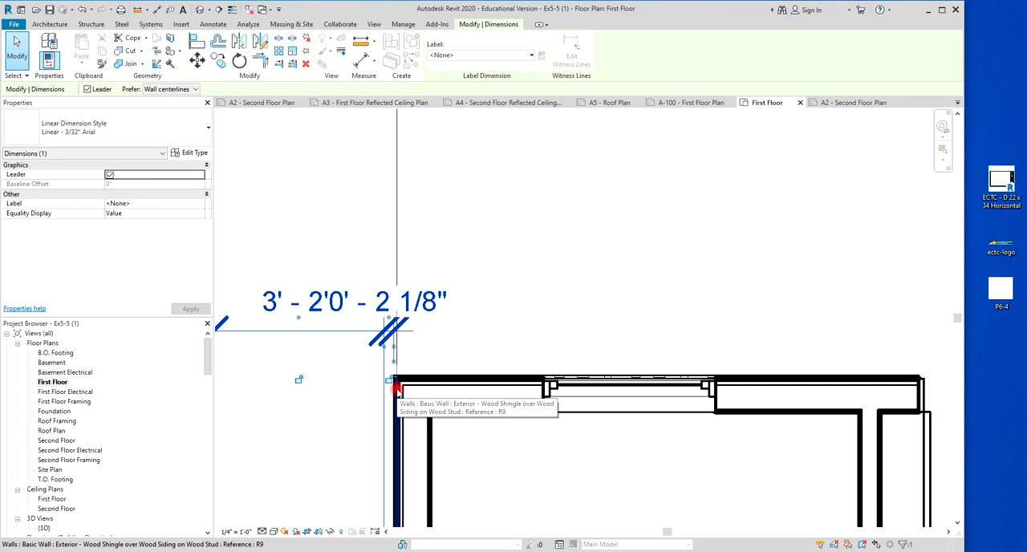
{"action": "left_click", "coordinate": [398, 393]}
{"action": "key", "text": "Escape"}
{"action": "scroll", "coordinate": [479, 294], "scroll_direction": "down", "scroll_amount": 3}
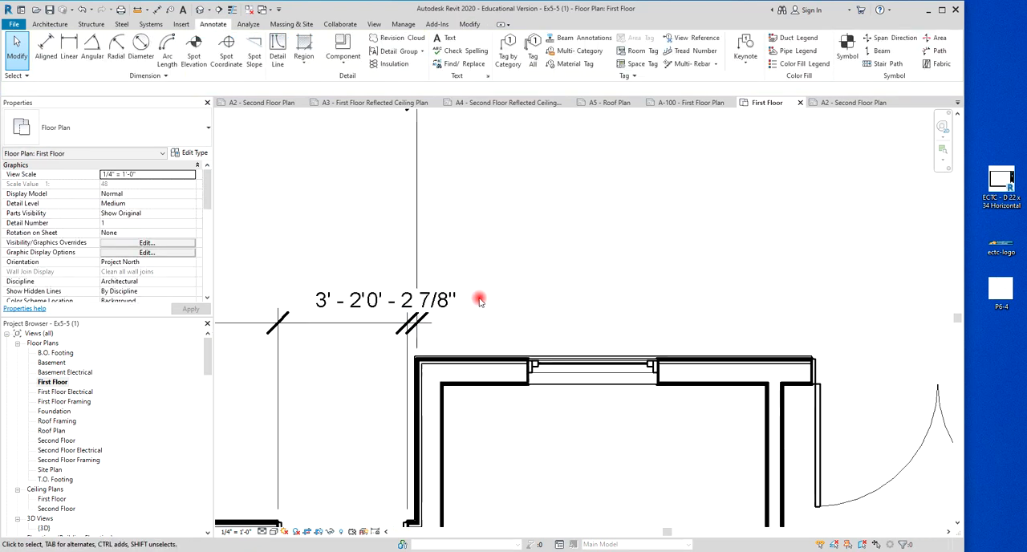
{"action": "middle_click_drag", "start_coordinate": [509, 261], "coordinate": [517, 294]}
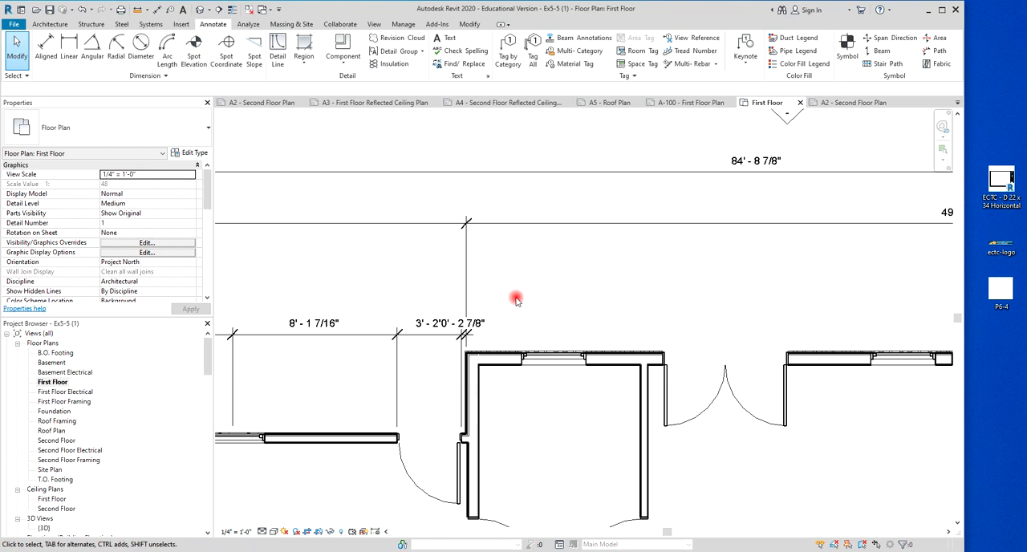
Examine how the end of the garage dimension string aligns with the house wall corner beside the garage door.
{"action": "scroll", "coordinate": [472, 437], "scroll_direction": "up", "scroll_amount": 4}
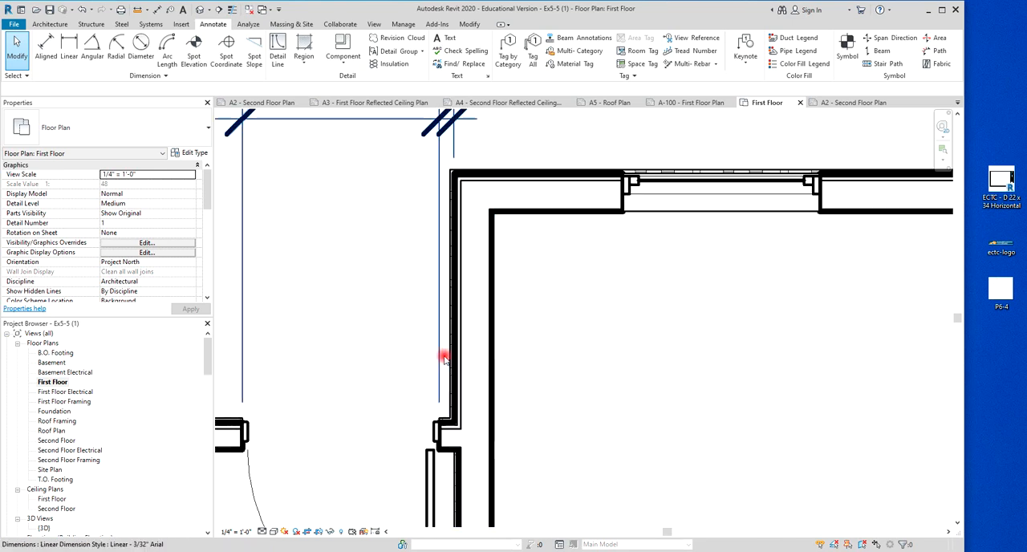
{"action": "scroll", "coordinate": [446, 361], "scroll_direction": "down", "scroll_amount": 2}
{"action": "middle_click_drag", "start_coordinate": [421, 341], "coordinate": [377, 432]}
{"action": "scroll", "coordinate": [430, 414], "scroll_direction": "down", "scroll_amount": 1}
{"action": "scroll", "coordinate": [430, 413], "scroll_direction": "up", "scroll_amount": 4}
{"action": "scroll", "coordinate": [390, 333], "scroll_direction": "down", "scroll_amount": 1}
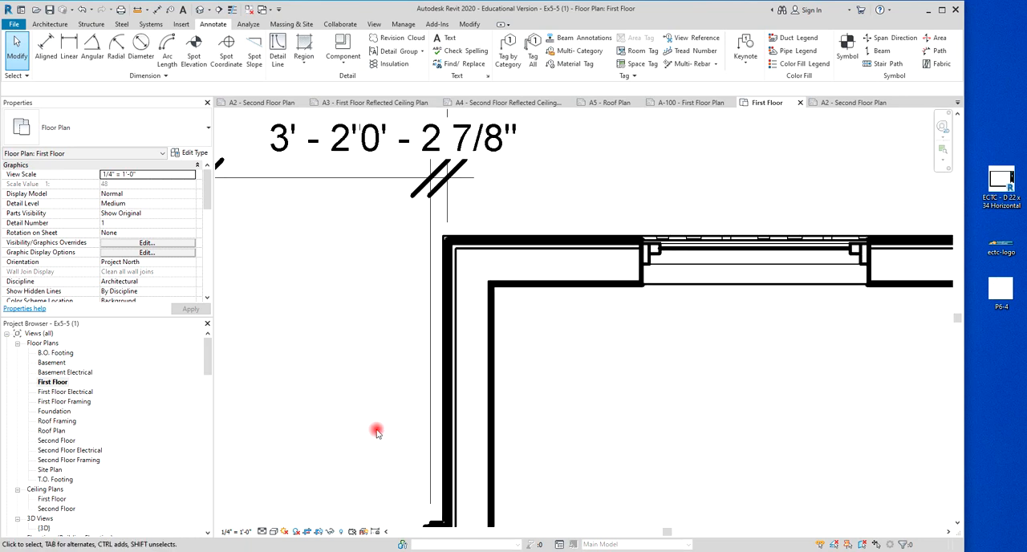
{"action": "scroll", "coordinate": [377, 432], "scroll_direction": "down", "scroll_amount": 1}
{"action": "scroll", "coordinate": [543, 229], "scroll_direction": "down", "scroll_amount": 1}
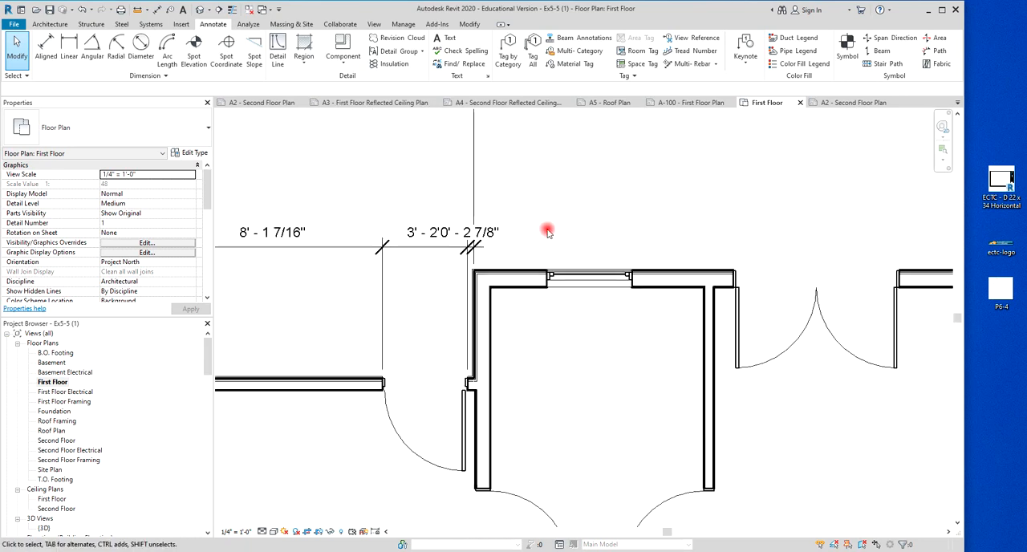
Start an aligned dimension string at the exterior wall face of the house's north wall's east end, dismissing the save reminder without saving.
{"action": "scroll", "coordinate": [576, 227], "scroll_direction": "down", "scroll_amount": 1}
{"action": "scroll", "coordinate": [429, 289], "scroll_direction": "down", "scroll_amount": 1}
{"action": "scroll", "coordinate": [369, 280], "scroll_direction": "down", "scroll_amount": 1}
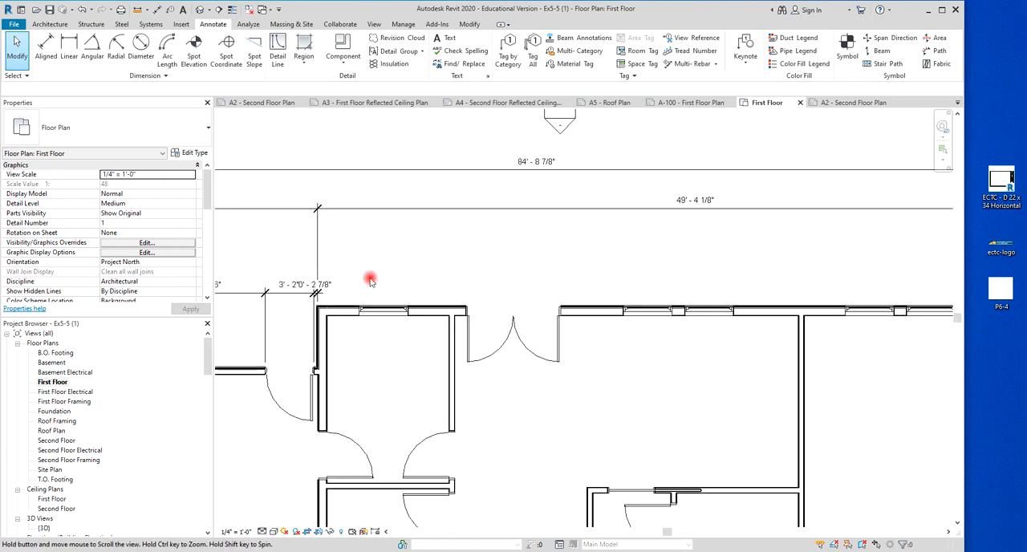
{"action": "scroll", "coordinate": [371, 278], "scroll_direction": "down", "scroll_amount": 1}
{"action": "scroll", "coordinate": [710, 278], "scroll_direction": "down", "scroll_amount": 1}
{"action": "scroll", "coordinate": [784, 281], "scroll_direction": "up", "scroll_amount": 4}
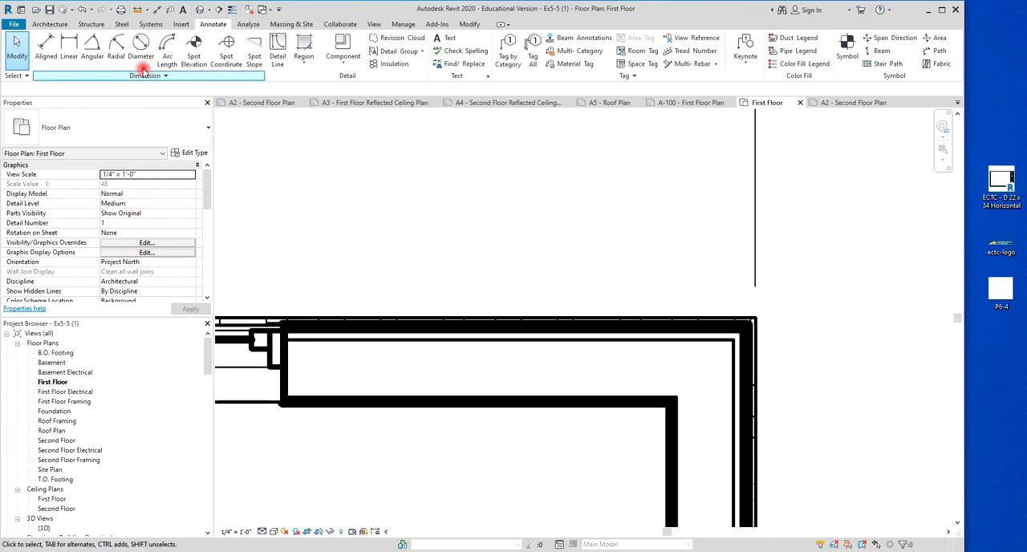
{"action": "left_click", "coordinate": [56, 43]}
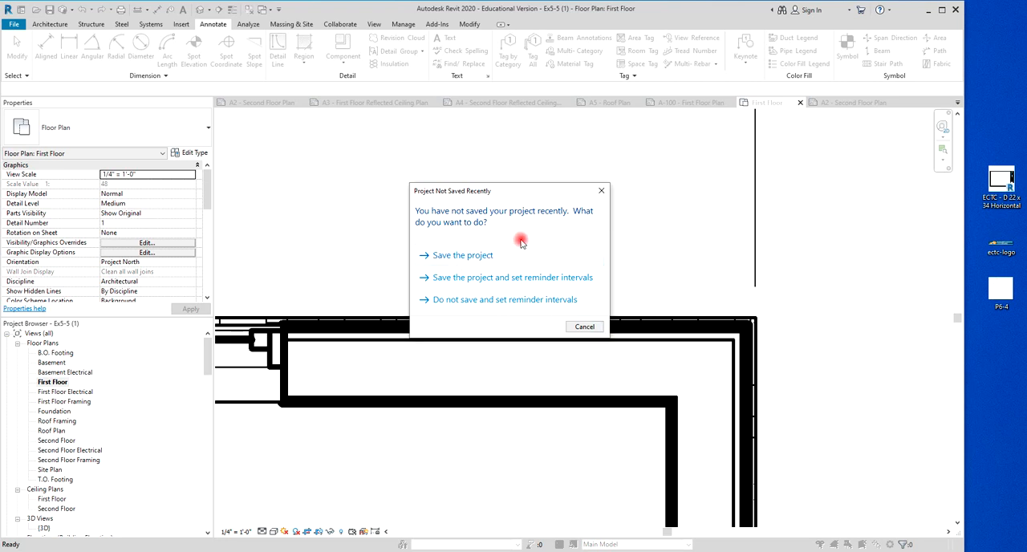
{"action": "left_click", "coordinate": [585, 327]}
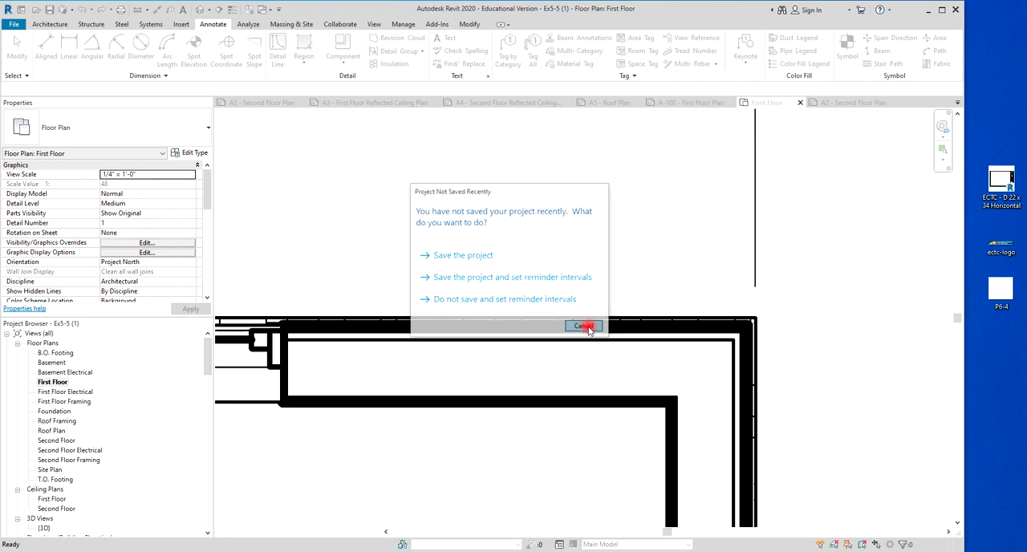
{"action": "left_click", "coordinate": [757, 348]}
{"action": "scroll", "coordinate": [759, 348], "scroll_direction": "down", "scroll_amount": 3}
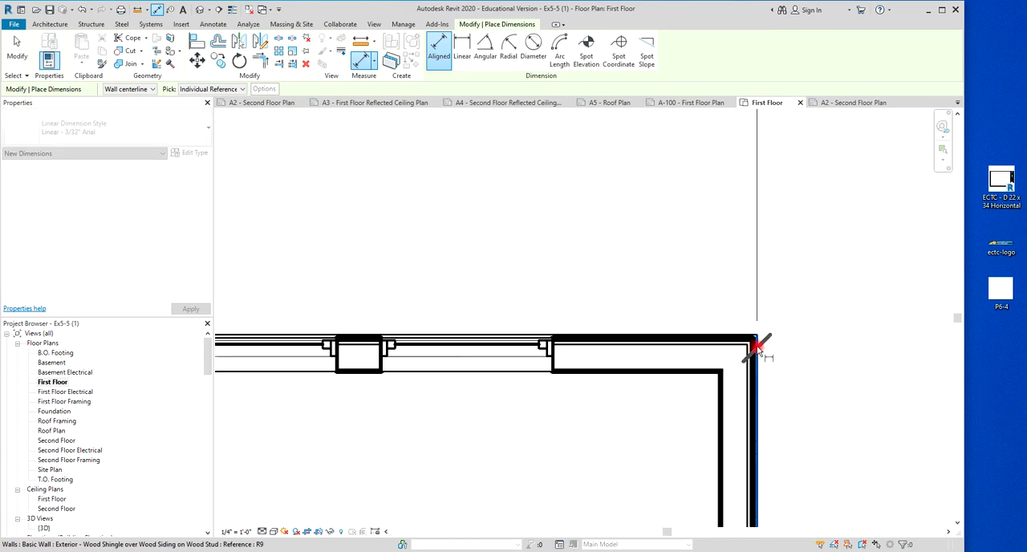
Add both sides of the two easternmost windows in the house's north wall to the dimension string.
{"action": "scroll", "coordinate": [553, 342], "scroll_direction": "up", "scroll_amount": 2}
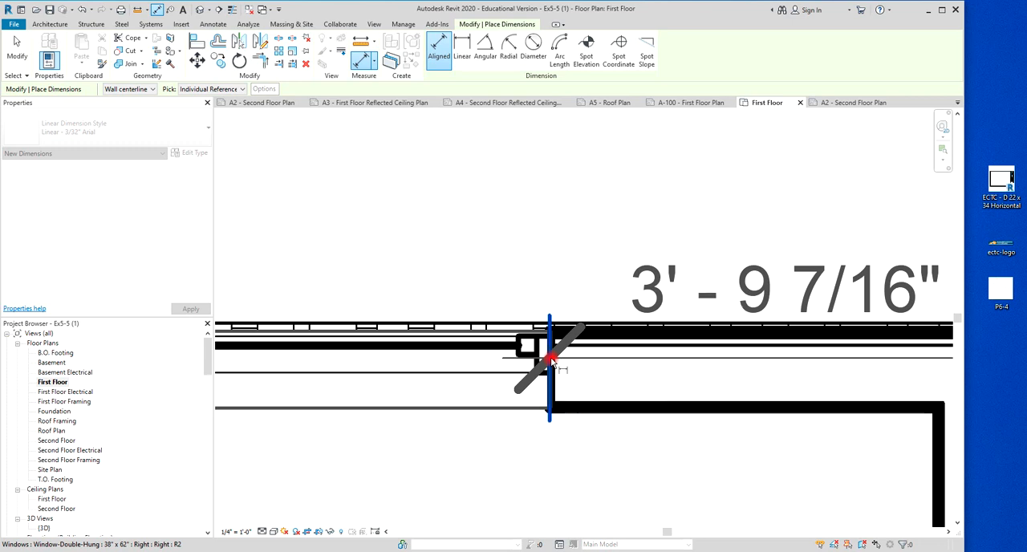
{"action": "scroll", "coordinate": [549, 333], "scroll_direction": "down", "scroll_amount": 2}
{"action": "left_click", "coordinate": [549, 334]}
{"action": "scroll", "coordinate": [444, 327], "scroll_direction": "up", "scroll_amount": 5}
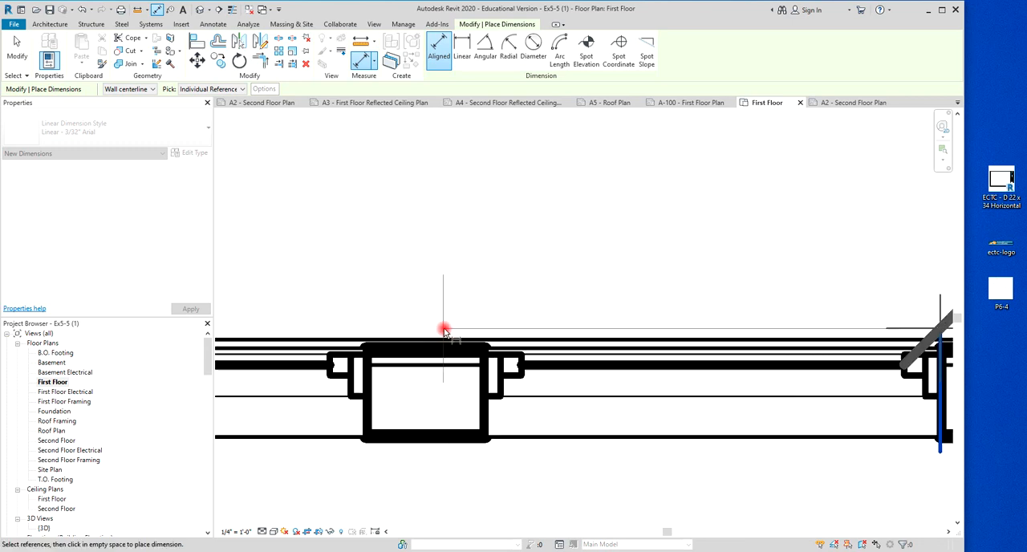
{"action": "left_click", "coordinate": [488, 370]}
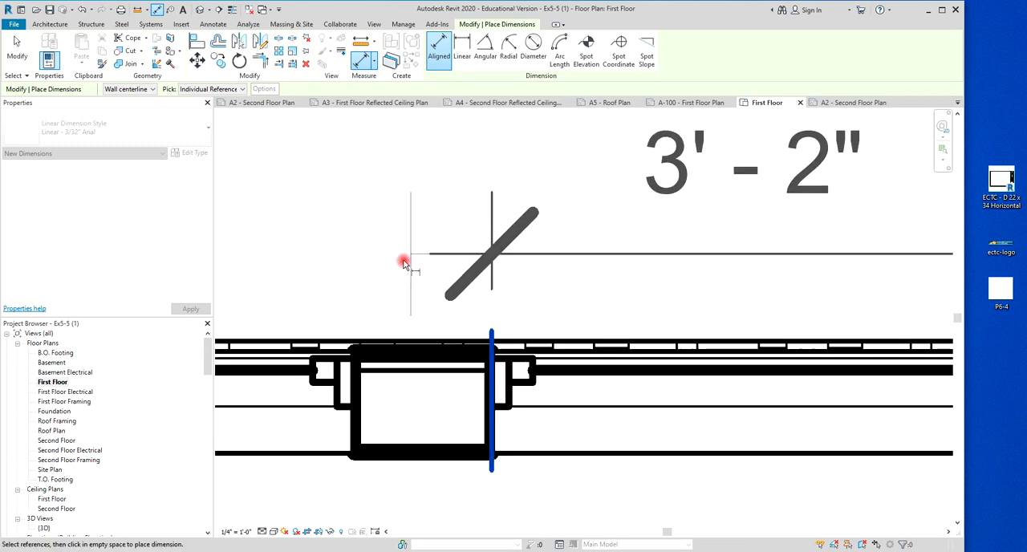
{"action": "left_click", "coordinate": [357, 365]}
{"action": "scroll", "coordinate": [417, 323], "scroll_direction": "down", "scroll_amount": 3}
{"action": "middle_click_drag", "start_coordinate": [470, 294], "coordinate": [702, 299]}
{"action": "left_click", "coordinate": [442, 341]}
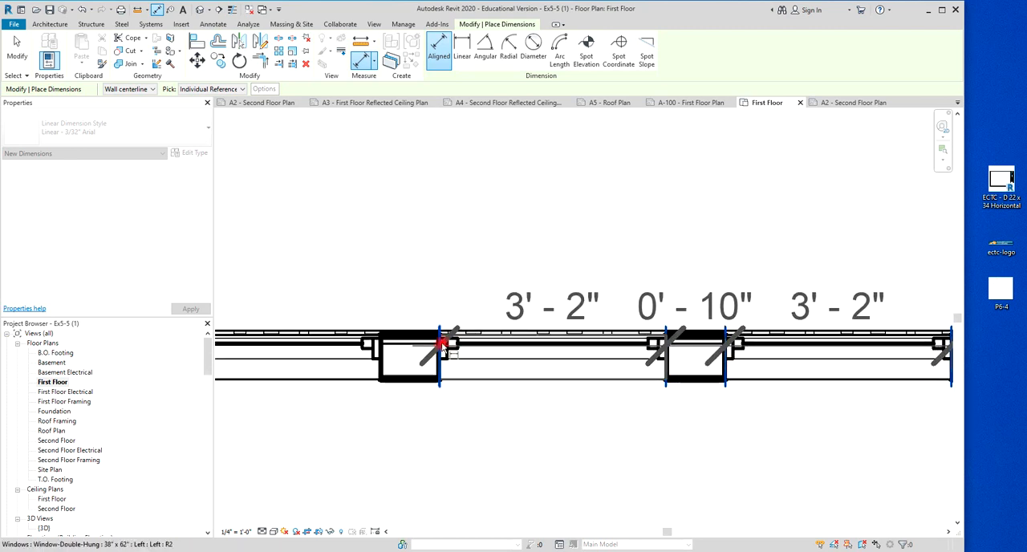
Add both sides of the third window from the east end of the north wall to the dimension string.
{"action": "scroll", "coordinate": [470, 305], "scroll_direction": "down", "scroll_amount": 3}
{"action": "scroll", "coordinate": [431, 323], "scroll_direction": "up", "scroll_amount": 4}
{"action": "left_click", "coordinate": [431, 326]}
{"action": "scroll", "coordinate": [431, 326], "scroll_direction": "down", "scroll_amount": 4}
{"action": "scroll", "coordinate": [445, 286], "scroll_direction": "down", "scroll_amount": 1}
{"action": "scroll", "coordinate": [346, 294], "scroll_direction": "up", "scroll_amount": 4}
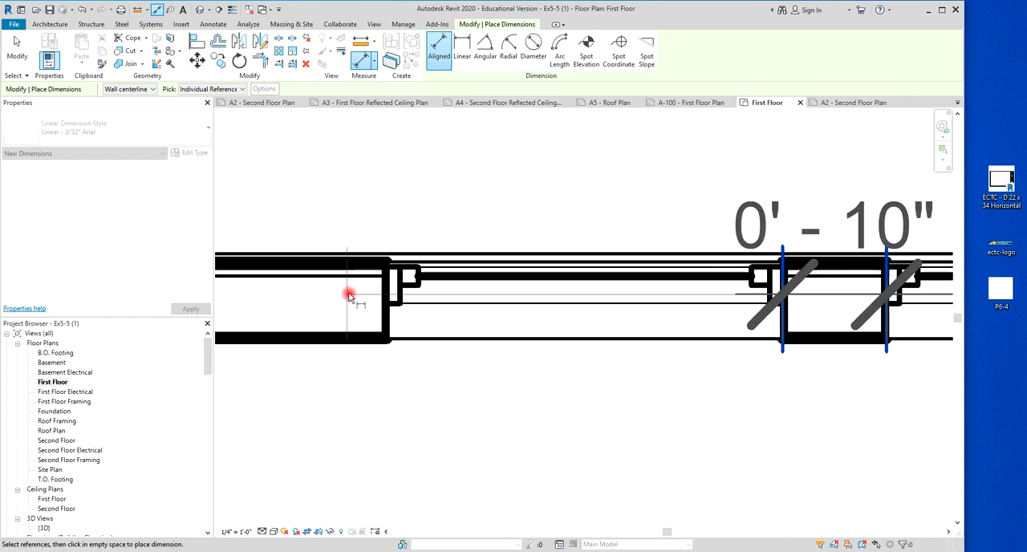
{"action": "left_click", "coordinate": [385, 302]}
{"action": "scroll", "coordinate": [397, 265], "scroll_direction": "down", "scroll_amount": 4}
{"action": "middle_click_drag", "start_coordinate": [419, 232], "coordinate": [561, 270]}
{"action": "scroll", "coordinate": [570, 272], "scroll_direction": "down", "scroll_amount": 1}
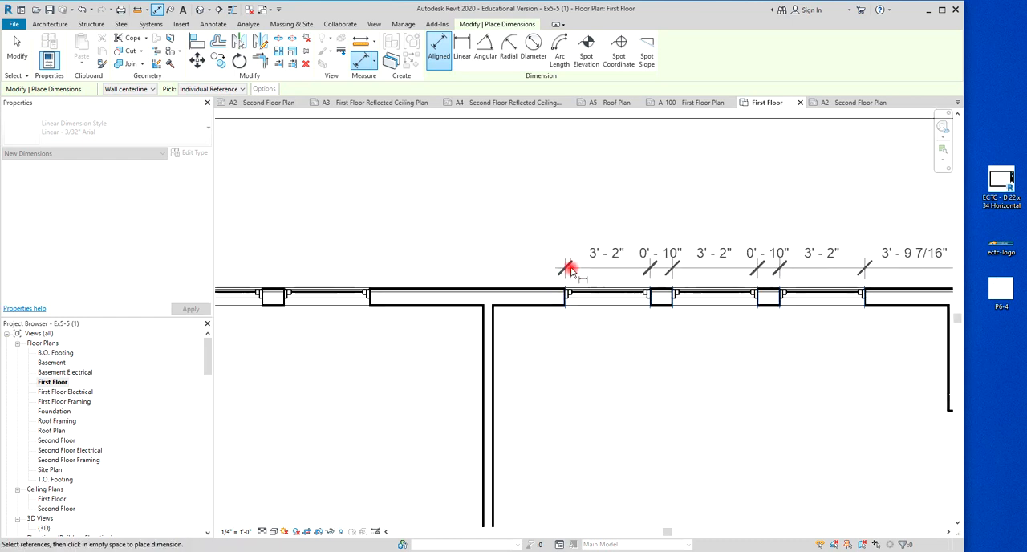
Add both sides of the two windows between the interior partition and the double door to the dimension string.
{"action": "scroll", "coordinate": [382, 289], "scroll_direction": "up", "scroll_amount": 3}
{"action": "left_click", "coordinate": [362, 298]}
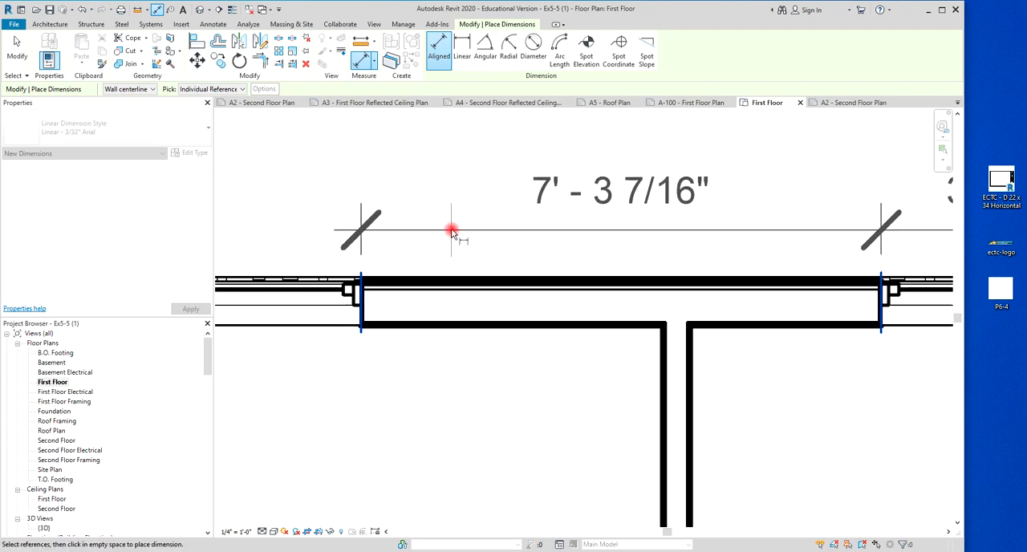
{"action": "scroll", "coordinate": [451, 231], "scroll_direction": "down", "scroll_amount": 3}
{"action": "middle_click_drag", "start_coordinate": [454, 232], "coordinate": [644, 289]}
{"action": "scroll", "coordinate": [523, 299], "scroll_direction": "up", "scroll_amount": 5}
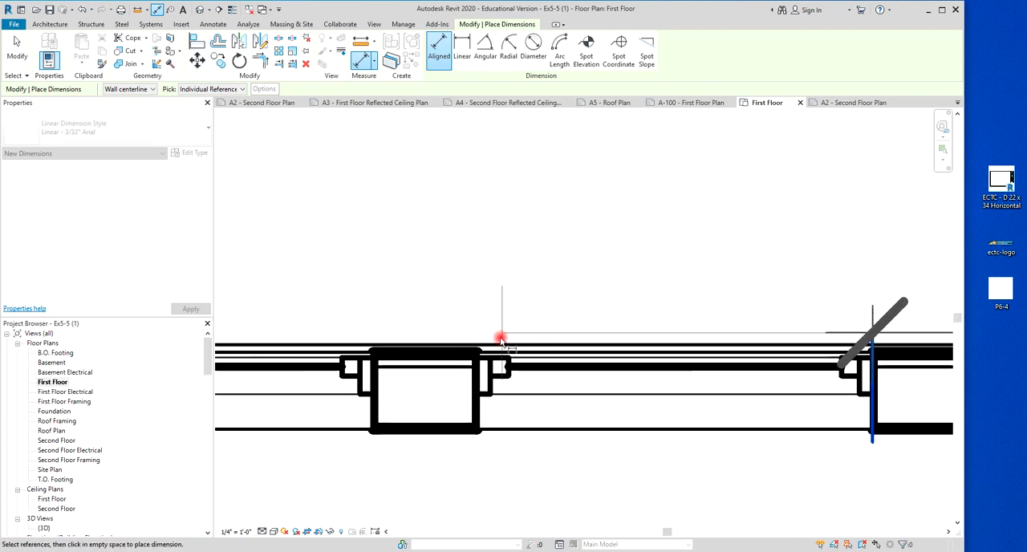
{"action": "left_click", "coordinate": [476, 362]}
{"action": "left_click", "coordinate": [374, 371]}
{"action": "scroll", "coordinate": [415, 316], "scroll_direction": "down", "scroll_amount": 3}
{"action": "middle_click_drag", "start_coordinate": [436, 258], "coordinate": [644, 285]}
{"action": "scroll", "coordinate": [512, 303], "scroll_direction": "up", "scroll_amount": 1}
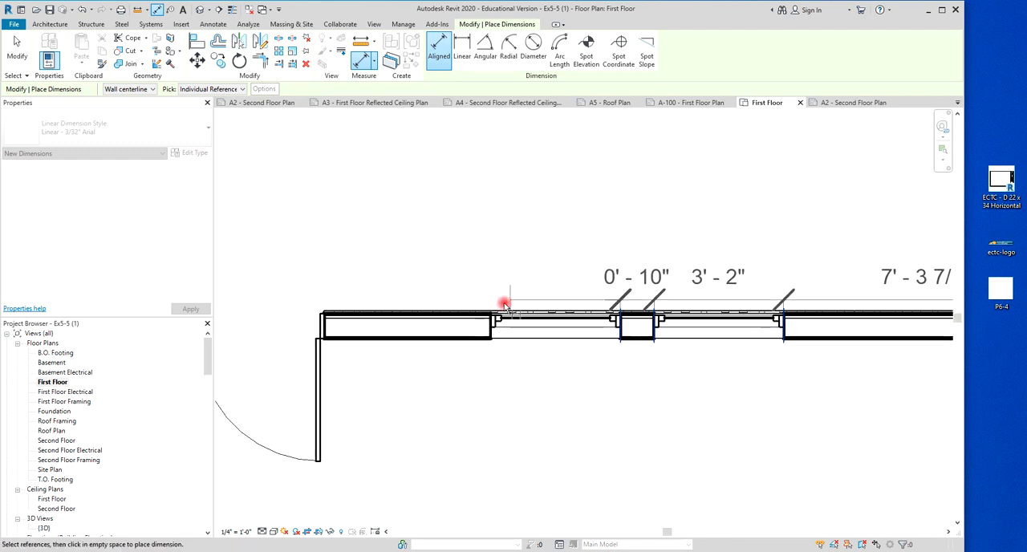
{"action": "scroll", "coordinate": [485, 317], "scroll_direction": "down", "scroll_amount": 3}
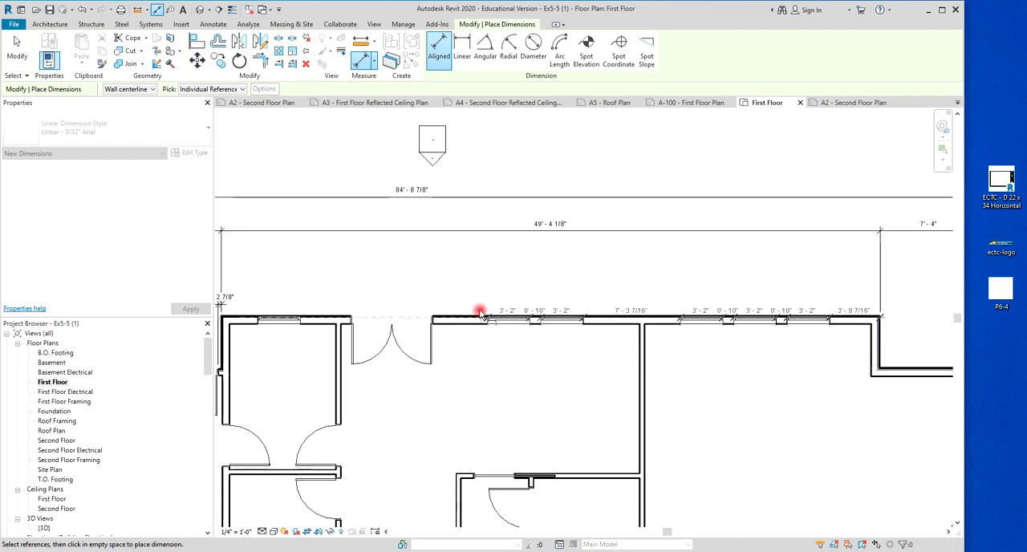
Add both sides of the double door opening in the house's north wall to the dimension string.
{"action": "scroll", "coordinate": [433, 320], "scroll_direction": "up", "scroll_amount": 6}
{"action": "left_click", "coordinate": [413, 327]}
{"action": "scroll", "coordinate": [434, 300], "scroll_direction": "down", "scroll_amount": 5}
{"action": "middle_click_drag", "start_coordinate": [419, 257], "coordinate": [718, 284]}
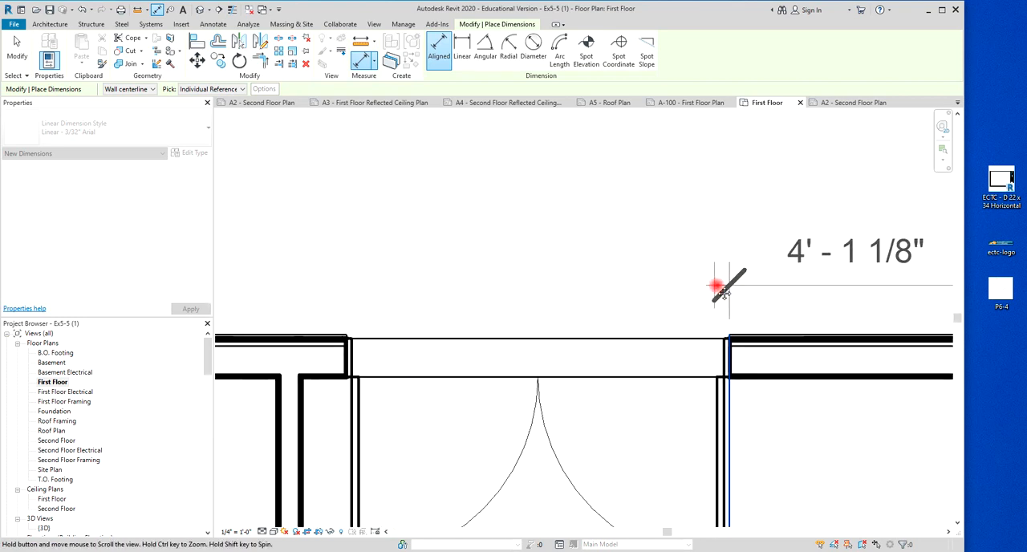
{"action": "scroll", "coordinate": [355, 348], "scroll_direction": "up", "scroll_amount": 6}
{"action": "left_click", "coordinate": [325, 359]}
{"action": "scroll", "coordinate": [378, 298], "scroll_direction": "down", "scroll_amount": 6}
{"action": "middle_click_drag", "start_coordinate": [399, 271], "coordinate": [682, 289]}
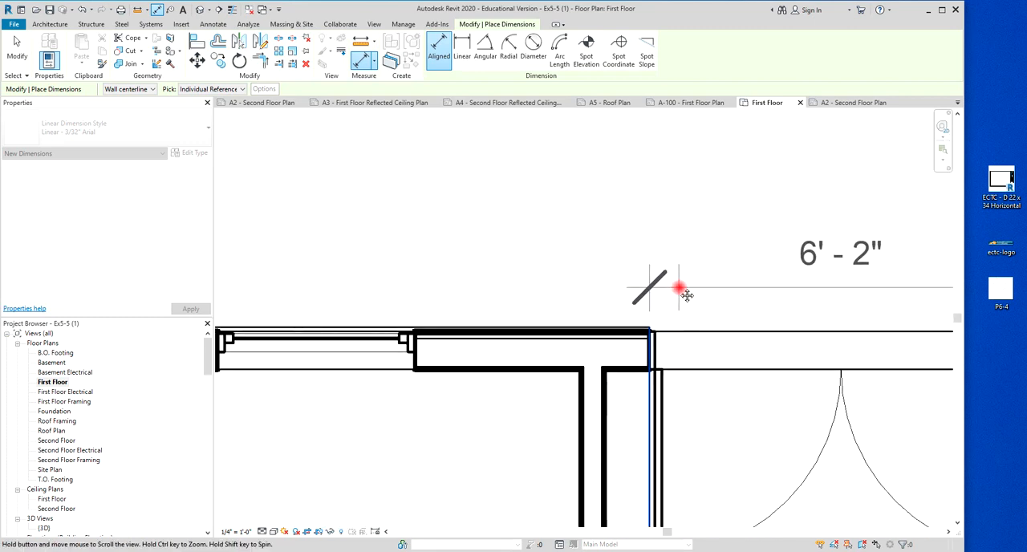
Add both sides of the window west of the double door to the dimension string.
{"action": "scroll", "coordinate": [438, 332], "scroll_direction": "up", "scroll_amount": 6}
{"action": "left_click", "coordinate": [548, 353]}
{"action": "scroll", "coordinate": [547, 337], "scroll_direction": "down", "scroll_amount": 5}
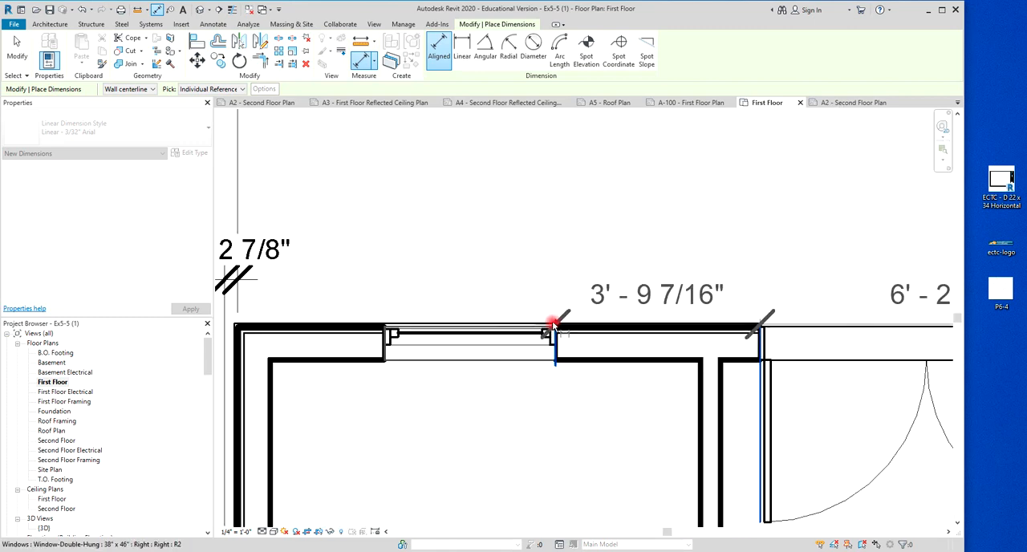
{"action": "left_click", "coordinate": [382, 338]}
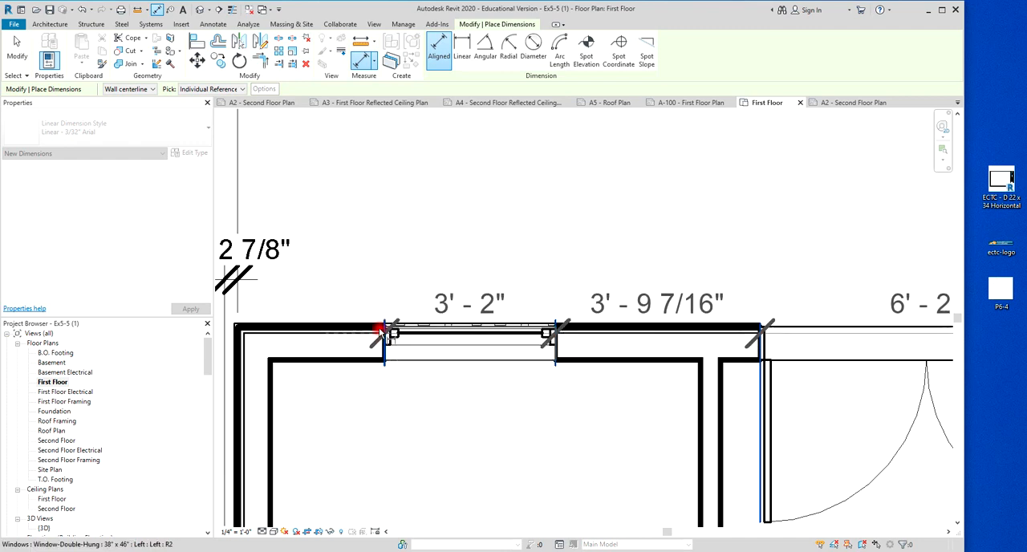
Add the house's west exterior wall face to the dimension string and place it between the north wall and the 49' - 4 1/8" dimension.
{"action": "left_click", "coordinate": [238, 344]}
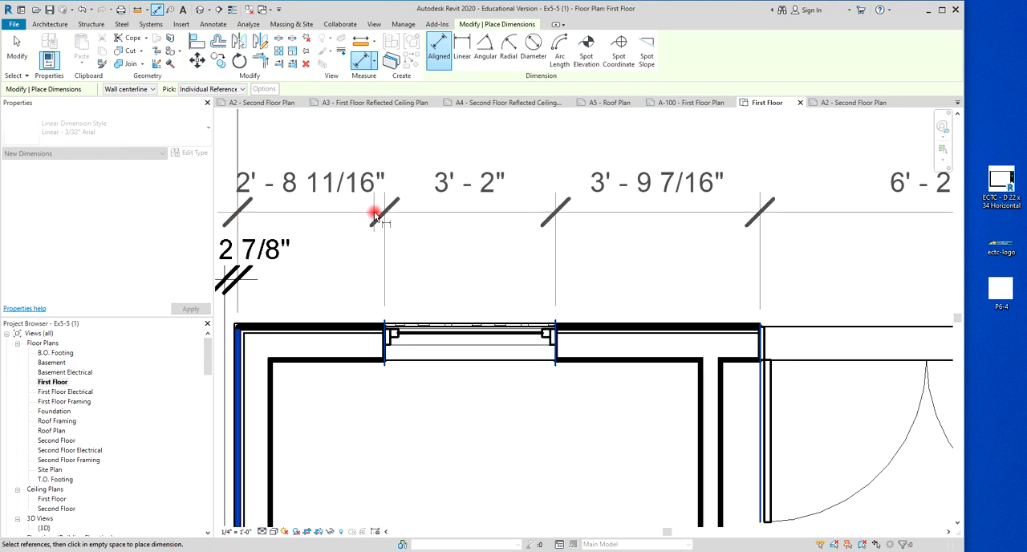
{"action": "scroll", "coordinate": [393, 223], "scroll_direction": "down", "scroll_amount": 3}
{"action": "middle_click_drag", "start_coordinate": [412, 227], "coordinate": [371, 409]}
{"action": "scroll", "coordinate": [369, 386], "scroll_direction": "down", "scroll_amount": 4}
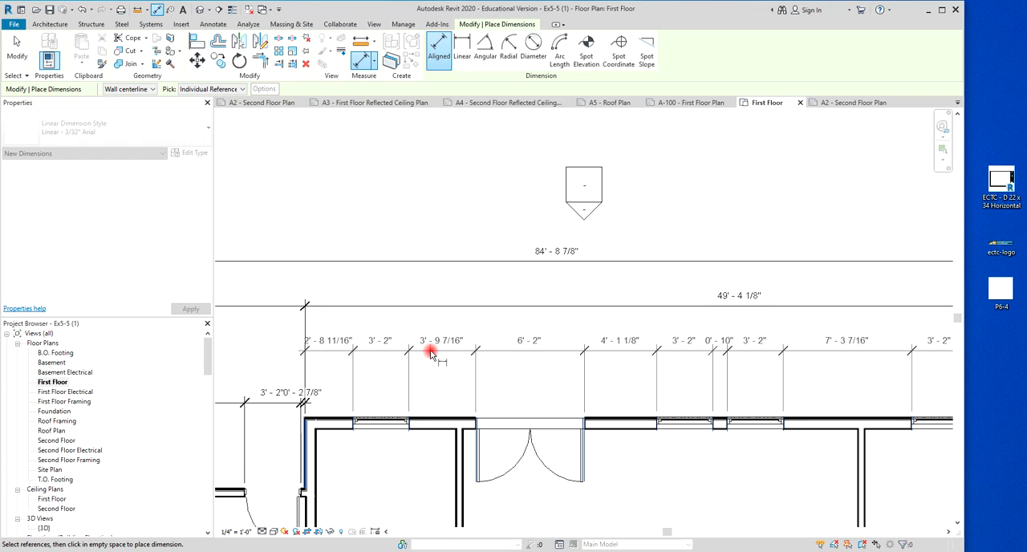
{"action": "left_click", "coordinate": [430, 354]}
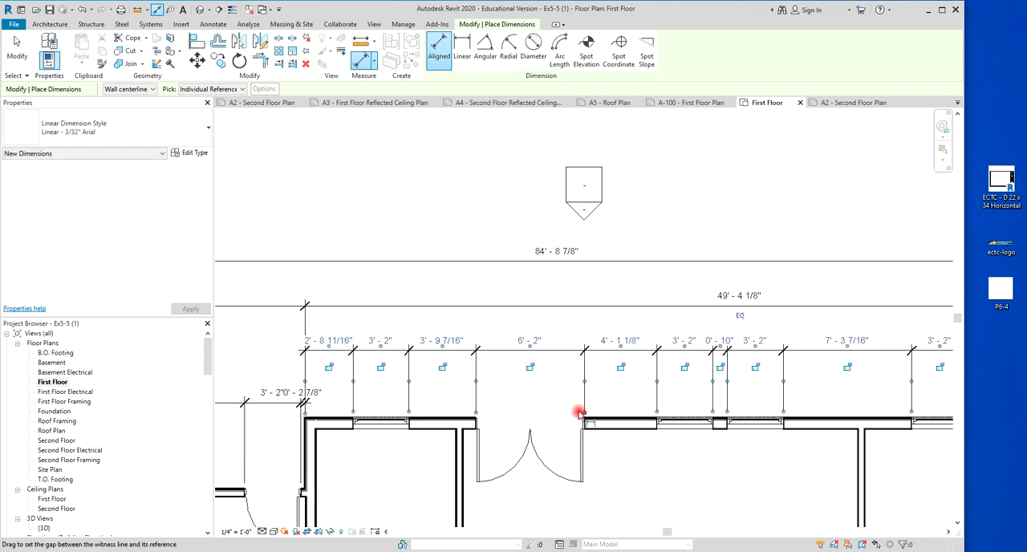
Start an interior dimension string from the east wall's inner face to the centerline of the interior partition west of it.
{"action": "scroll", "coordinate": [551, 453], "scroll_direction": "down", "scroll_amount": 4}
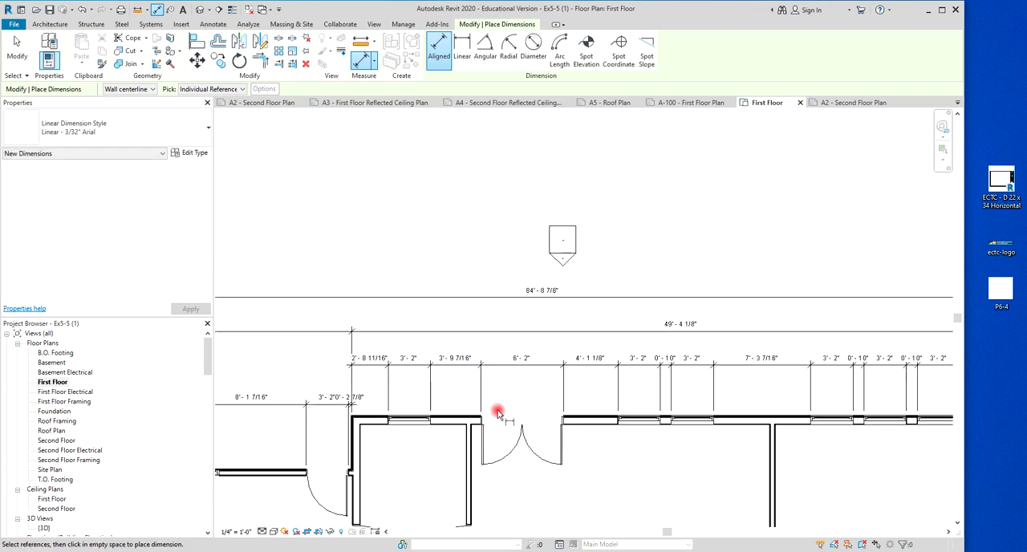
{"action": "scroll", "coordinate": [455, 348], "scroll_direction": "down", "scroll_amount": 1}
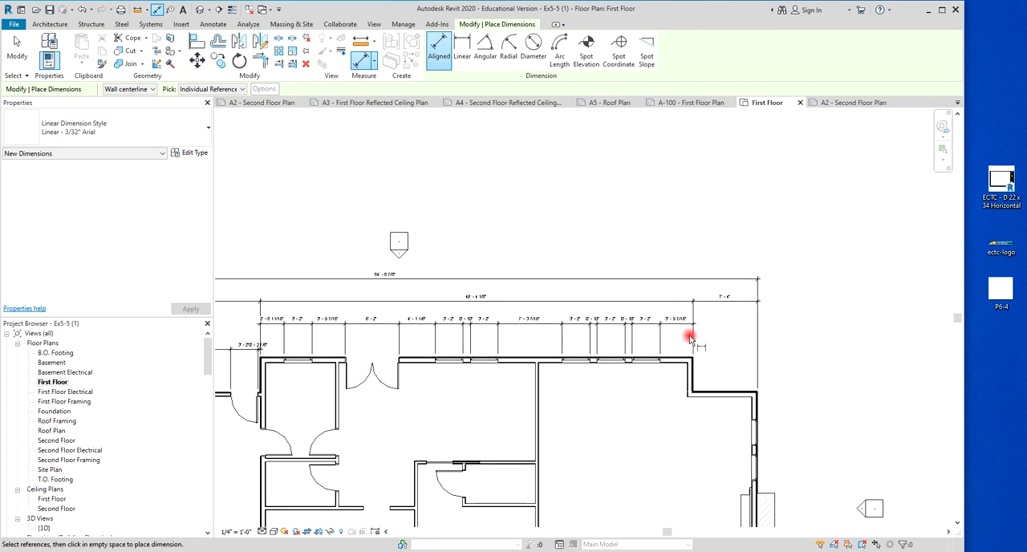
{"action": "scroll", "coordinate": [563, 350], "scroll_direction": "down", "scroll_amount": 3}
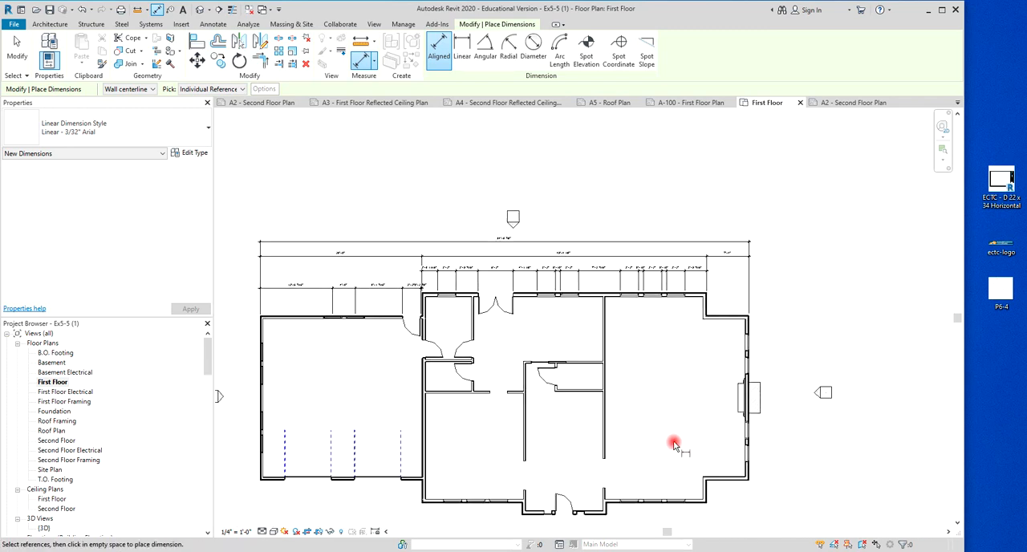
{"action": "scroll", "coordinate": [647, 429], "scroll_direction": "down", "scroll_amount": 1}
{"action": "middle_click_drag", "start_coordinate": [648, 426], "coordinate": [671, 380]}
{"action": "scroll", "coordinate": [671, 380], "scroll_direction": "up", "scroll_amount": 1}
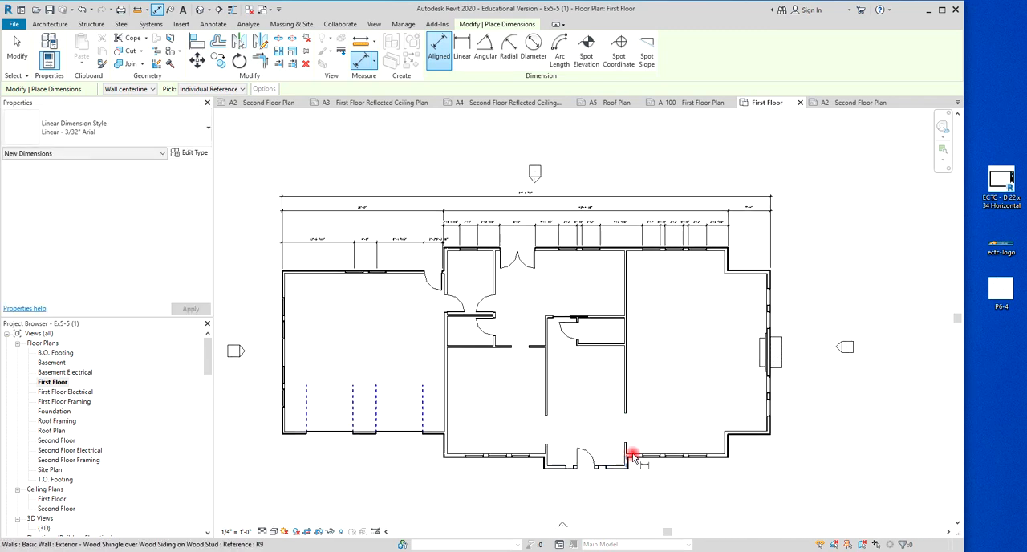
{"action": "scroll", "coordinate": [731, 297], "scroll_direction": "up", "scroll_amount": 2}
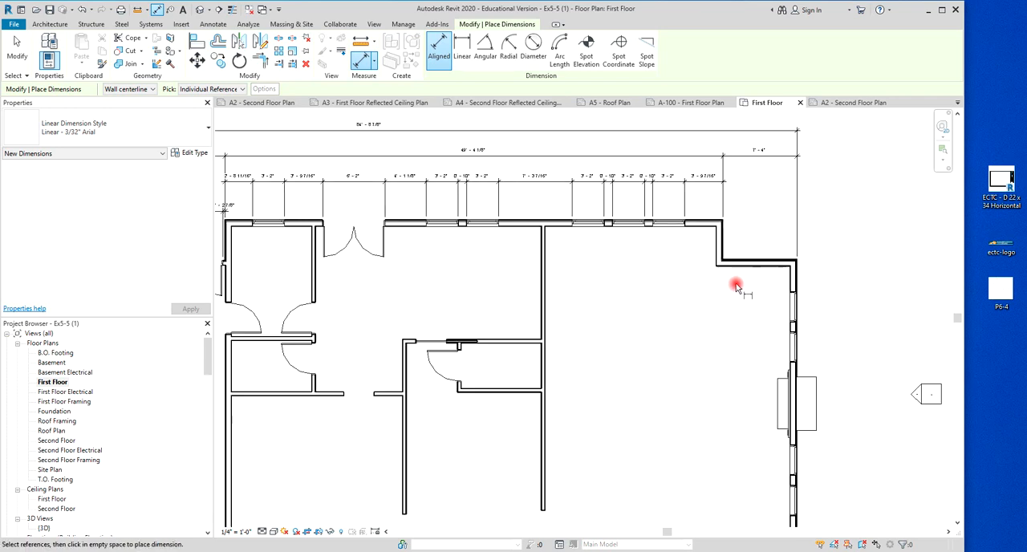
{"action": "left_click", "coordinate": [789, 287]}
{"action": "scroll", "coordinate": [553, 289], "scroll_direction": "up", "scroll_amount": 4}
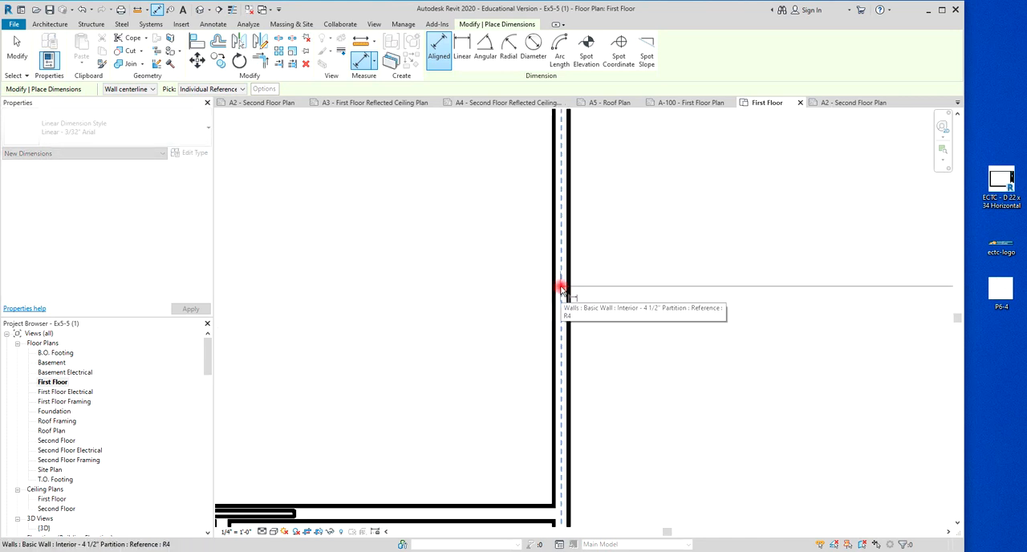
{"action": "left_click", "coordinate": [561, 288]}
{"action": "scroll", "coordinate": [561, 287], "scroll_direction": "down", "scroll_amount": 2}
{"action": "scroll", "coordinate": [465, 291], "scroll_direction": "down", "scroll_amount": 3}
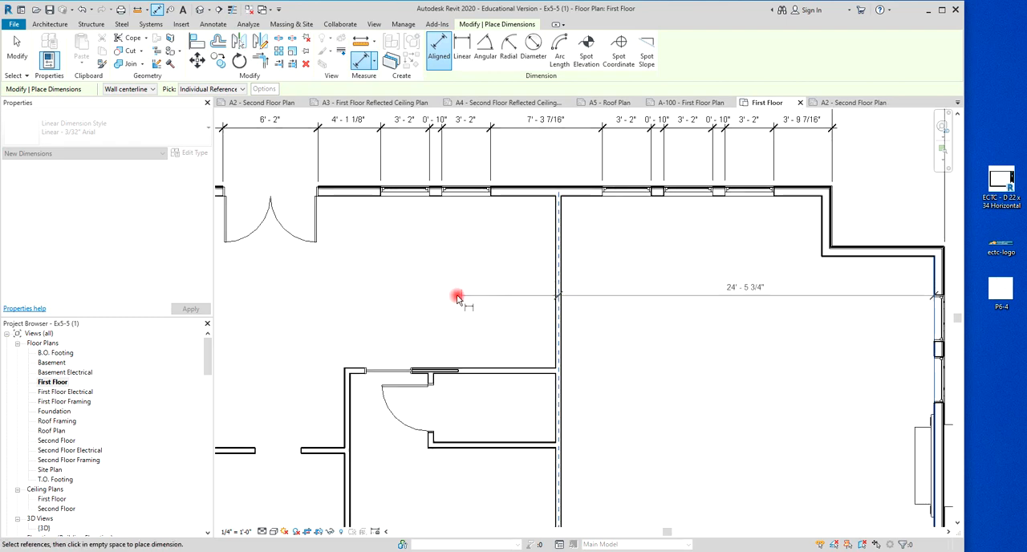
Add the western partition's centerline and the west wall's inner face, then place the interior string just inside the north wall.
{"action": "scroll", "coordinate": [470, 324], "scroll_direction": "up", "scroll_amount": 3}
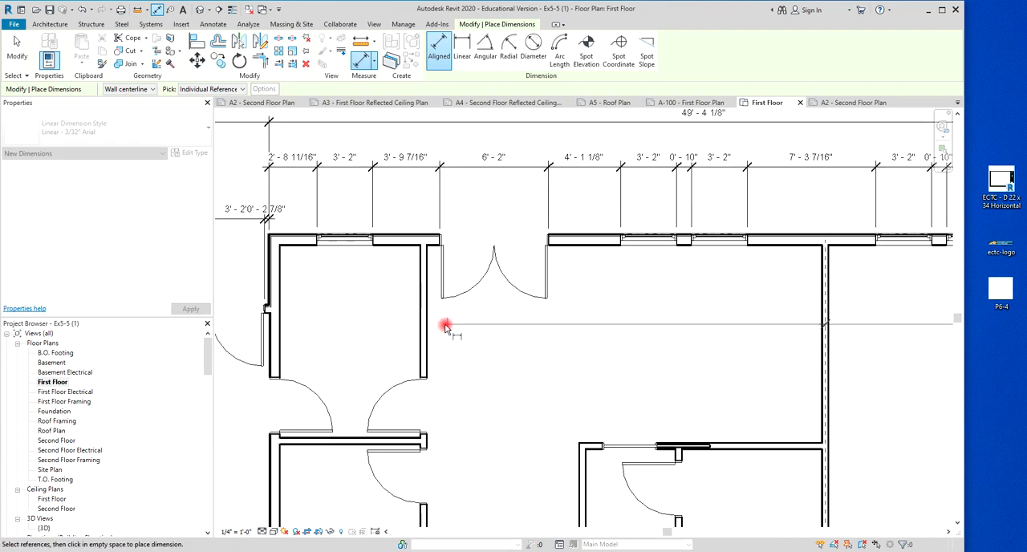
{"action": "left_click", "coordinate": [425, 337]}
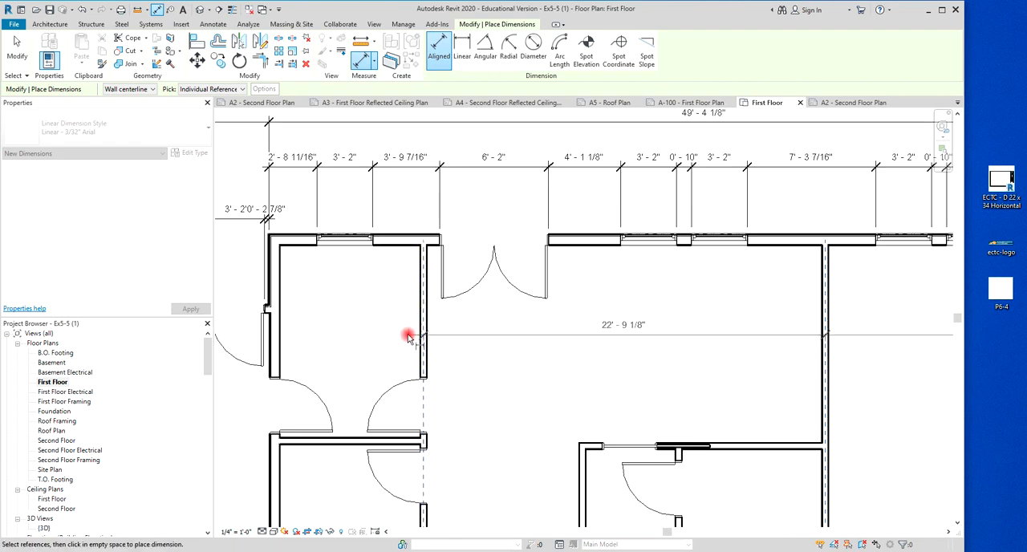
{"action": "left_click", "coordinate": [281, 333]}
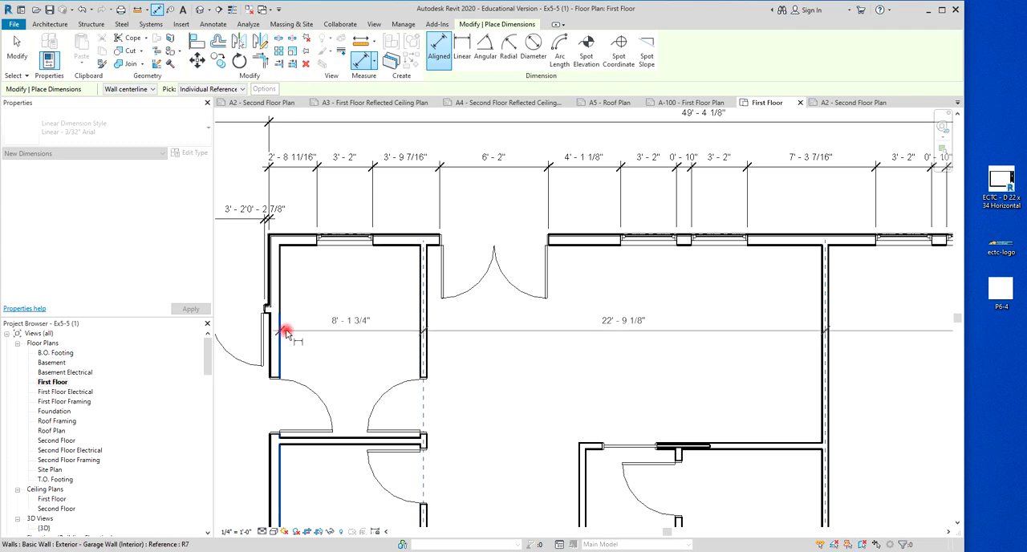
{"action": "left_click", "coordinate": [302, 292]}
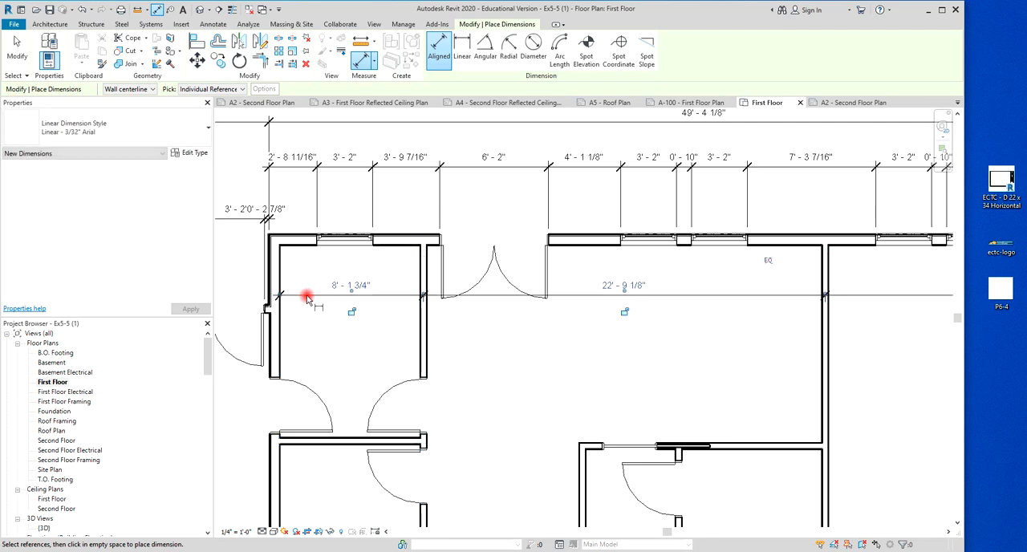
Start a second interior dimension string from the west wall's inner face to the west face of the nearest partition.
{"action": "scroll", "coordinate": [381, 363], "scroll_direction": "down", "scroll_amount": 1}
{"action": "scroll", "coordinate": [323, 329], "scroll_direction": "up", "scroll_amount": 4}
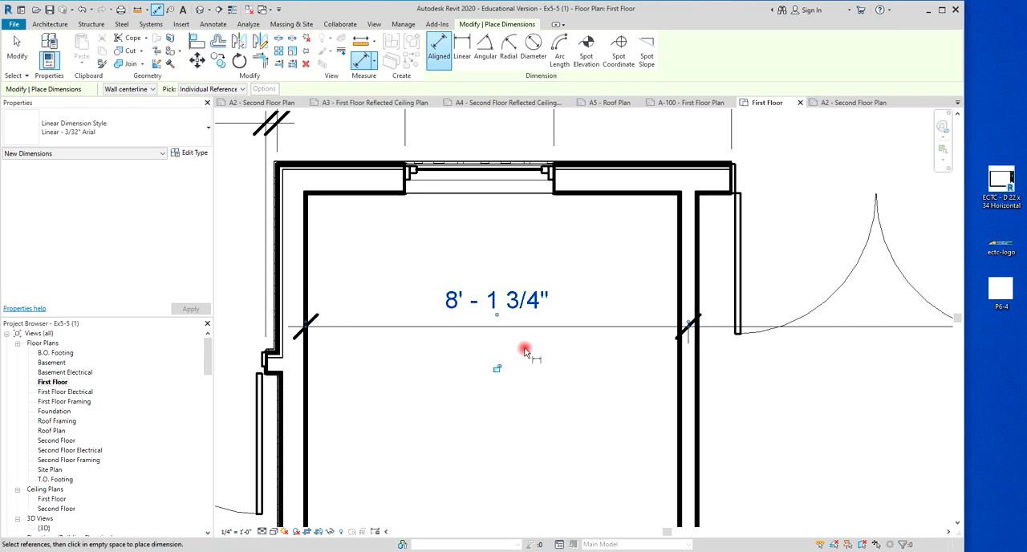
{"action": "scroll", "coordinate": [690, 327], "scroll_direction": "down", "scroll_amount": 4}
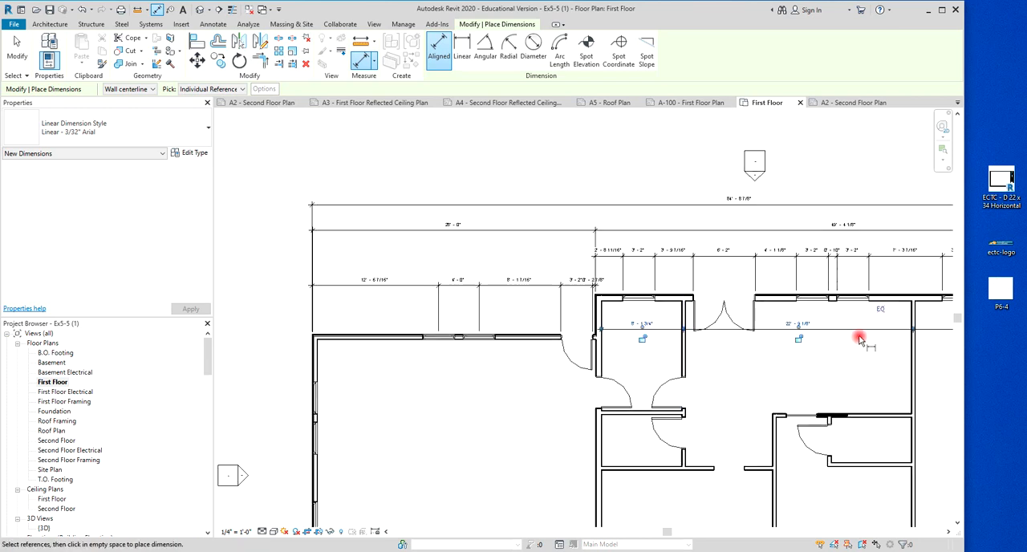
{"action": "middle_click_drag", "start_coordinate": [852, 359], "coordinate": [630, 355]}
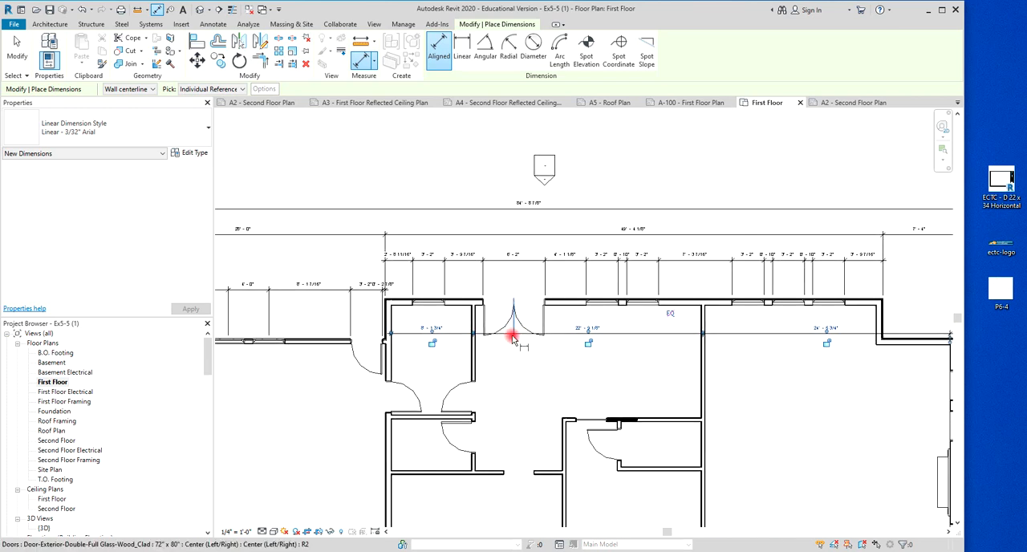
{"action": "scroll", "coordinate": [403, 336], "scroll_direction": "up", "scroll_amount": 5}
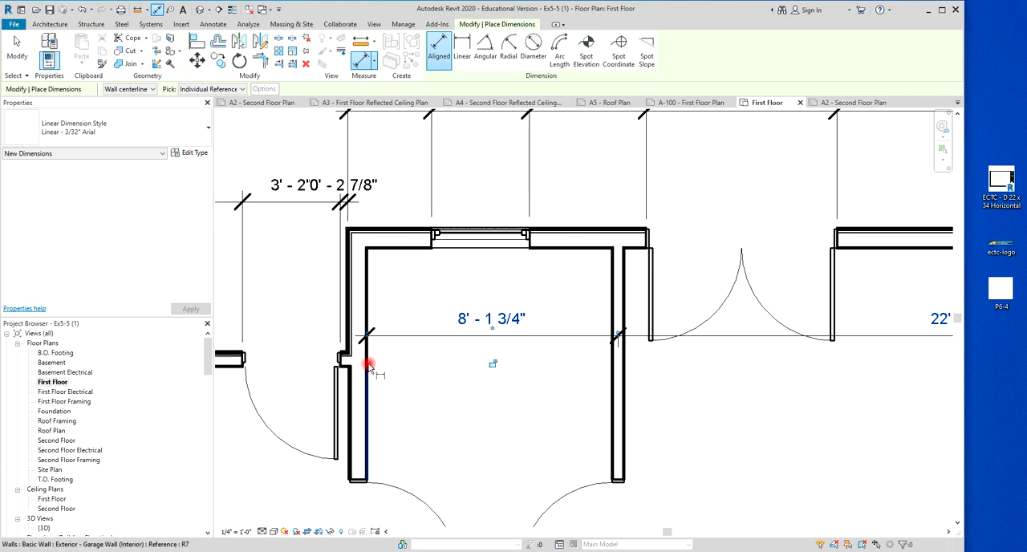
{"action": "left_click", "coordinate": [369, 366]}
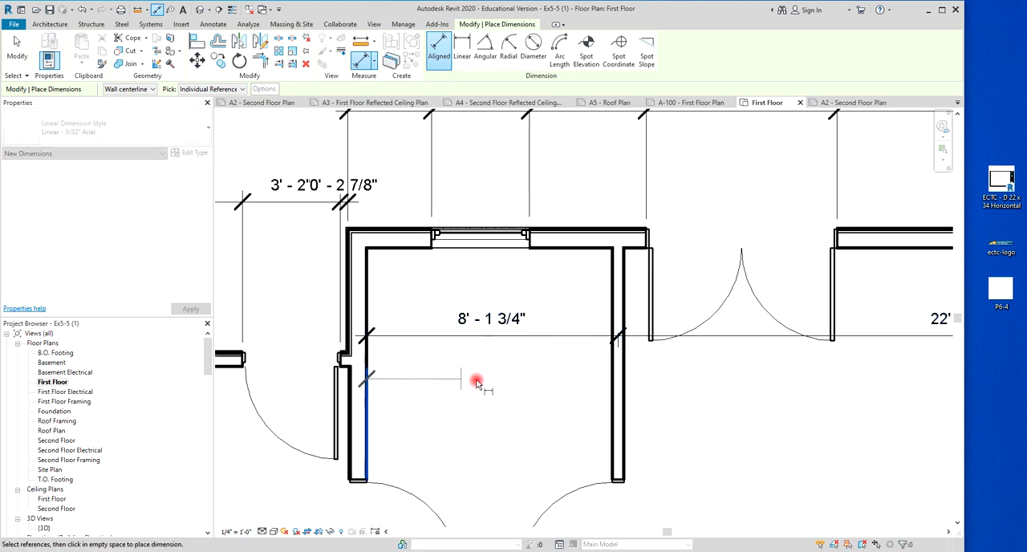
{"action": "key", "text": "Tab"}
{"action": "left_click", "coordinate": [610, 378]}
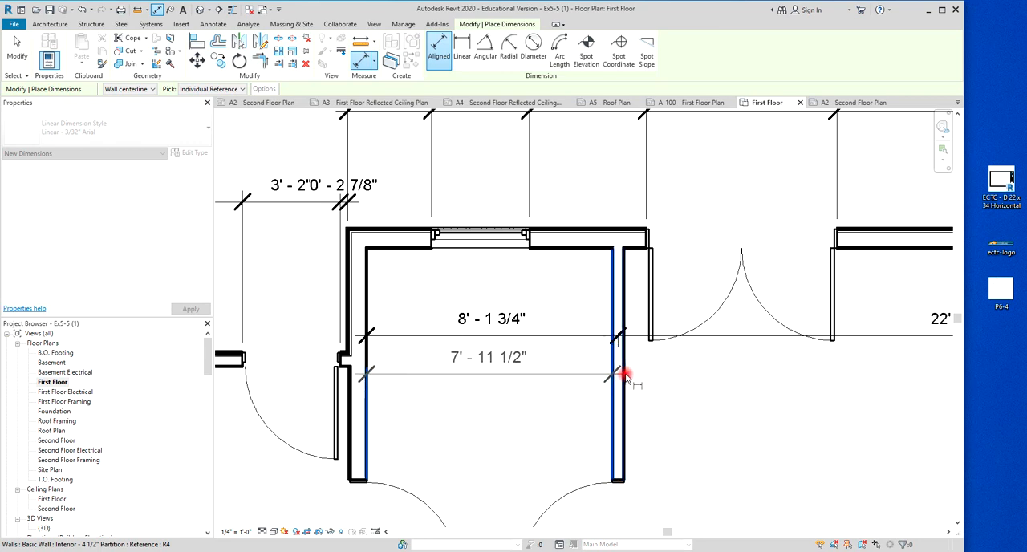
Add the western partition's east face and both faces of the eastern partition to the second interior dimension string.
{"action": "scroll", "coordinate": [695, 394], "scroll_direction": "down", "scroll_amount": 3}
{"action": "middle_click_drag", "start_coordinate": [703, 390], "coordinate": [486, 407]}
{"action": "middle_click_drag", "start_coordinate": [695, 410], "coordinate": [497, 422]}
{"action": "scroll", "coordinate": [588, 417], "scroll_direction": "up", "scroll_amount": 4}
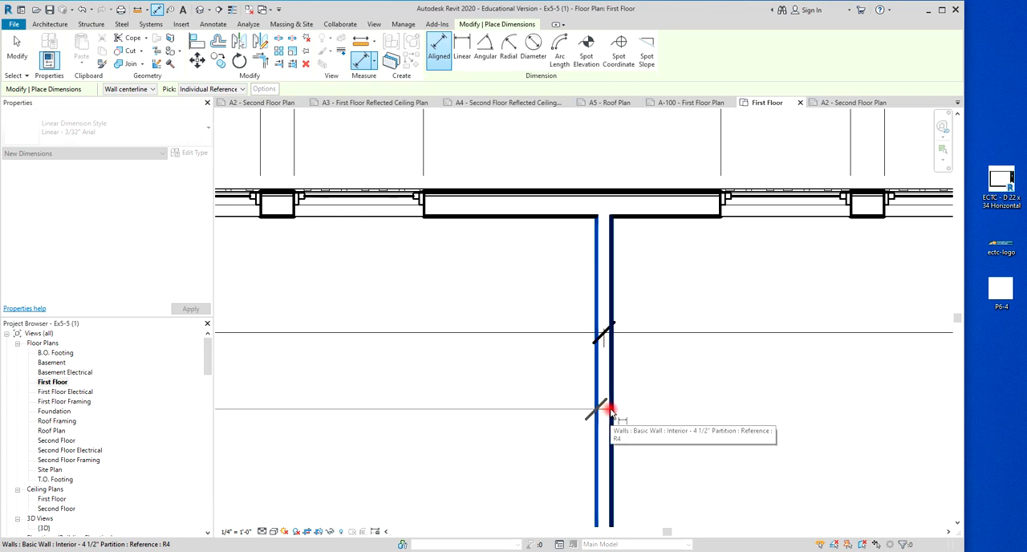
{"action": "left_click", "coordinate": [610, 411]}
Add the east wall's inner face, place the face-to-face string below the centerline string, and end dimensioning.
{"action": "scroll", "coordinate": [658, 410], "scroll_direction": "down", "scroll_amount": 2}
{"action": "scroll", "coordinate": [658, 410], "scroll_direction": "down", "scroll_amount": 2}
{"action": "middle_click_drag", "start_coordinate": [734, 413], "coordinate": [440, 424]}
{"action": "scroll", "coordinate": [594, 434], "scroll_direction": "up", "scroll_amount": 2}
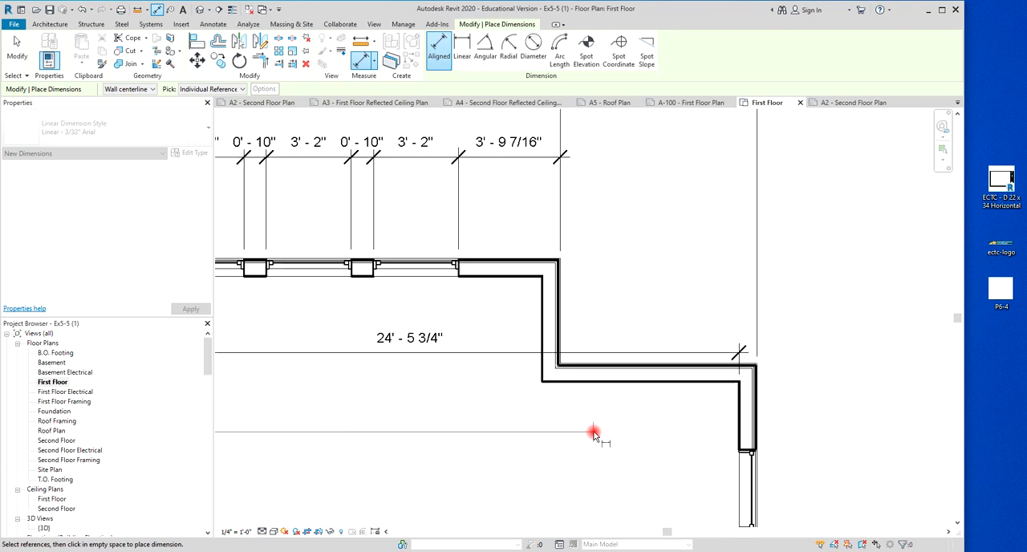
{"action": "left_click", "coordinate": [737, 427]}
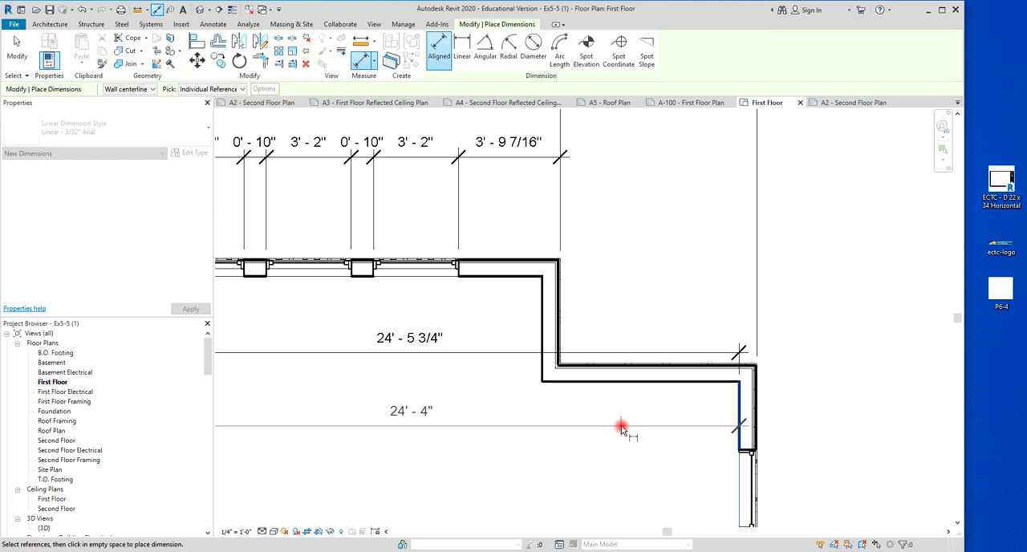
{"action": "left_click", "coordinate": [621, 428]}
{"action": "scroll", "coordinate": [619, 429], "scroll_direction": "down", "scroll_amount": 3}
{"action": "middle_click_drag", "start_coordinate": [613, 446], "coordinate": [799, 343]}
{"action": "scroll", "coordinate": [757, 415], "scroll_direction": "down", "scroll_amount": 2}
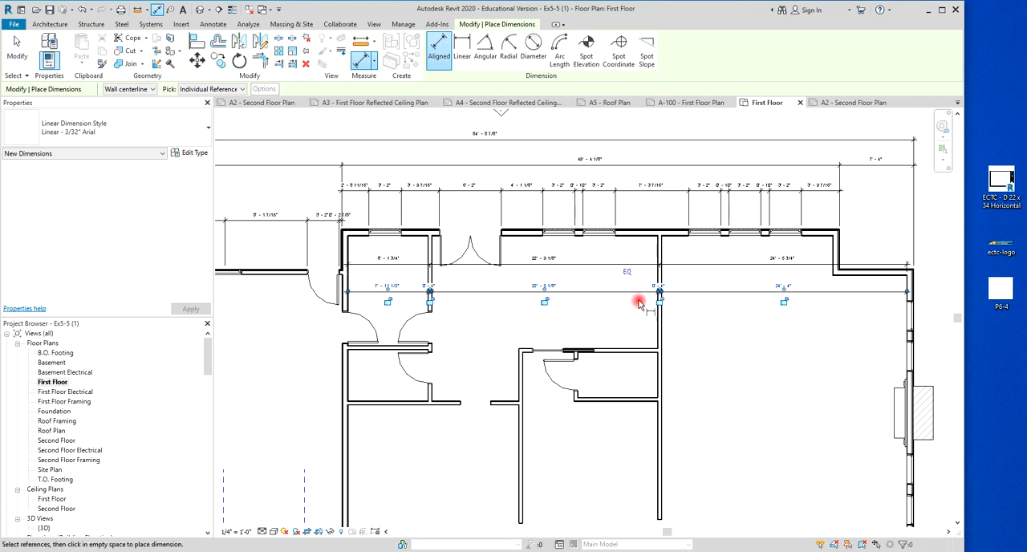
{"action": "scroll", "coordinate": [742, 437], "scroll_direction": "down", "scroll_amount": 1}
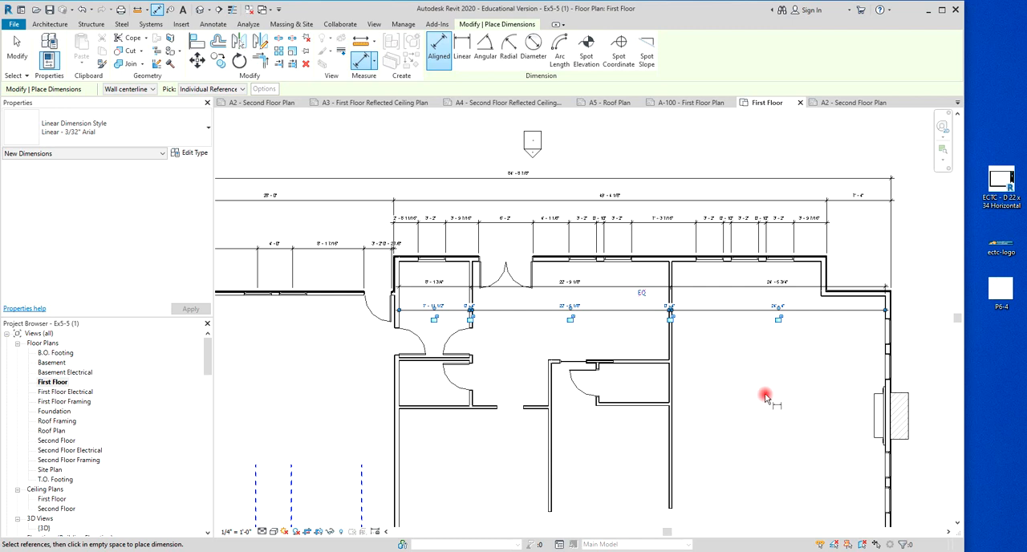
{"action": "scroll", "coordinate": [799, 361], "scroll_direction": "down", "scroll_amount": 4}
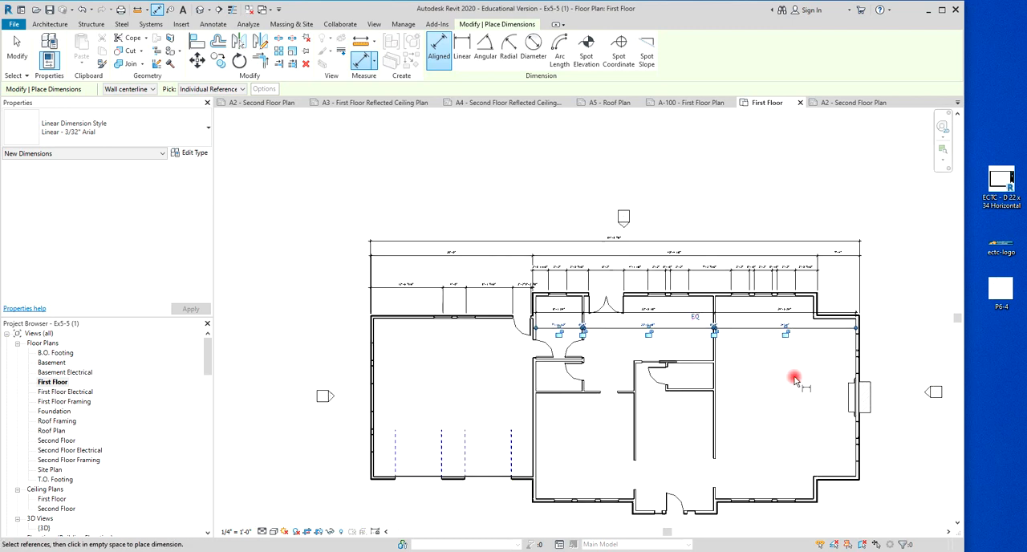
{"action": "middle_click_drag", "start_coordinate": [806, 388], "coordinate": [712, 325]}
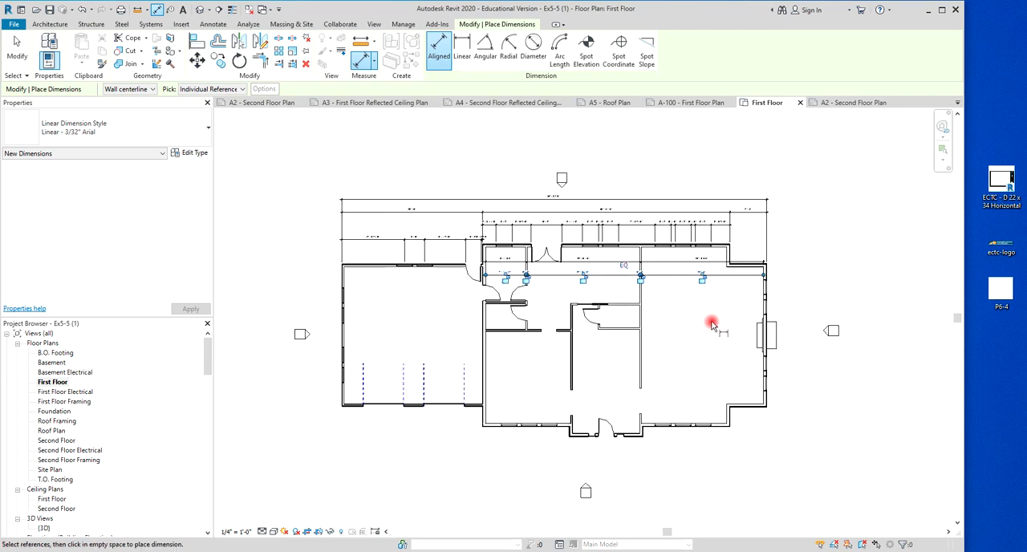
{"action": "scroll", "coordinate": [711, 324], "scroll_direction": "down", "scroll_amount": 2}
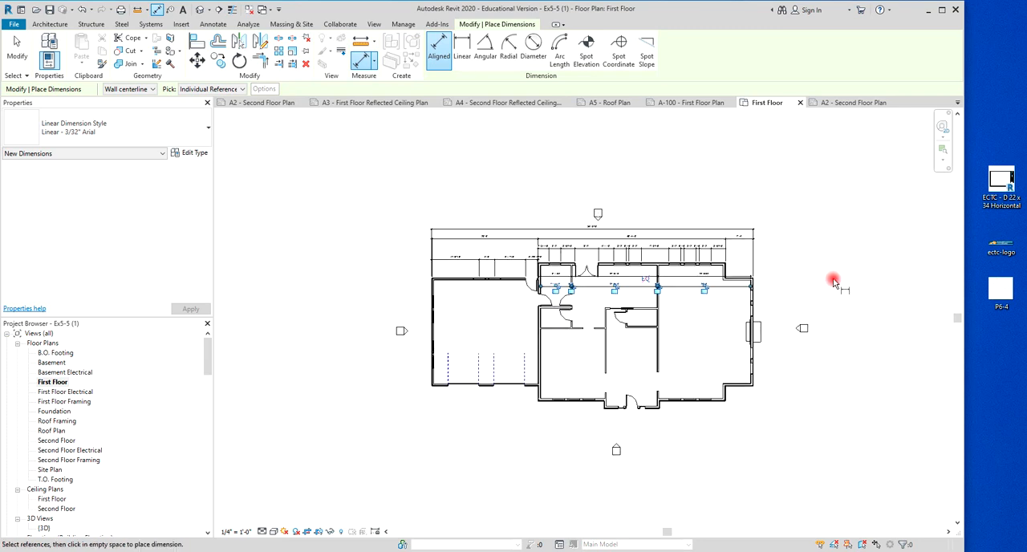
{"action": "key", "text": "Escape"}
{"action": "key", "text": "Escape"}
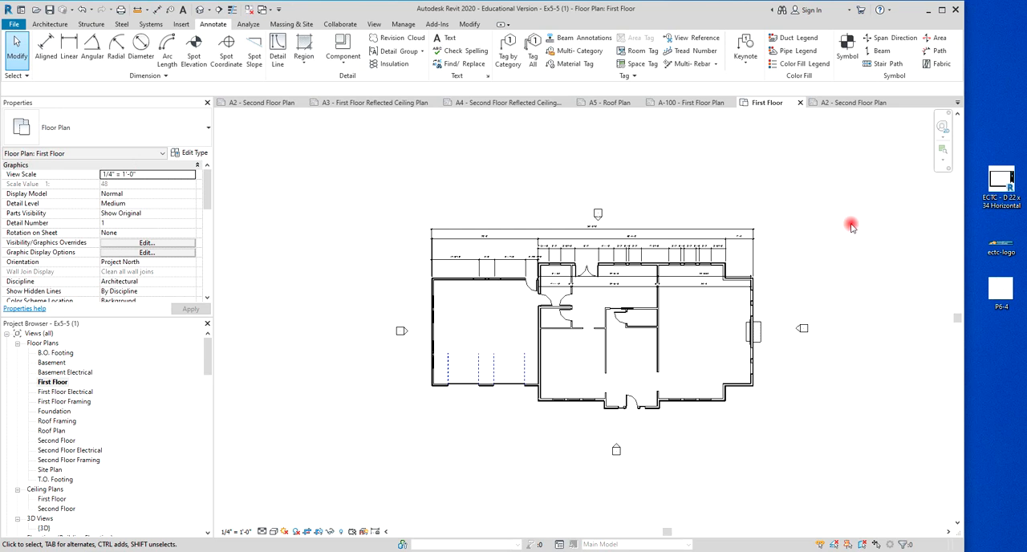
Open the East elevation from its marker on the plan, then return to the First Floor plan.
{"action": "double_click", "coordinate": [801, 329]}
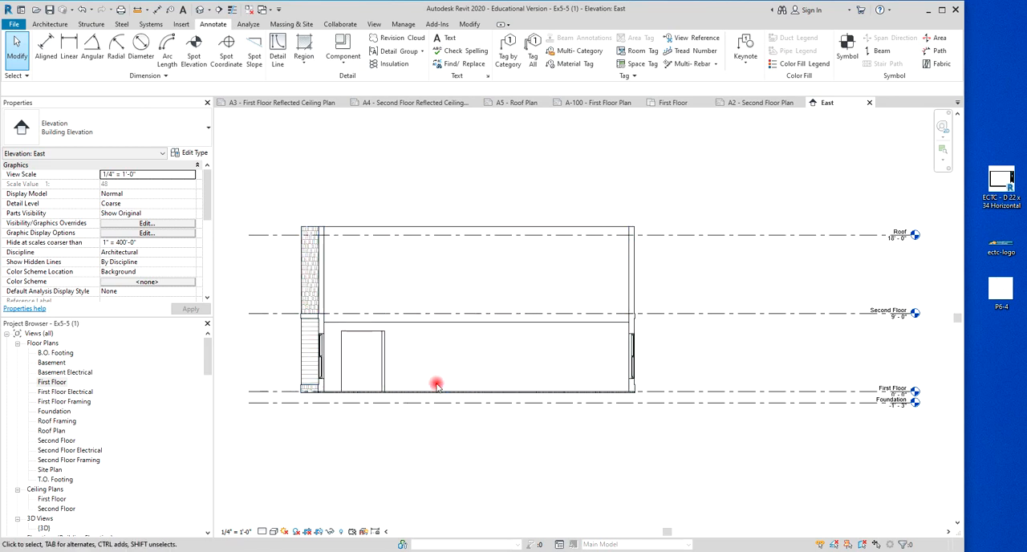
{"action": "double_click", "coordinate": [58, 385]}
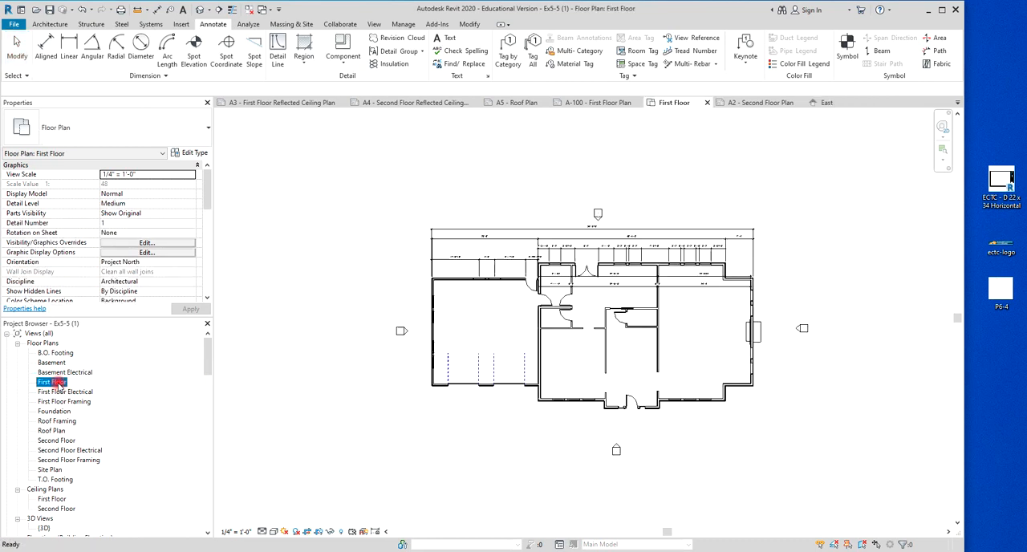
Move the East elevation's view line out of the house to between the chimney and the elevation marker.
{"action": "scroll", "coordinate": [793, 351], "scroll_direction": "up", "scroll_amount": 3}
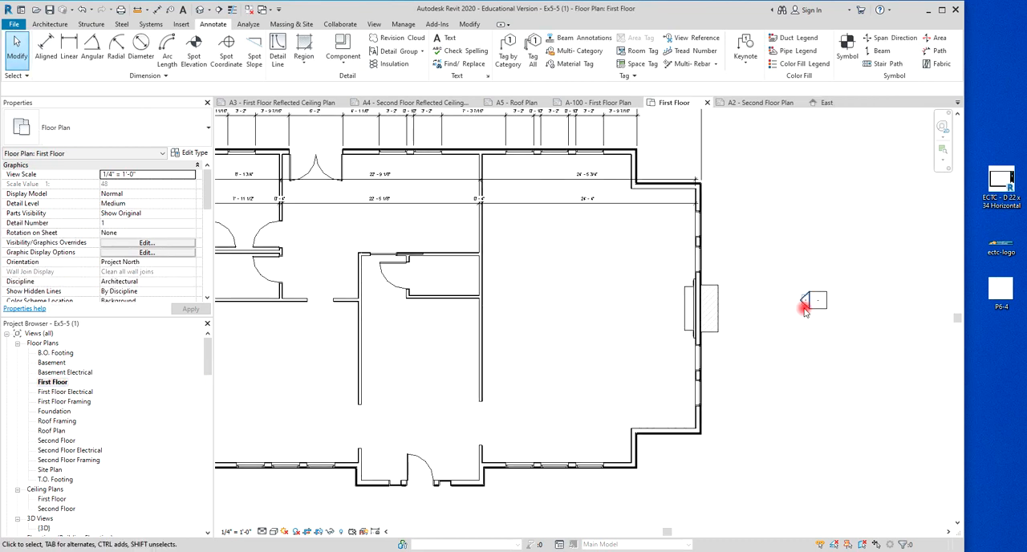
{"action": "left_click", "coordinate": [807, 311]}
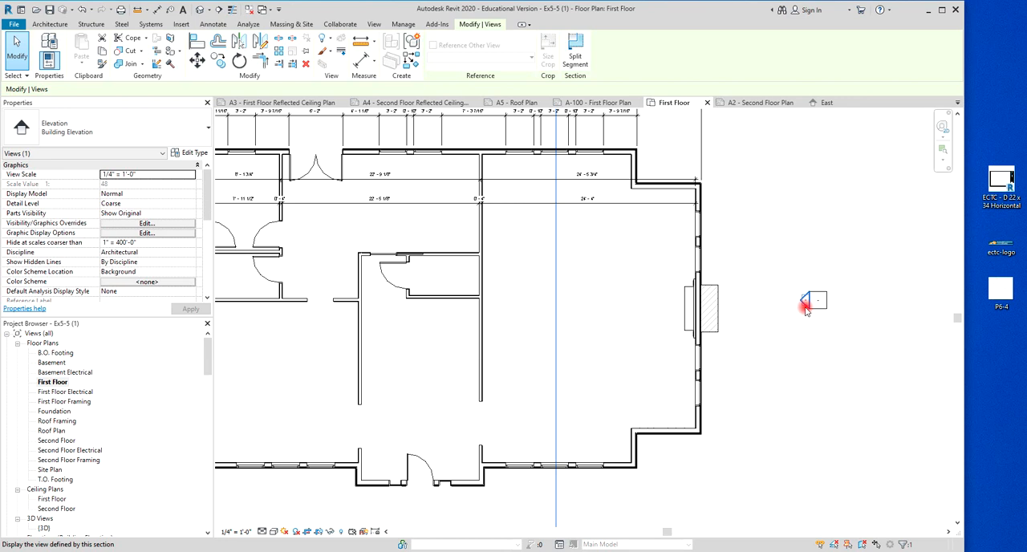
{"action": "scroll", "coordinate": [803, 309], "scroll_direction": "down", "scroll_amount": 5}
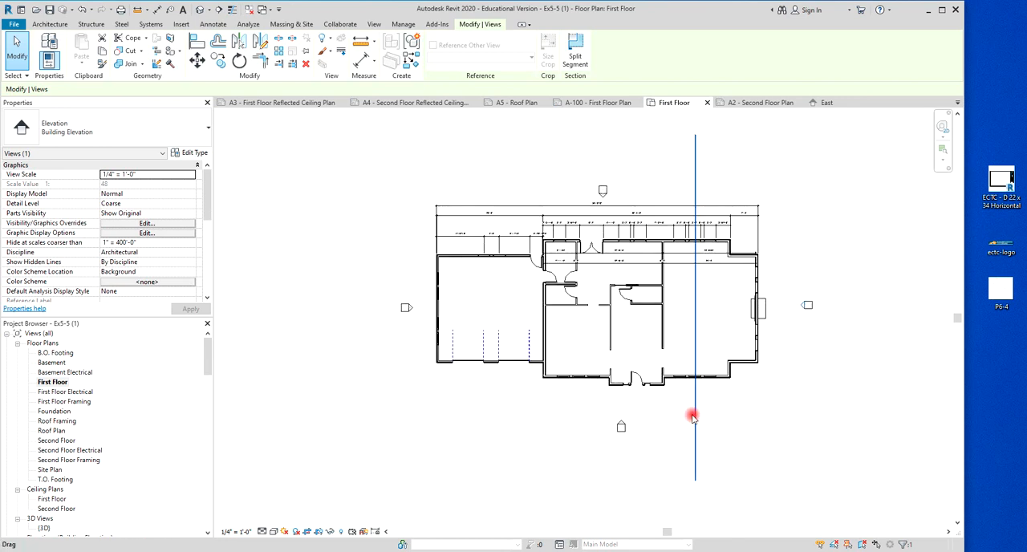
{"action": "left_click_drag", "start_coordinate": [697, 409], "coordinate": [791, 402]}
{"action": "scroll", "coordinate": [803, 329], "scroll_direction": "up", "scroll_amount": 4}
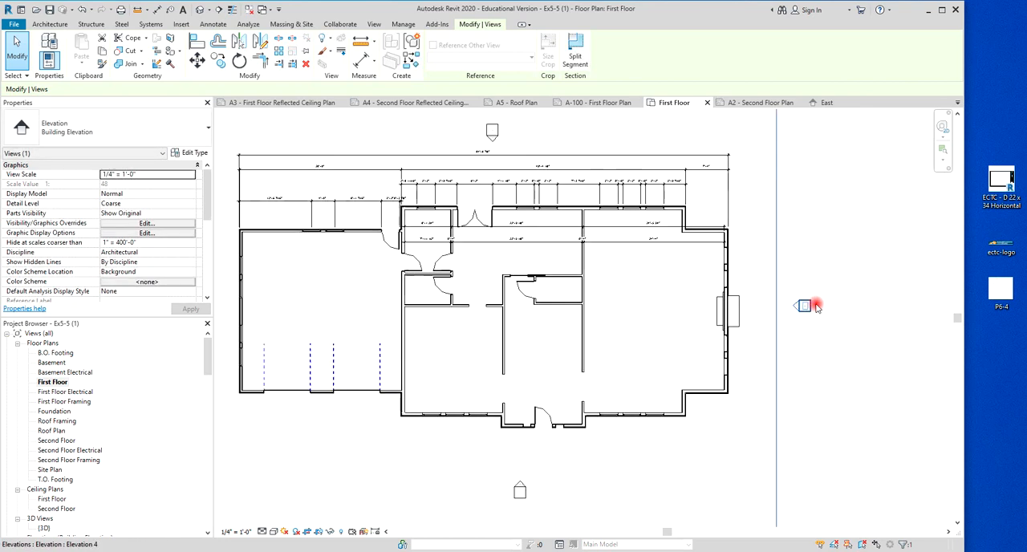
Open the East elevation from its marker and examine the chimney, siding, roof and level lines.
{"action": "double_click", "coordinate": [791, 309]}
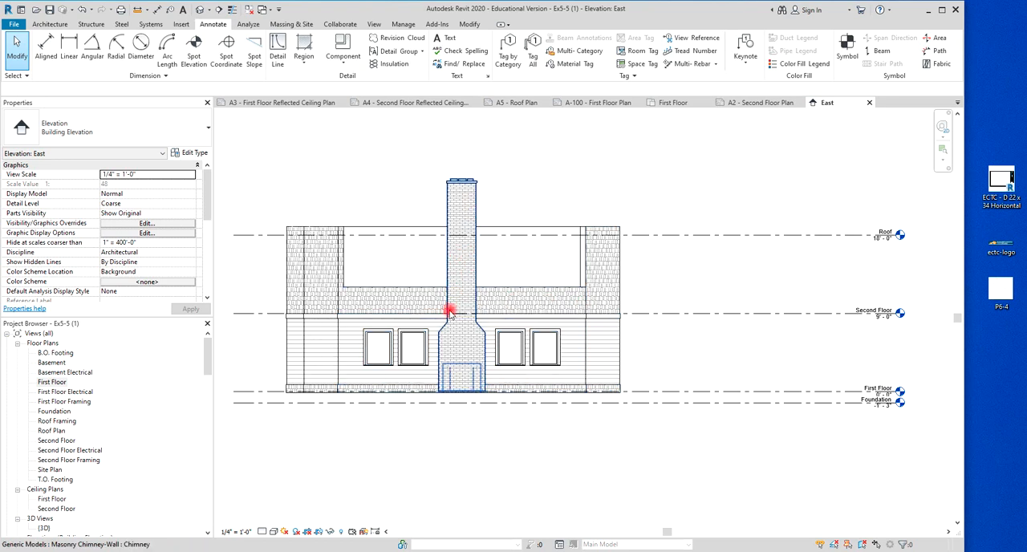
{"action": "scroll", "coordinate": [464, 390], "scroll_direction": "up", "scroll_amount": 5}
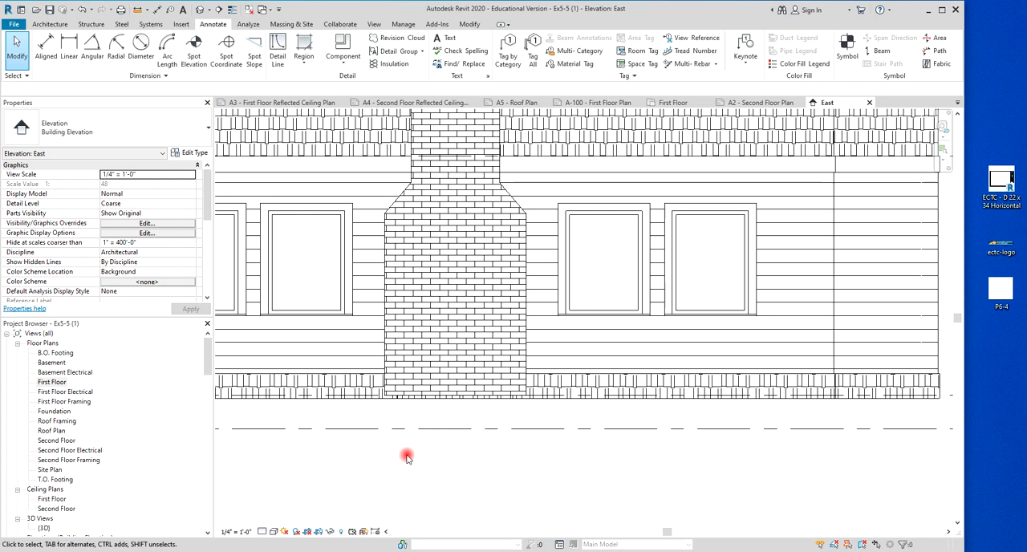
{"action": "scroll", "coordinate": [407, 456], "scroll_direction": "down", "scroll_amount": 3}
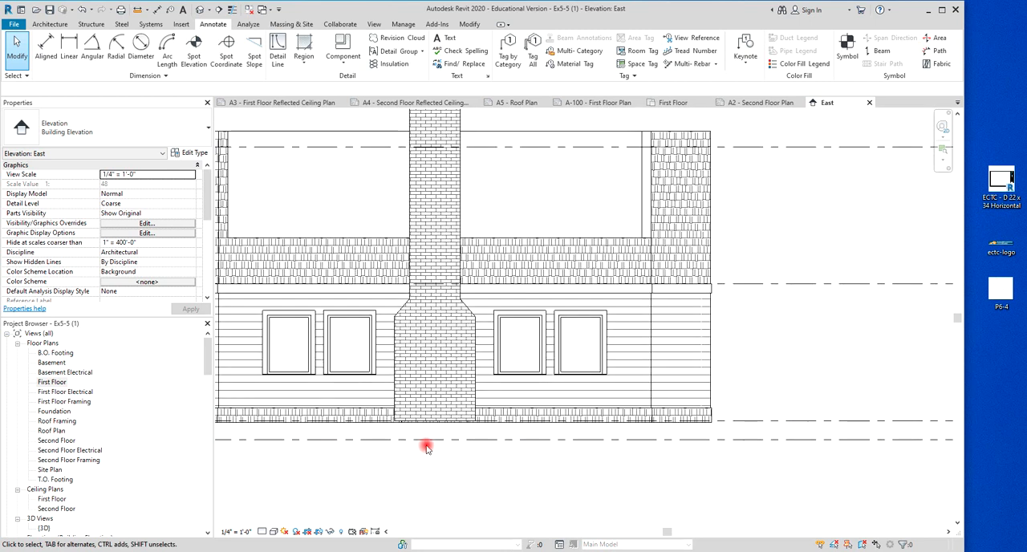
{"action": "scroll", "coordinate": [419, 450], "scroll_direction": "down", "scroll_amount": 2}
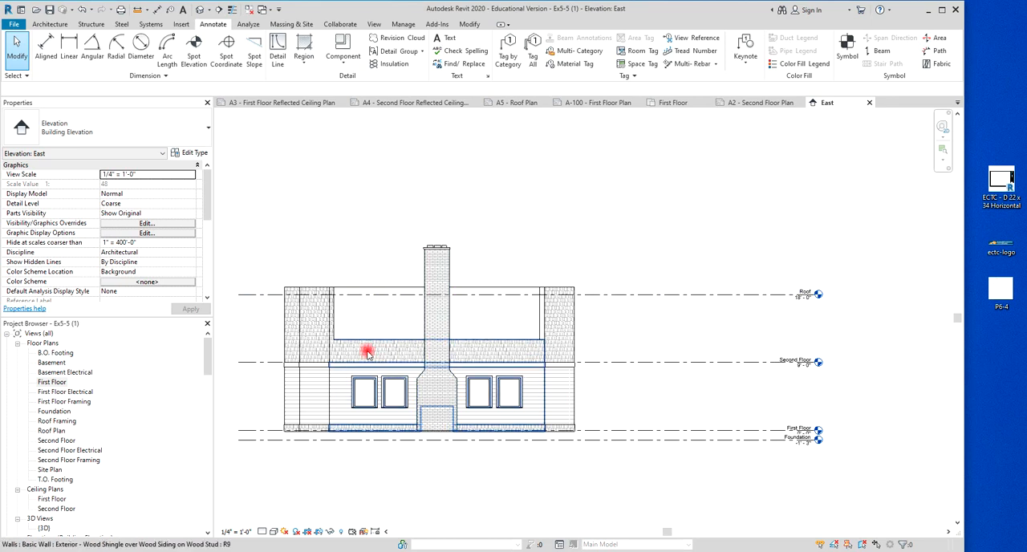
{"action": "scroll", "coordinate": [571, 434], "scroll_direction": "down", "scroll_amount": 1}
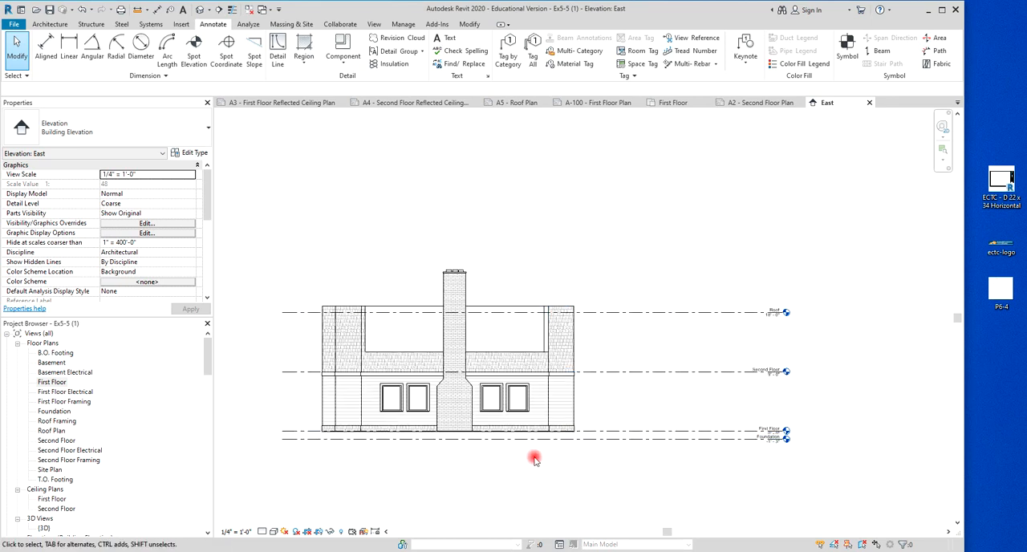
{"action": "scroll", "coordinate": [741, 382], "scroll_direction": "up", "scroll_amount": 2}
{"action": "scroll", "coordinate": [666, 392], "scroll_direction": "up", "scroll_amount": 1}
{"action": "middle_click_drag", "start_coordinate": [667, 393], "coordinate": [801, 411]}
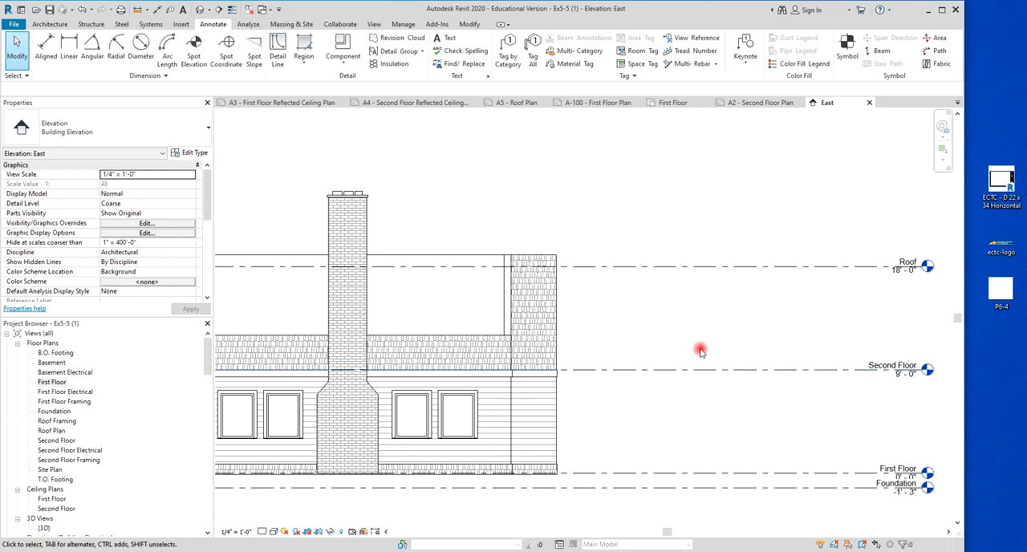
{"action": "scroll", "coordinate": [615, 383], "scroll_direction": "down", "scroll_amount": 2}
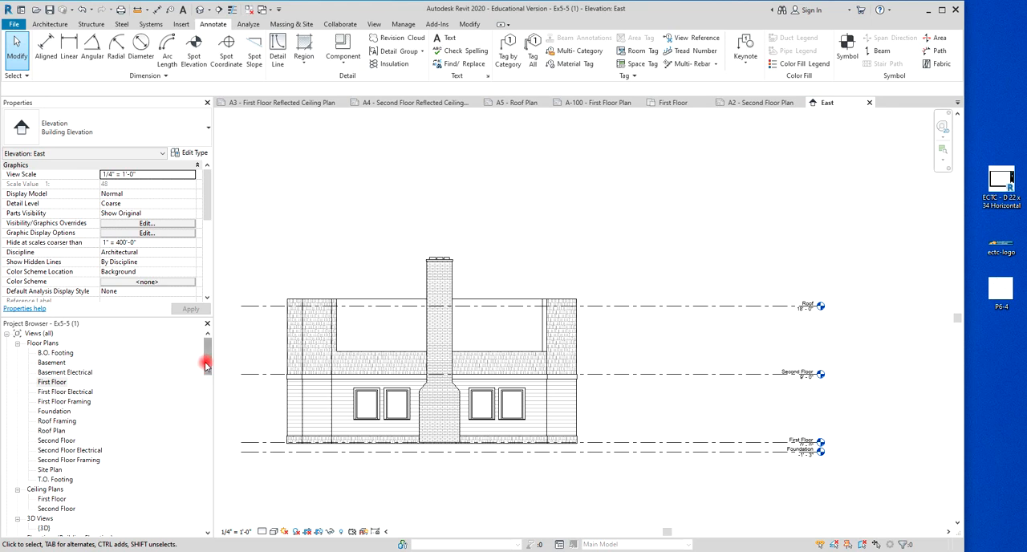
Open sheet A6 - Elevations and place the East elevation in the upper half of the sheet.
{"action": "left_click_drag", "start_coordinate": [207, 365], "coordinate": [205, 405]}
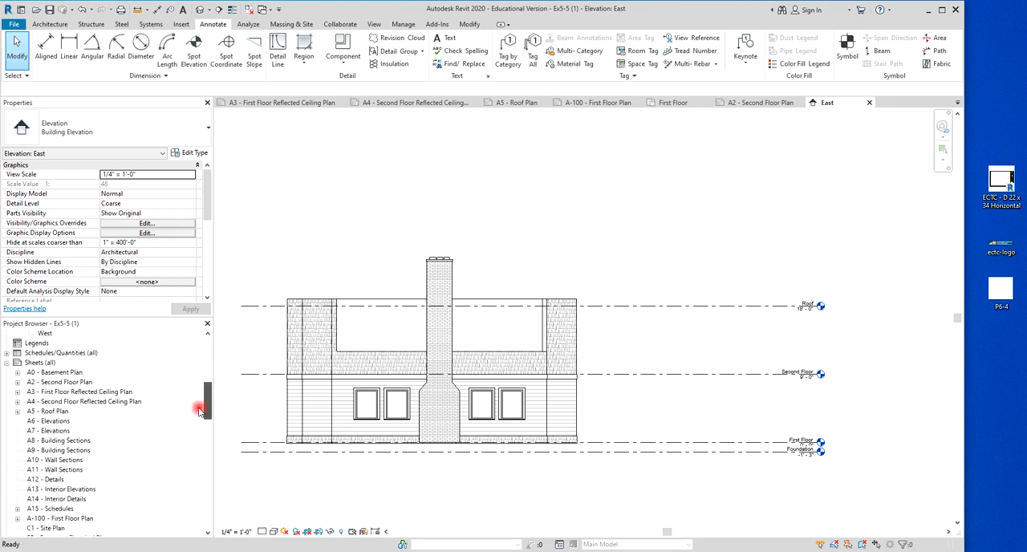
{"action": "double_click", "coordinate": [49, 420]}
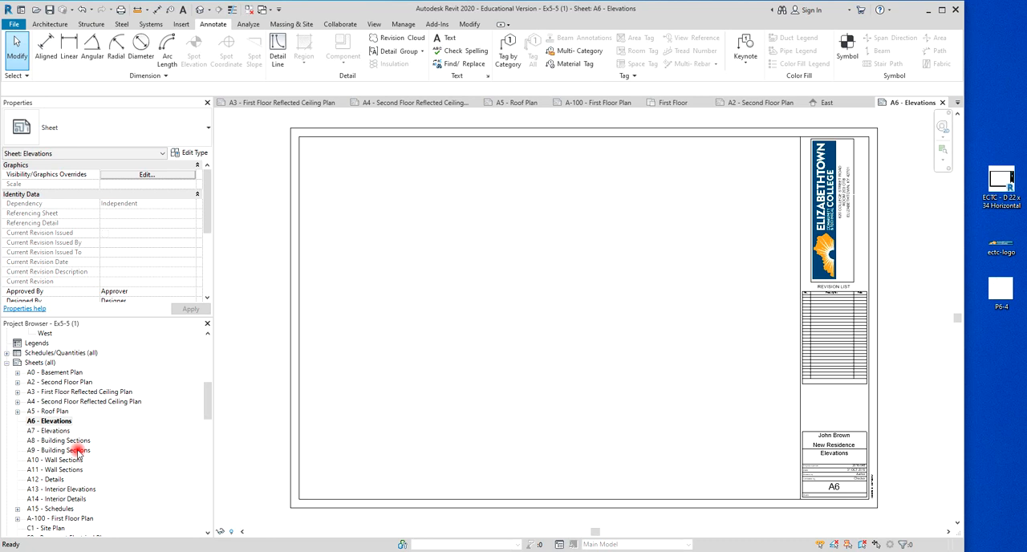
{"action": "left_click_drag", "start_coordinate": [205, 425], "coordinate": [211, 384]}
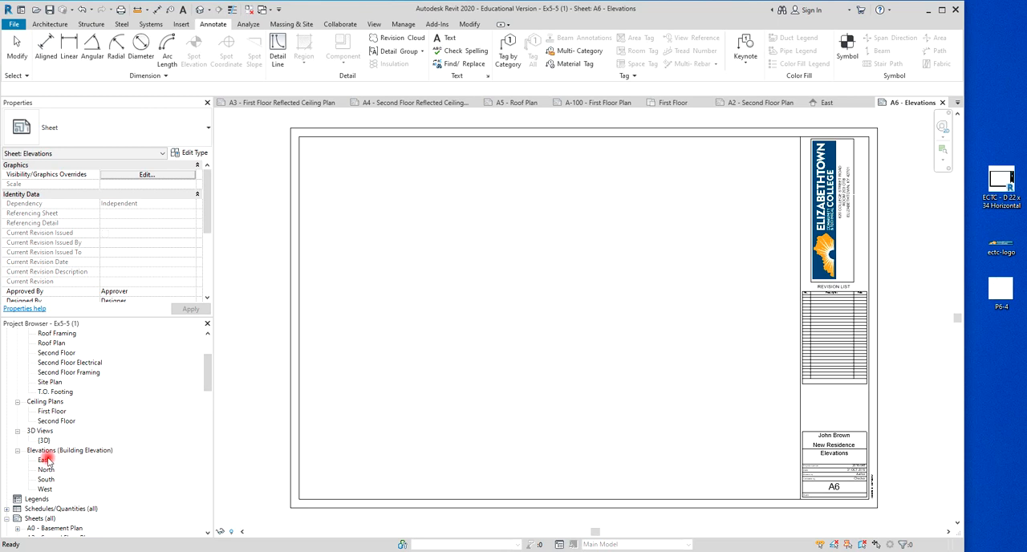
{"action": "left_click_drag", "start_coordinate": [44, 460], "coordinate": [504, 227]}
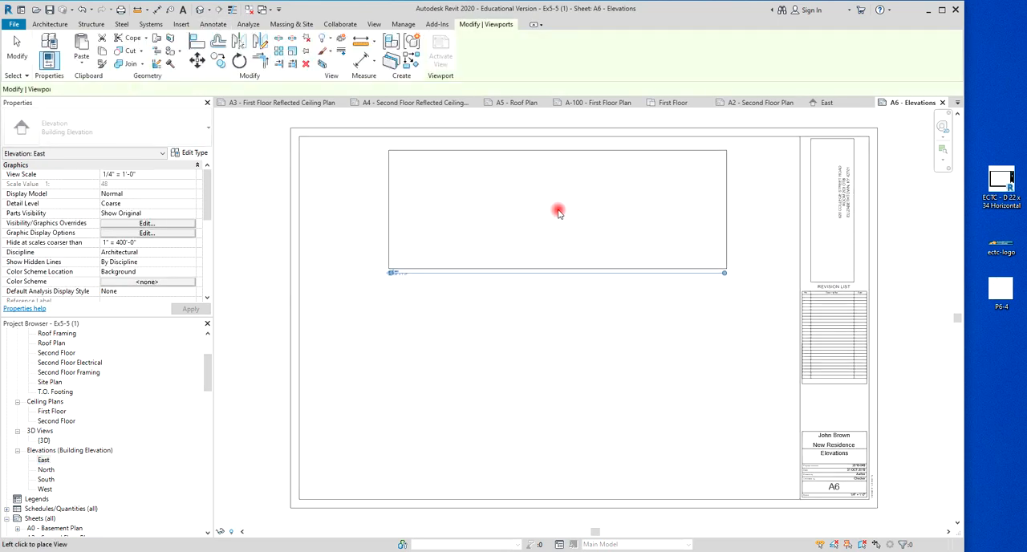
{"action": "left_click", "coordinate": [559, 212]}
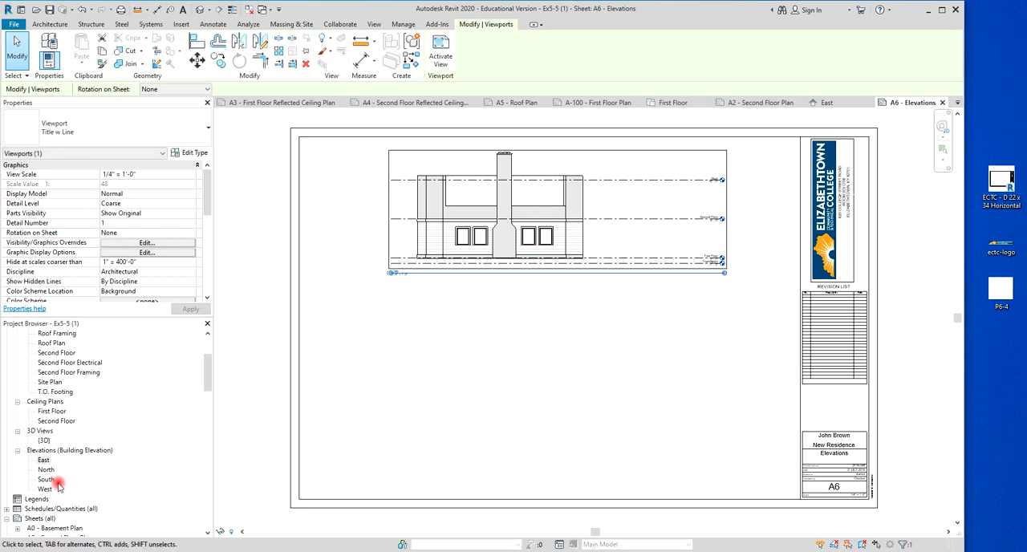
Place the West elevation below the East elevation on sheet A6, with the two viewports aligned vertically.
{"action": "left_click_drag", "start_coordinate": [45, 490], "coordinate": [523, 418]}
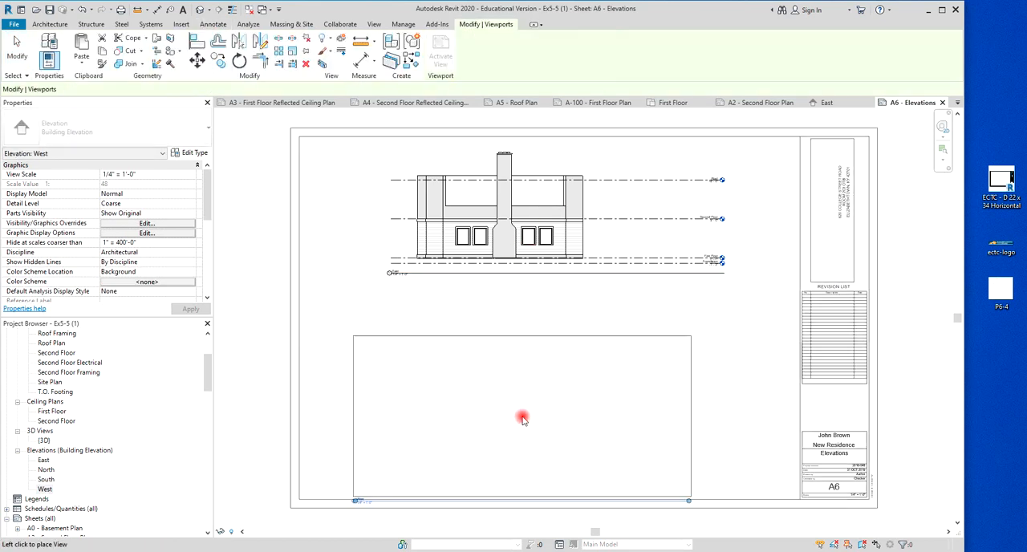
{"action": "left_click", "coordinate": [560, 384]}
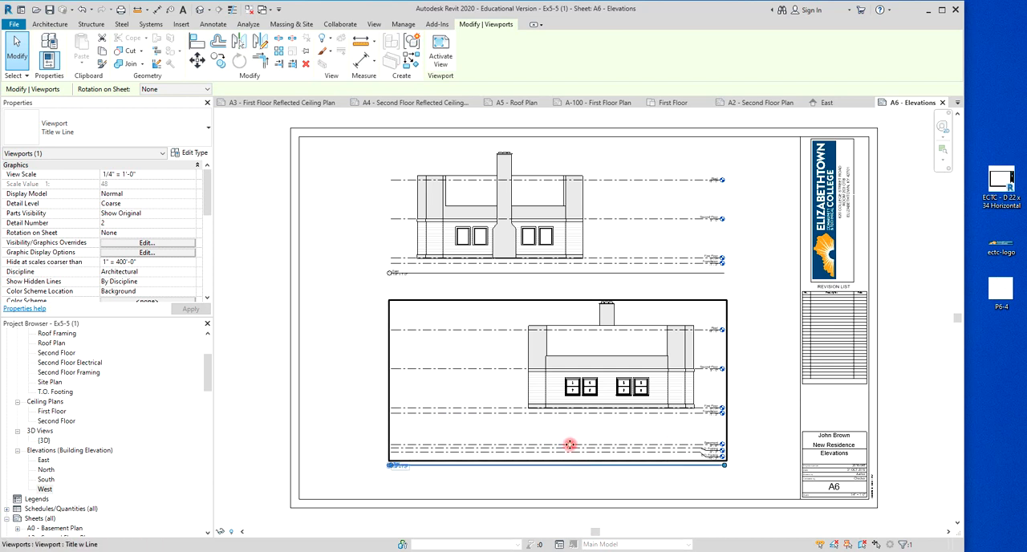
{"action": "mouse_move", "coordinate": [207, 208]}
{"action": "left_mouse_down"}
{"action": "mouse_move", "coordinate": [199, 265]}
{"action": "mouse_move", "coordinate": [196, 218]}
{"action": "left_mouse_up"}
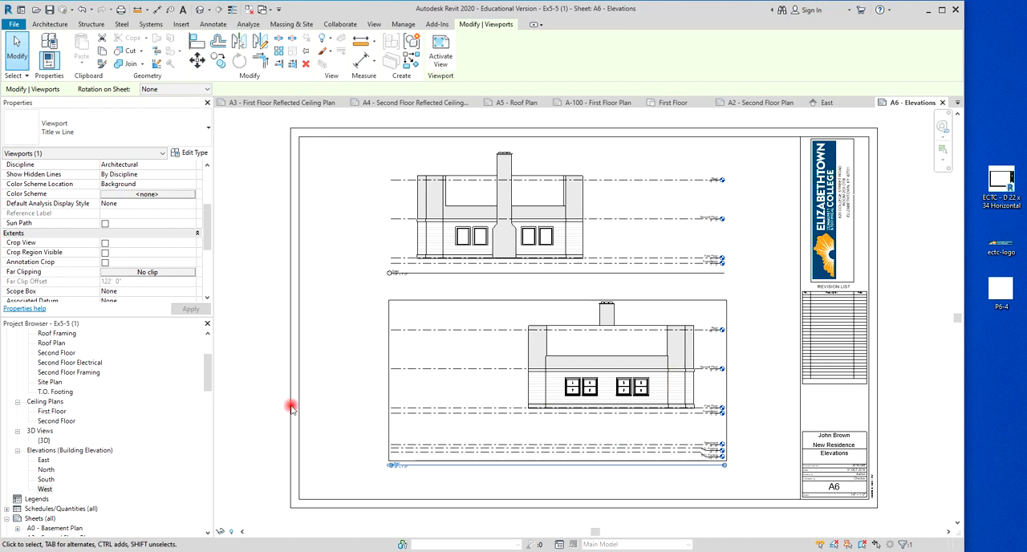
Open sheet A7 - Elevations and change its title block to ECTC - D 22 x 34 Horizontal.
{"action": "scroll", "coordinate": [54, 471], "scroll_direction": "down", "scroll_amount": 5}
{"action": "scroll", "coordinate": [54, 471], "scroll_direction": "down", "scroll_amount": 4}
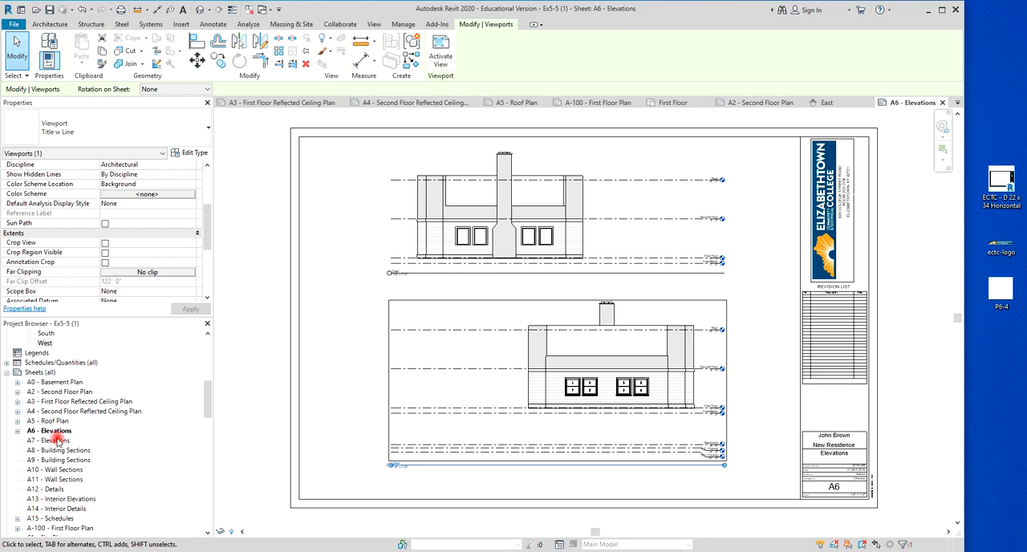
{"action": "double_click", "coordinate": [56, 440]}
{"action": "left_click_drag", "start_coordinate": [205, 407], "coordinate": [212, 362]}
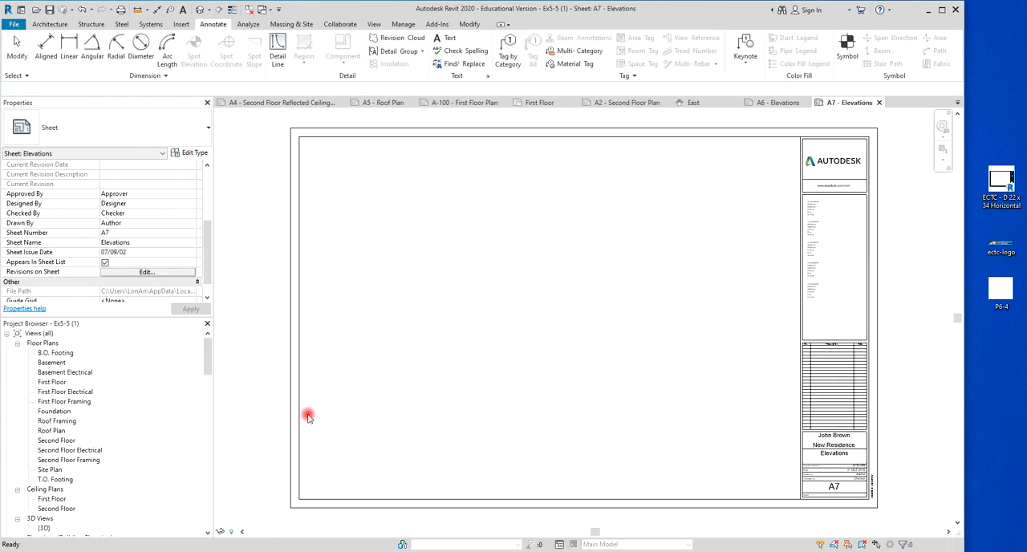
{"action": "left_click", "coordinate": [299, 415]}
{"action": "left_click", "coordinate": [155, 139]}
{"action": "left_click", "coordinate": [84, 233]}
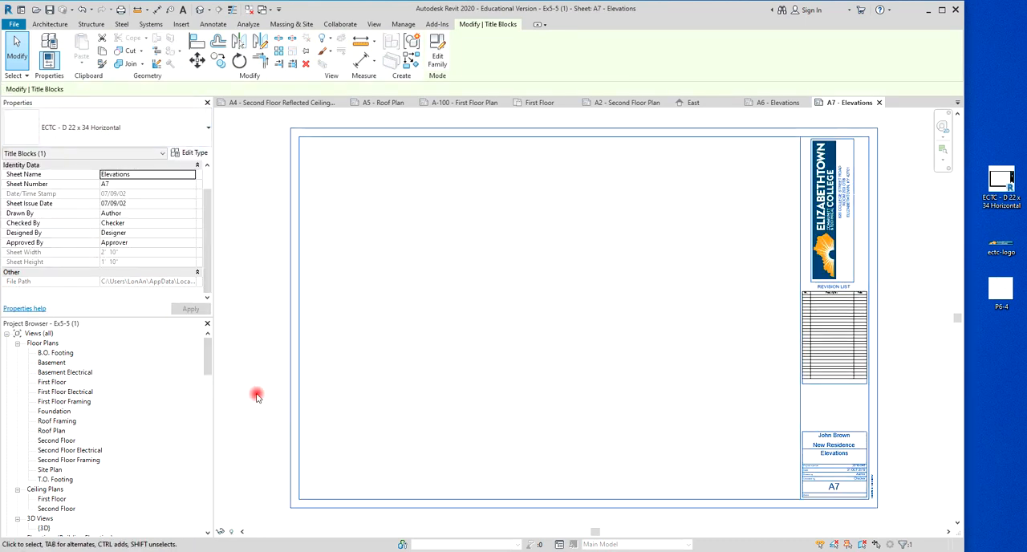
Set the Drawn by field in sheet A7's title block to XYZ.
{"action": "scroll", "coordinate": [256, 397], "scroll_direction": "down", "scroll_amount": 2}
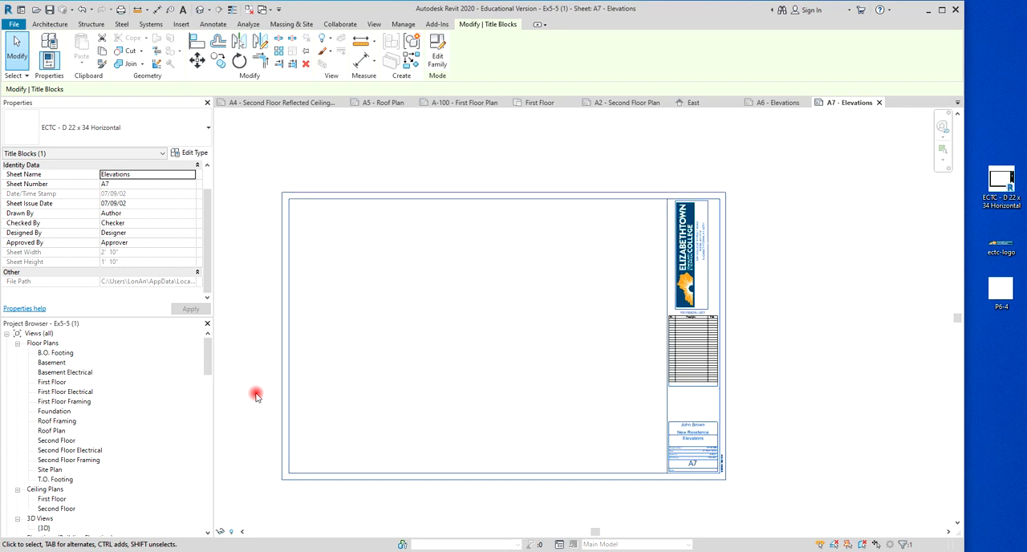
{"action": "scroll", "coordinate": [256, 396], "scroll_direction": "up", "scroll_amount": 2}
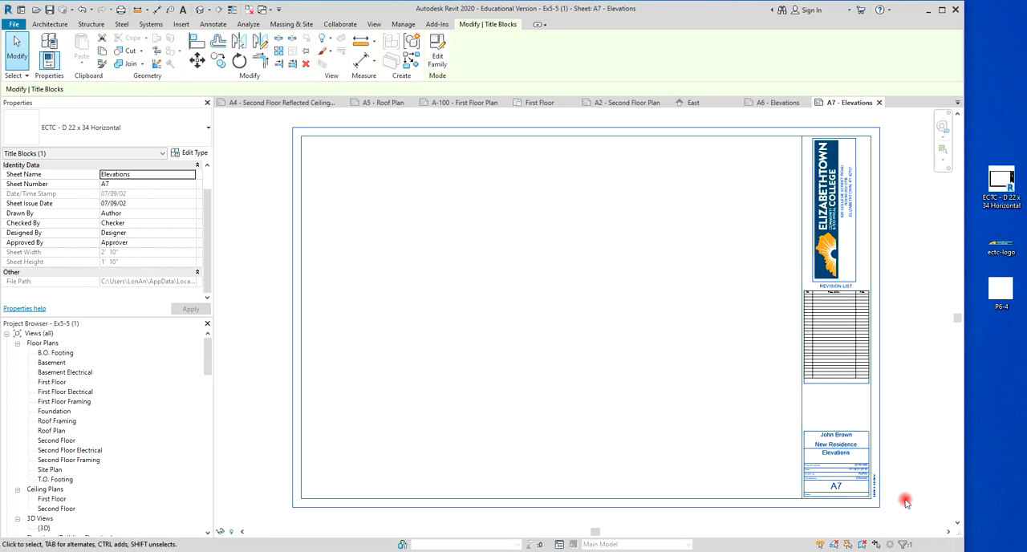
{"action": "scroll", "coordinate": [862, 475], "scroll_direction": "up", "scroll_amount": 5}
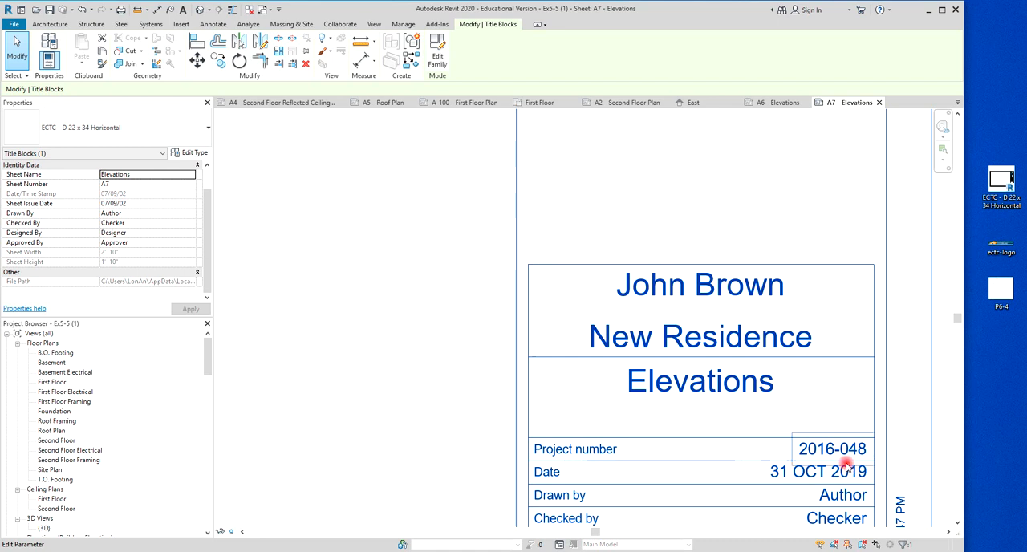
{"action": "left_click", "coordinate": [845, 493]}
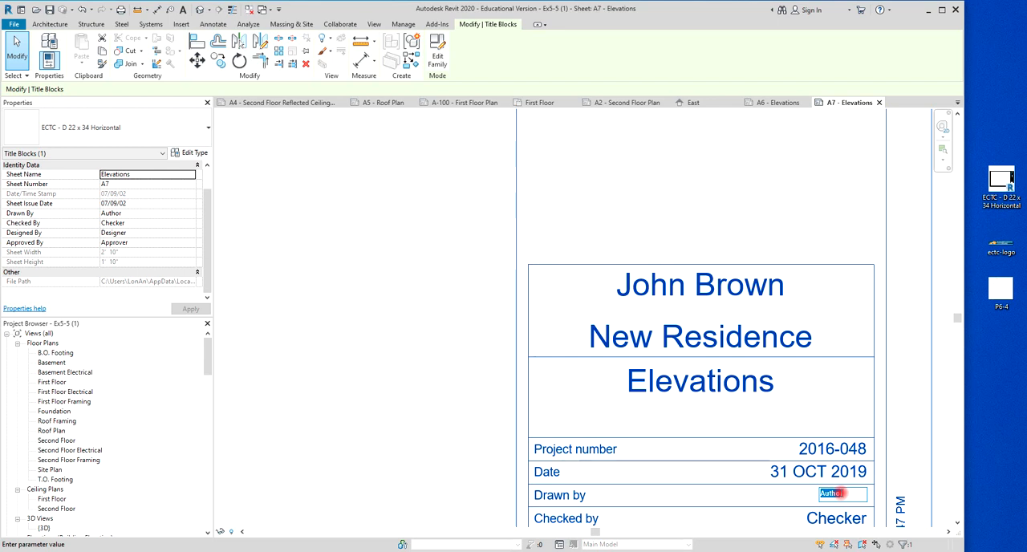
{"action": "type", "text": "X"}
{"action": "type", "text": "YZ"}
Set the Checked by field in sheet A7's title block to LEA.
{"action": "left_click", "coordinate": [839, 517]}
{"action": "left_click", "coordinate": [839, 517]}
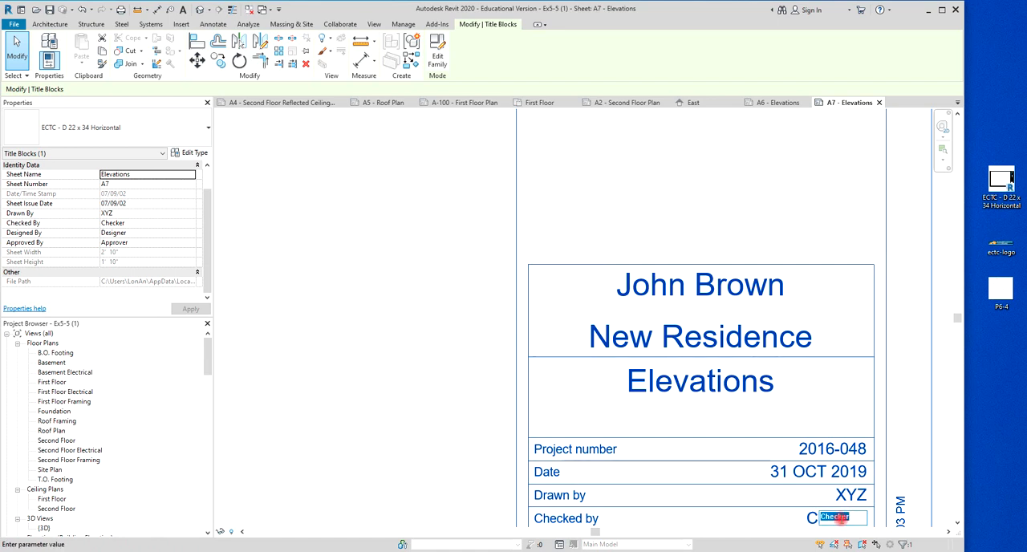
{"action": "type", "text": "LEA"}
{"action": "scroll", "coordinate": [883, 437], "scroll_direction": "down", "scroll_amount": 3}
{"action": "scroll", "coordinate": [858, 496], "scroll_direction": "up", "scroll_amount": 5}
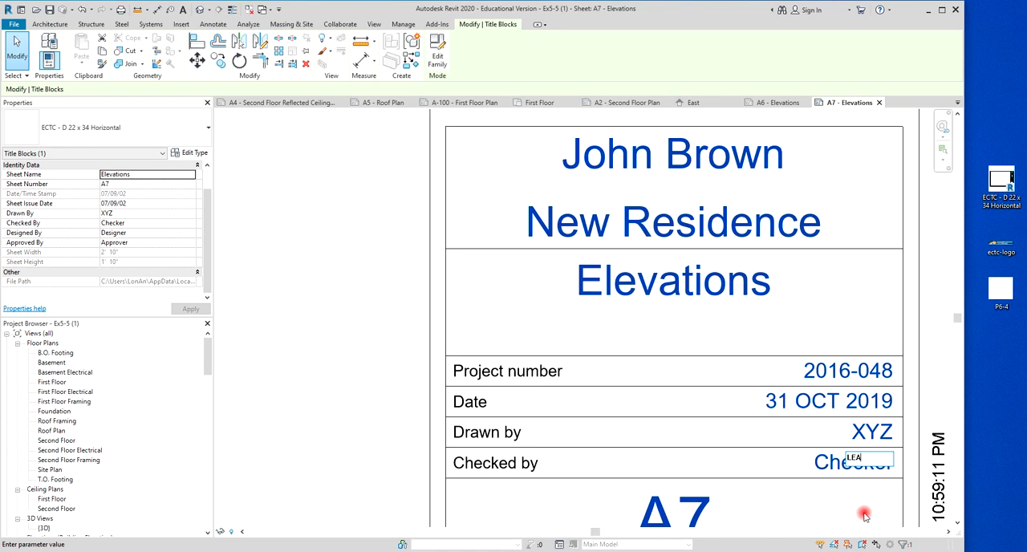
{"action": "scroll", "coordinate": [726, 450], "scroll_direction": "down", "scroll_amount": 5}
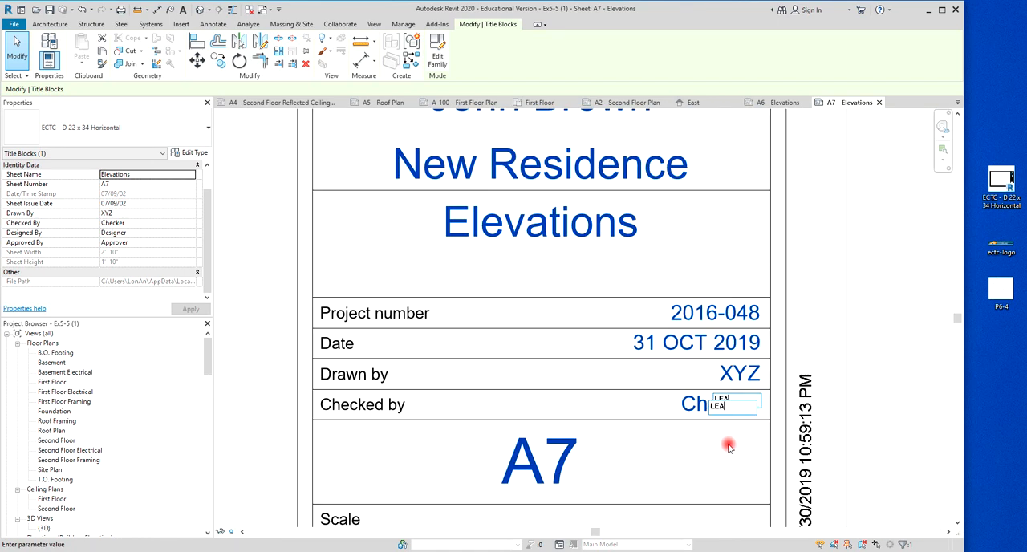
{"action": "scroll", "coordinate": [729, 455], "scroll_direction": "down", "scroll_amount": 4}
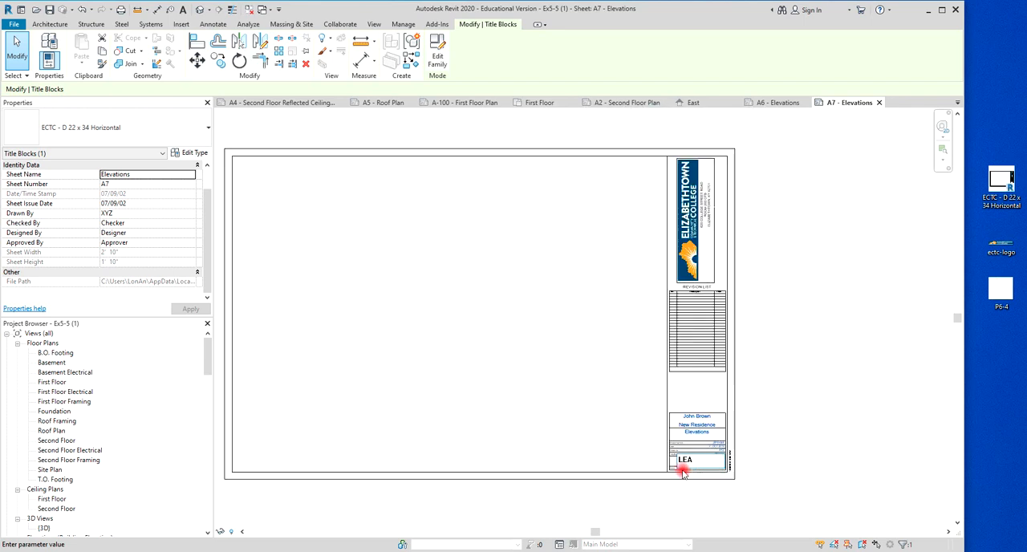
{"action": "left_click", "coordinate": [632, 451]}
Check the title block entries on sheet A7 and find the building elevation views in the project's view list.
{"action": "scroll", "coordinate": [695, 470], "scroll_direction": "up", "scroll_amount": 5}
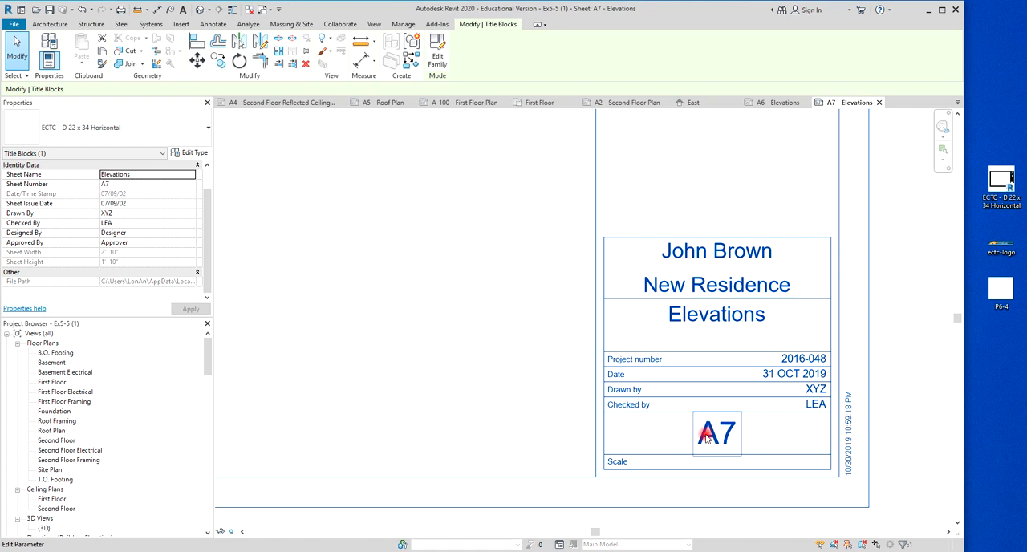
{"action": "scroll", "coordinate": [706, 437], "scroll_direction": "up", "scroll_amount": 5}
{"action": "scroll", "coordinate": [706, 437], "scroll_direction": "down", "scroll_amount": 8}
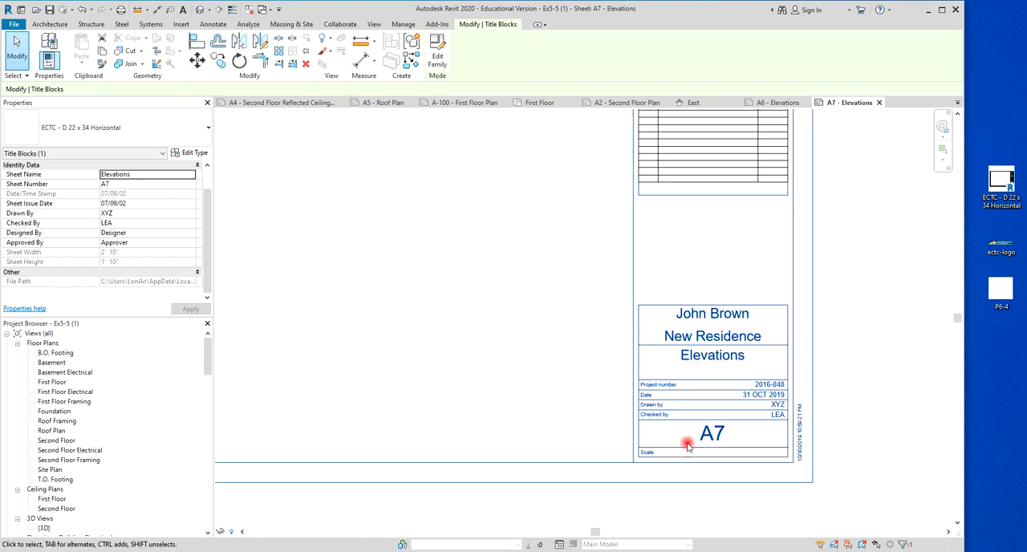
{"action": "middle_click_drag", "start_coordinate": [597, 428], "coordinate": [708, 455]}
{"action": "scroll", "coordinate": [708, 455], "scroll_direction": "down", "scroll_amount": 2}
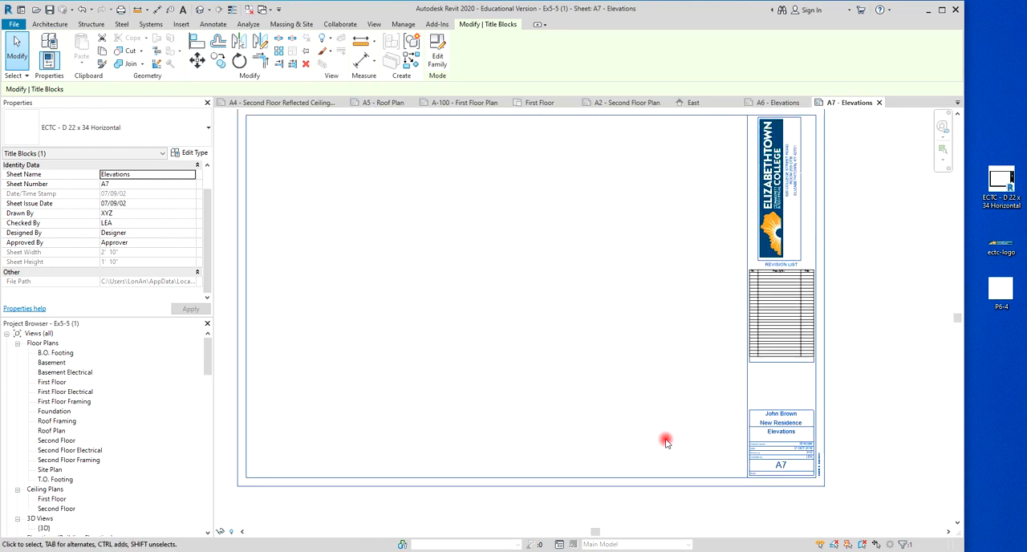
{"action": "scroll", "coordinate": [104, 434], "scroll_direction": "down", "scroll_amount": 4}
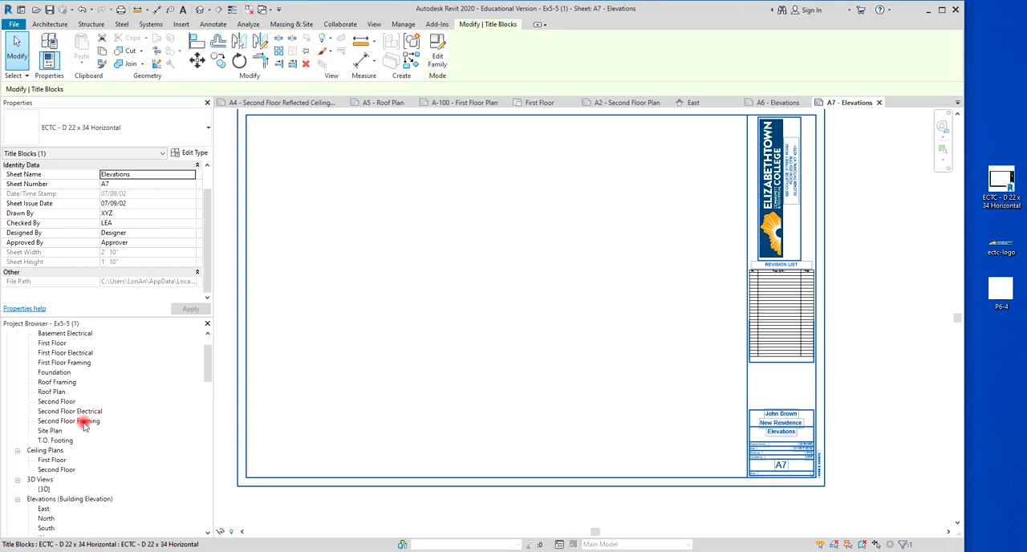
{"action": "left_click", "coordinate": [212, 471]}
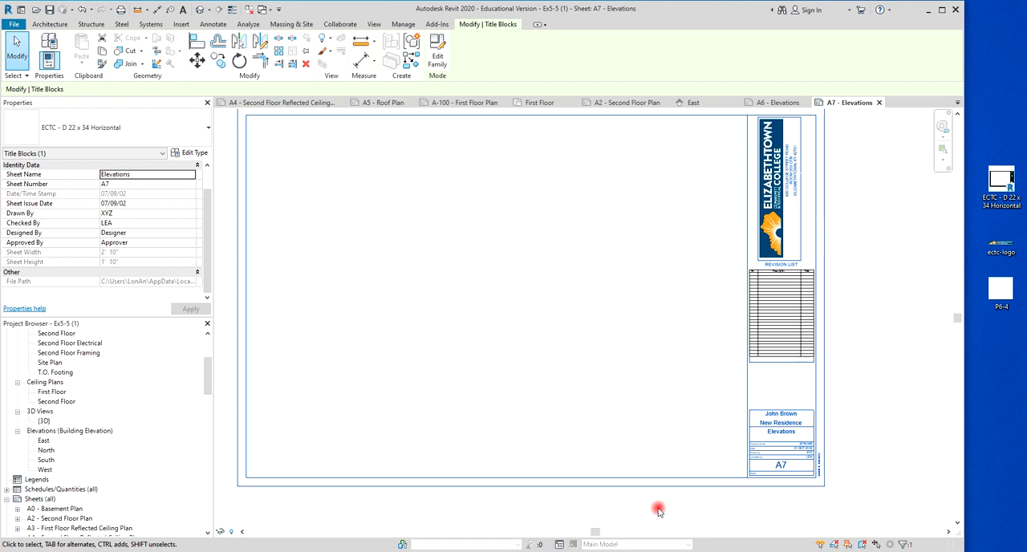
{"action": "scroll", "coordinate": [658, 511], "scroll_direction": "down", "scroll_amount": 1}
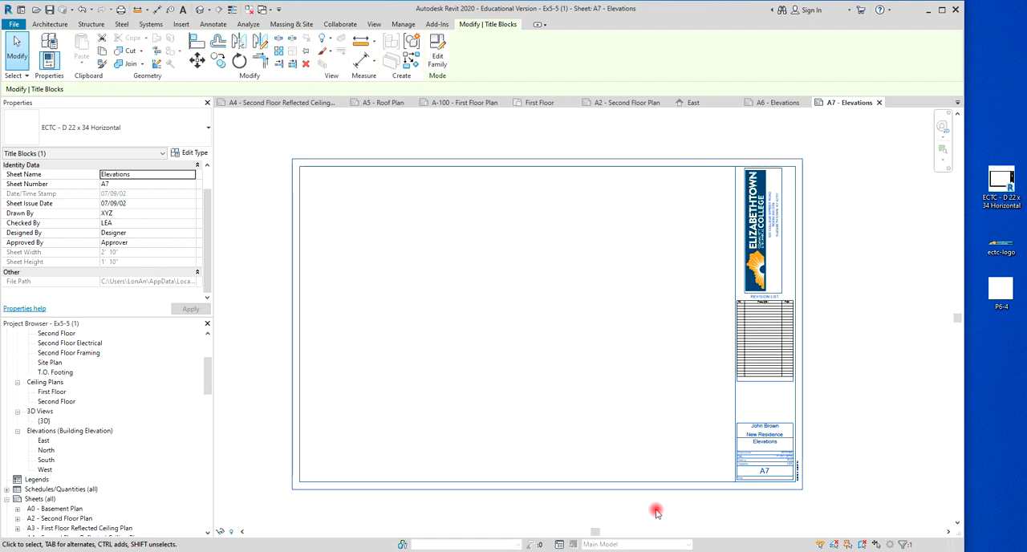